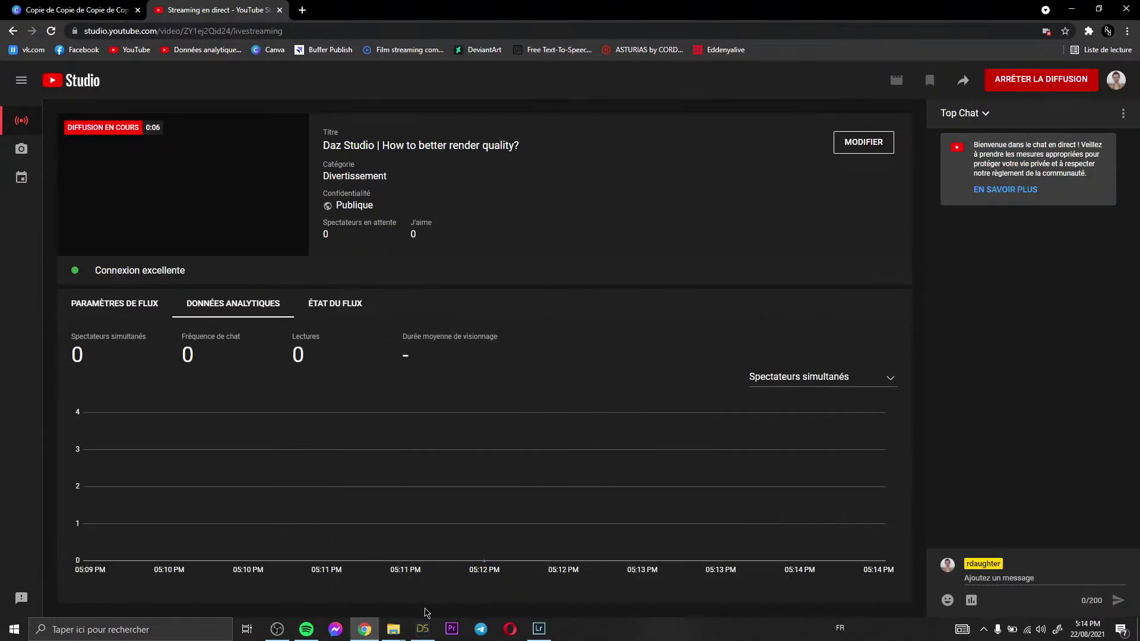
# Switch to DAZ Studio and show the Content Library beside the loaded scene
pyautogui.click(422, 631)
pyautogui.click(426, 634)
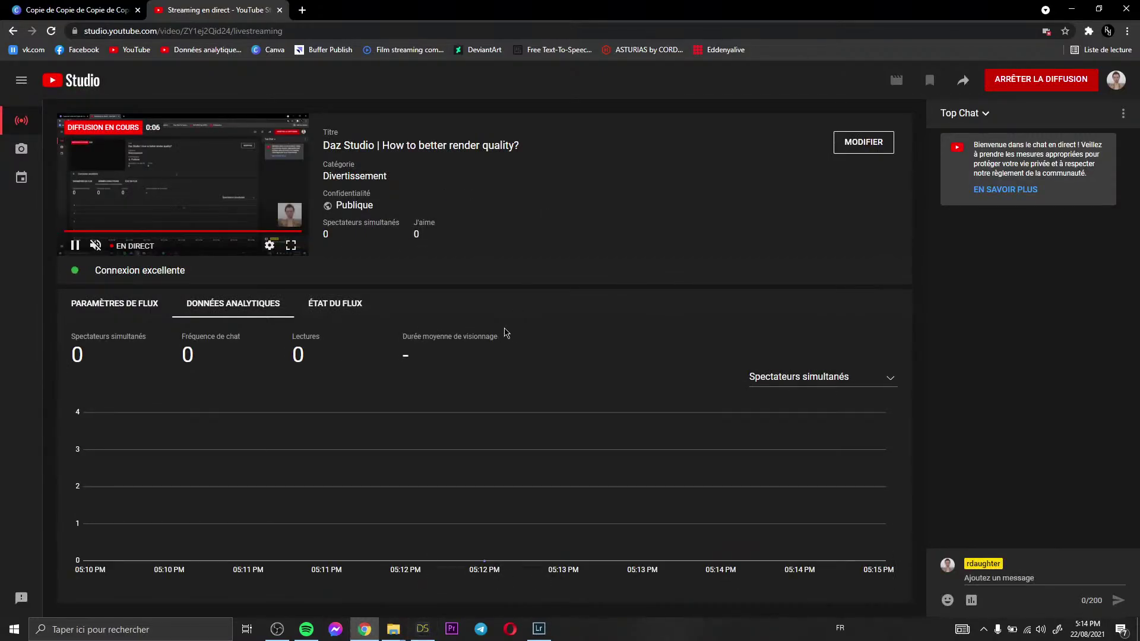
pyautogui.click(420, 630)
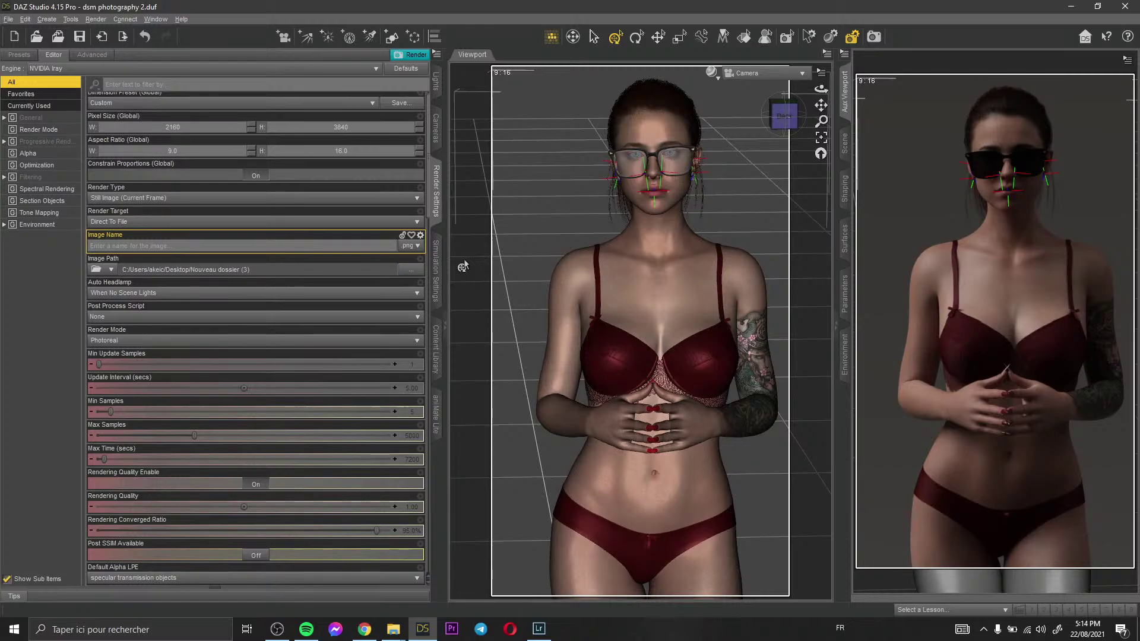
pyautogui.click(439, 340)
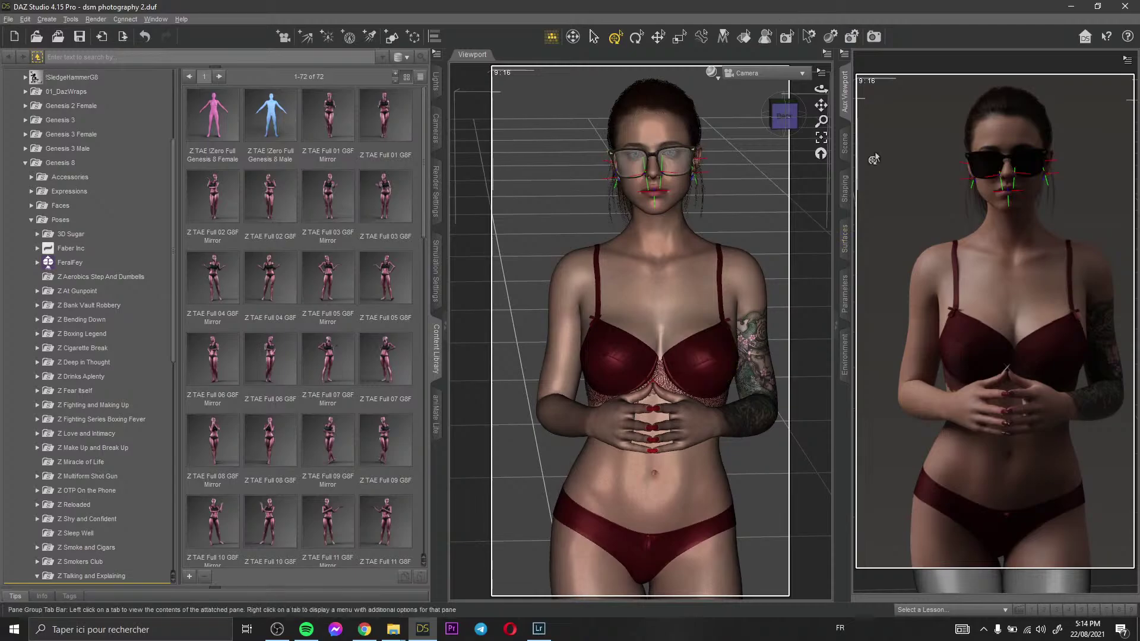
# Orbit the scene camera slightly around the standing figure, keeping her framed from head to hips
pyautogui.moveTo(821, 89)
pyautogui.mouseDown()
pyautogui.moveTo(849, 90)
pyautogui.moveTo(822, 90)
pyautogui.mouseUp()
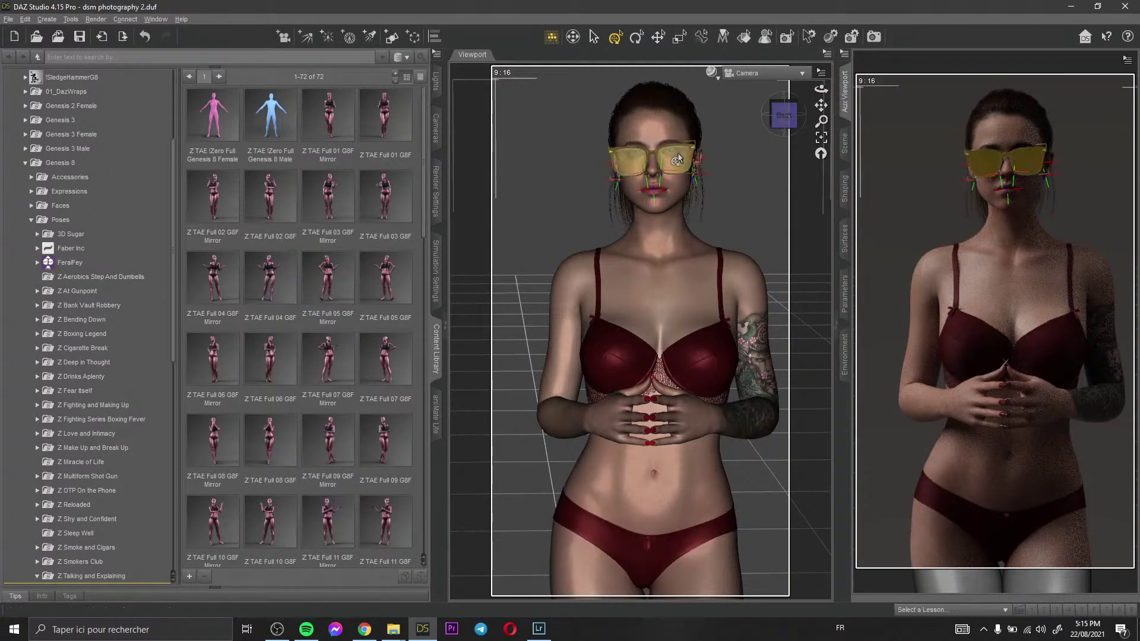
pyautogui.moveTo(821, 89); pyautogui.dragTo(821, 89)
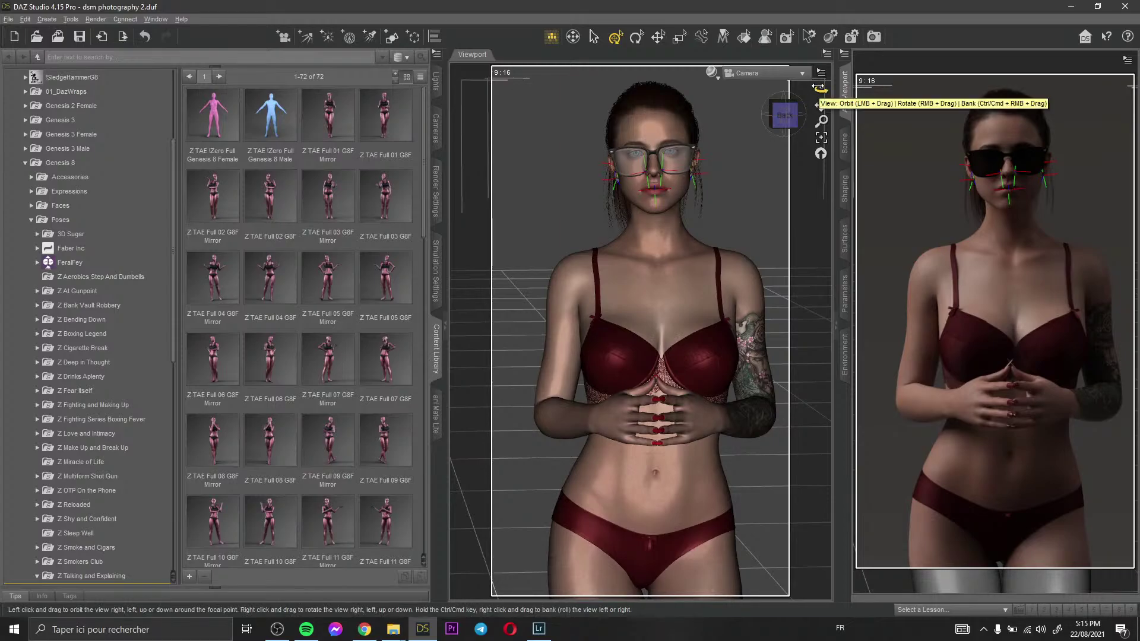
pyautogui.moveTo(820, 88); pyautogui.dragTo(821, 89)
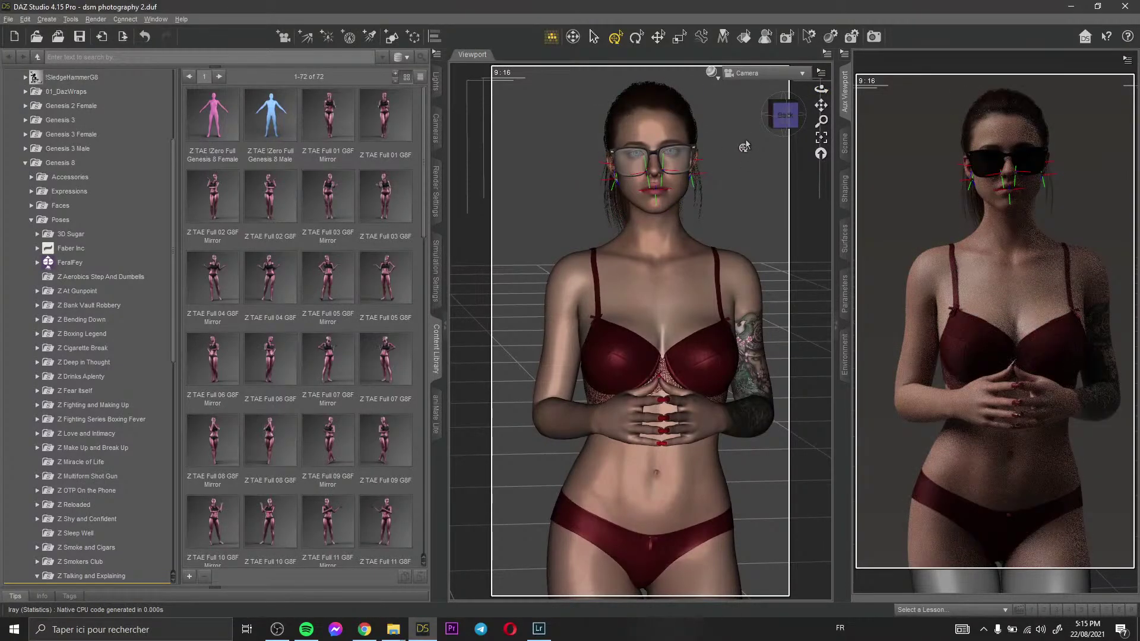
# Open the render settings and set the render target to New Window
pyautogui.click(96, 19)
pyautogui.click(115, 44)
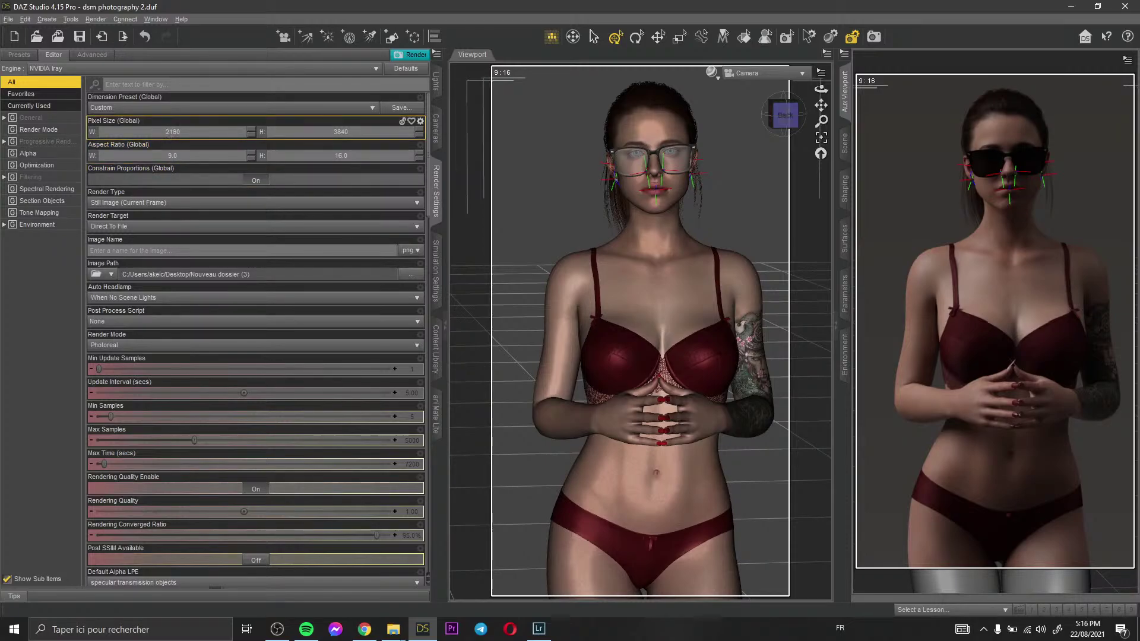
pyautogui.moveTo(173, 138); pyautogui.dragTo(222, 139)
pyautogui.click(139, 226)
pyautogui.click(122, 240)
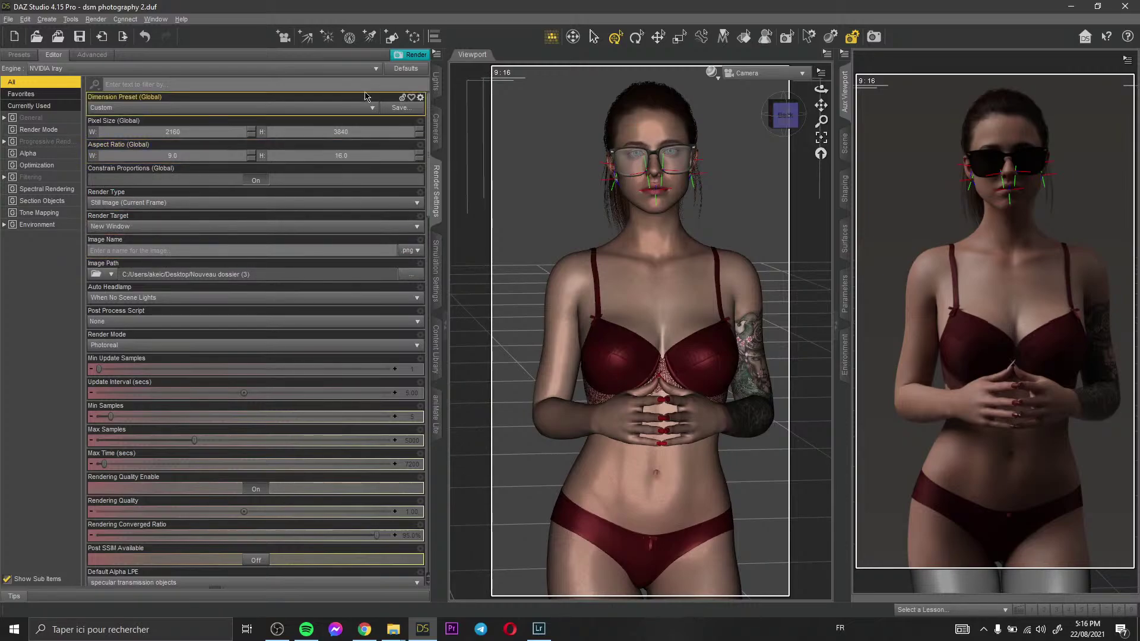
# Render the scene and inspect the skin and fabric quality from the face down to the hands
pyautogui.click(425, 59)
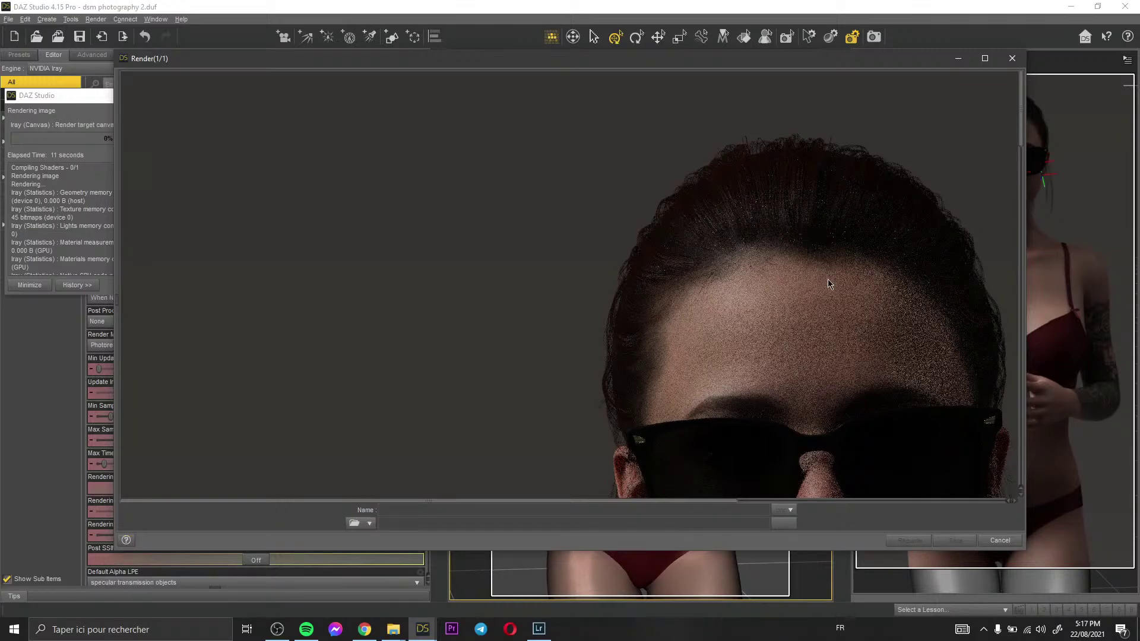
pyautogui.scroll(-6, 942, 223)
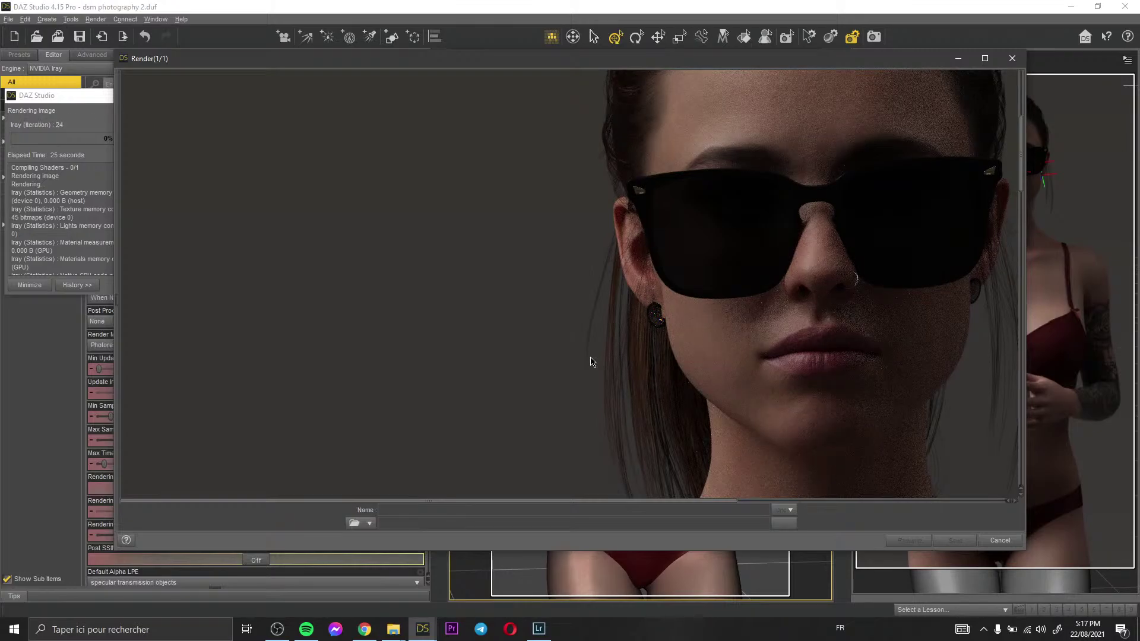
pyautogui.scroll(1, 592, 359)
pyautogui.scroll(-3, 564, 354)
pyautogui.scroll(-6, 564, 349)
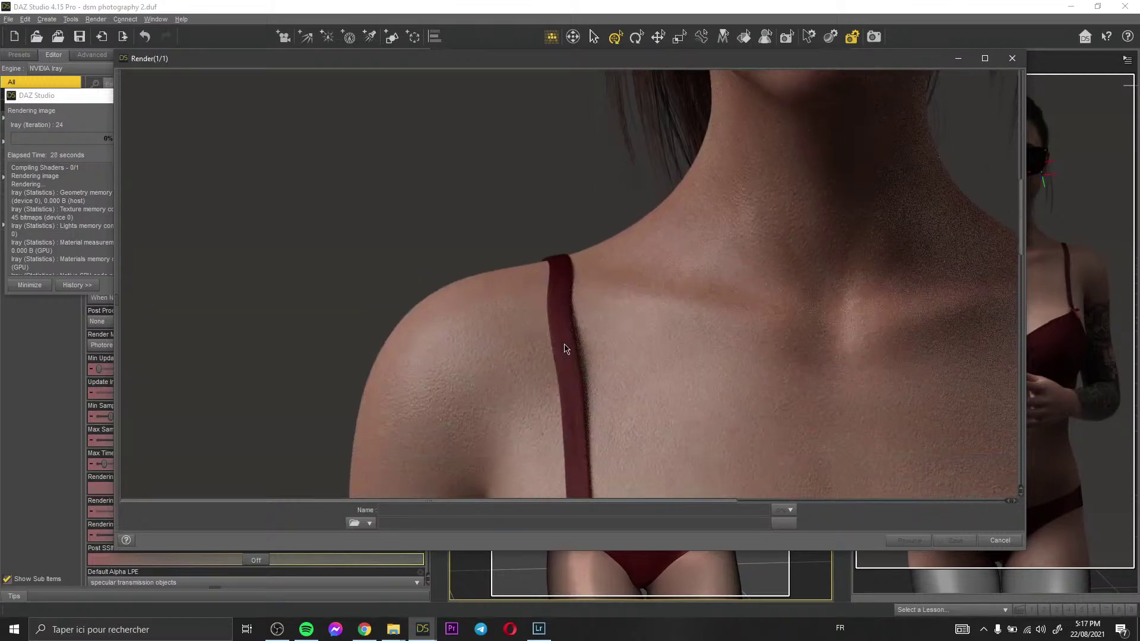
pyautogui.scroll(-5, 617, 312)
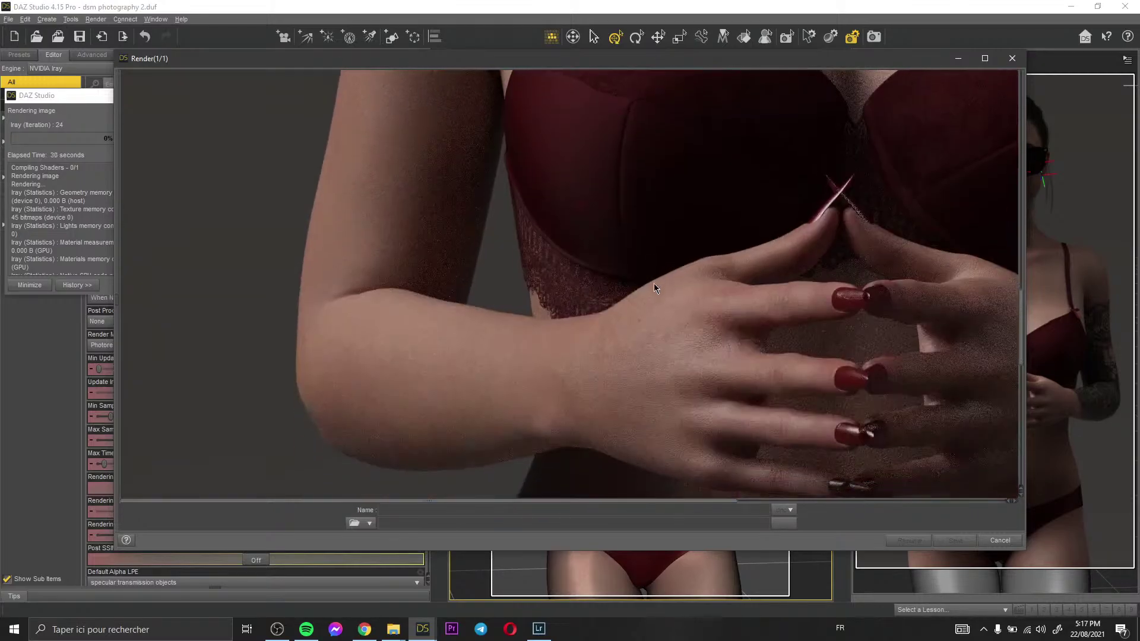
pyautogui.scroll(-1, 631, 308)
pyautogui.scroll(10, 632, 305)
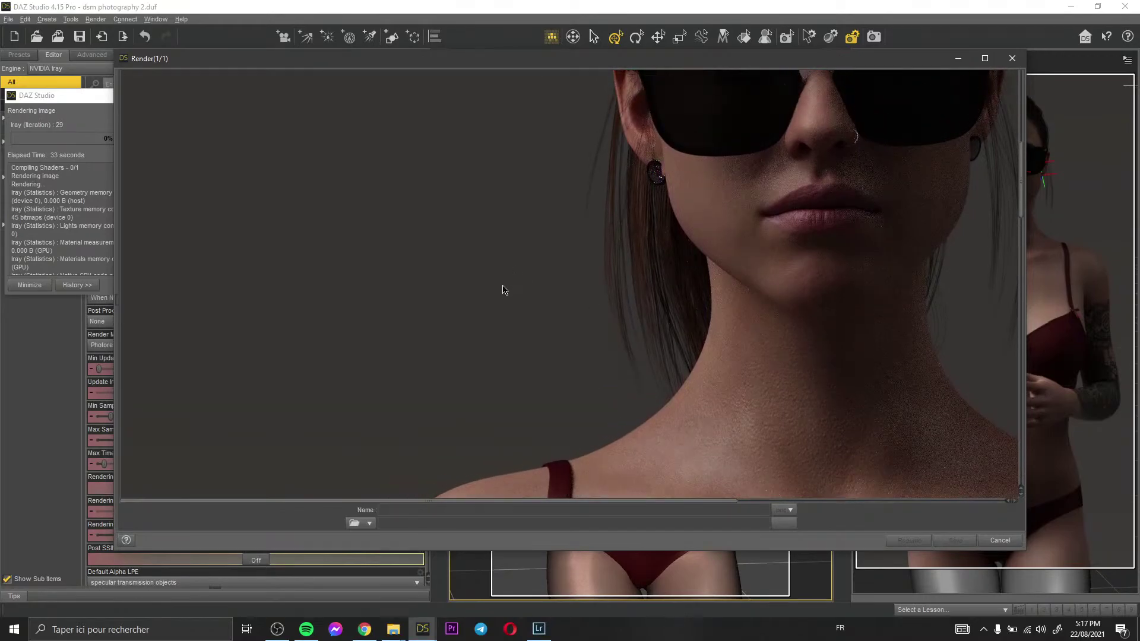
# Cancel the running render and close its window
pyautogui.click(1000, 540)
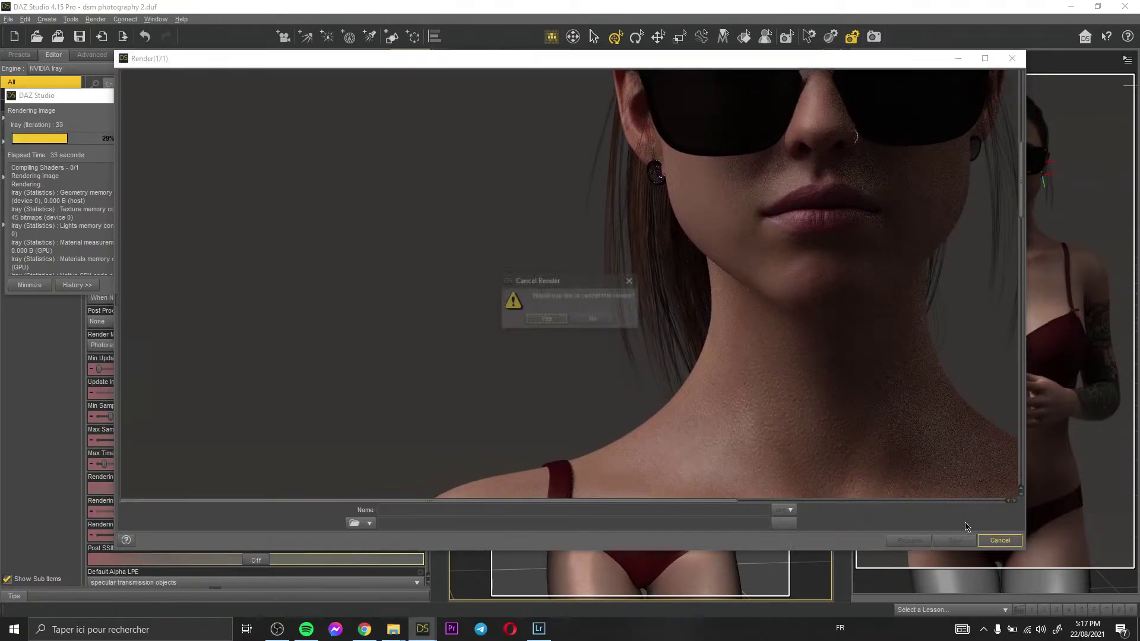
pyautogui.click(558, 325)
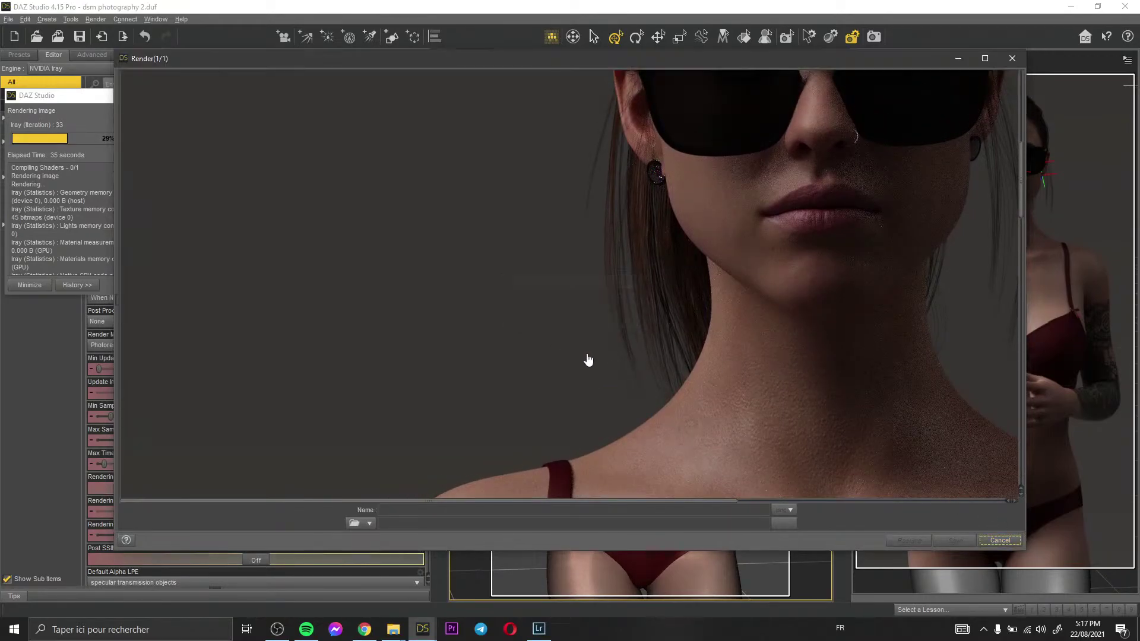
pyautogui.click(1001, 541)
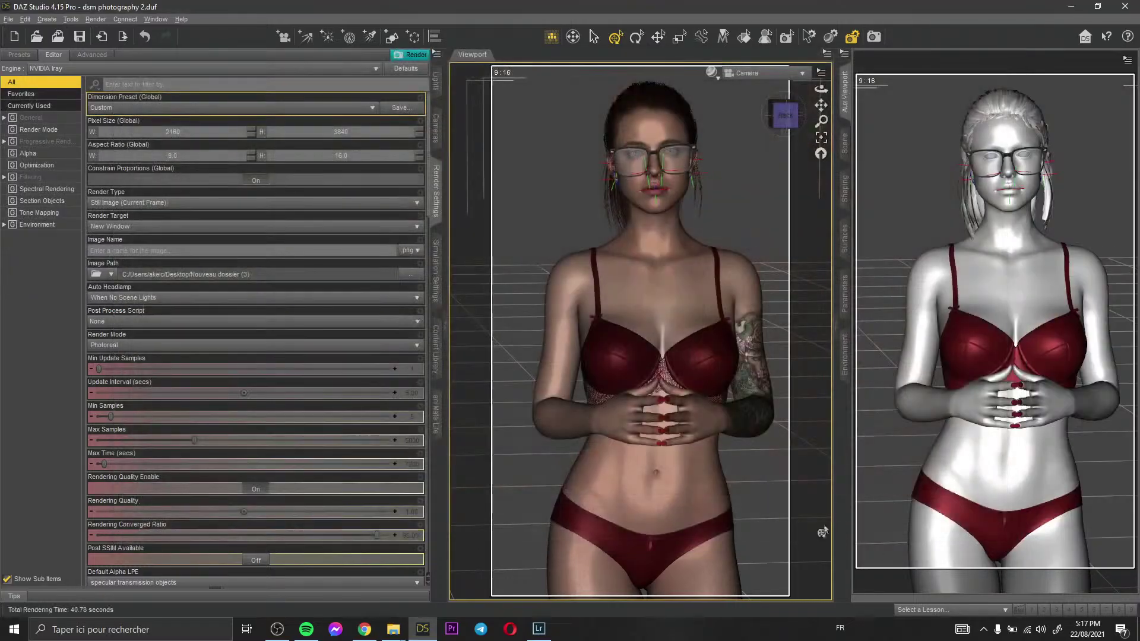
# Open the desktop folder Nouveau dossier (3) in File Explorer and maximize its window
pyautogui.moveTo(393, 632)
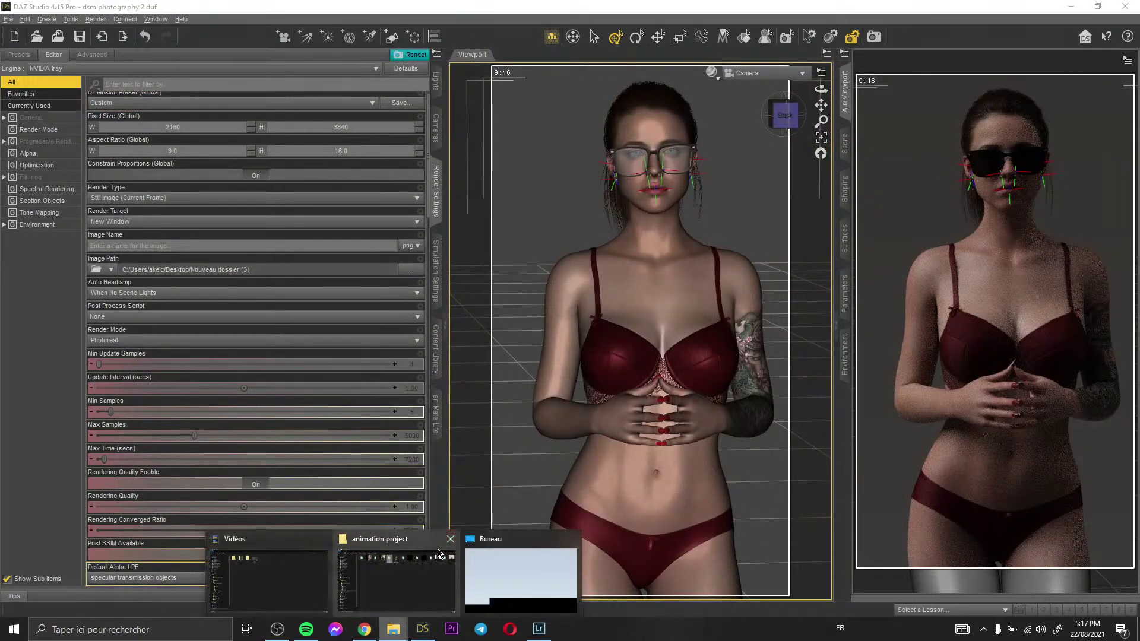
pyautogui.click(520, 576)
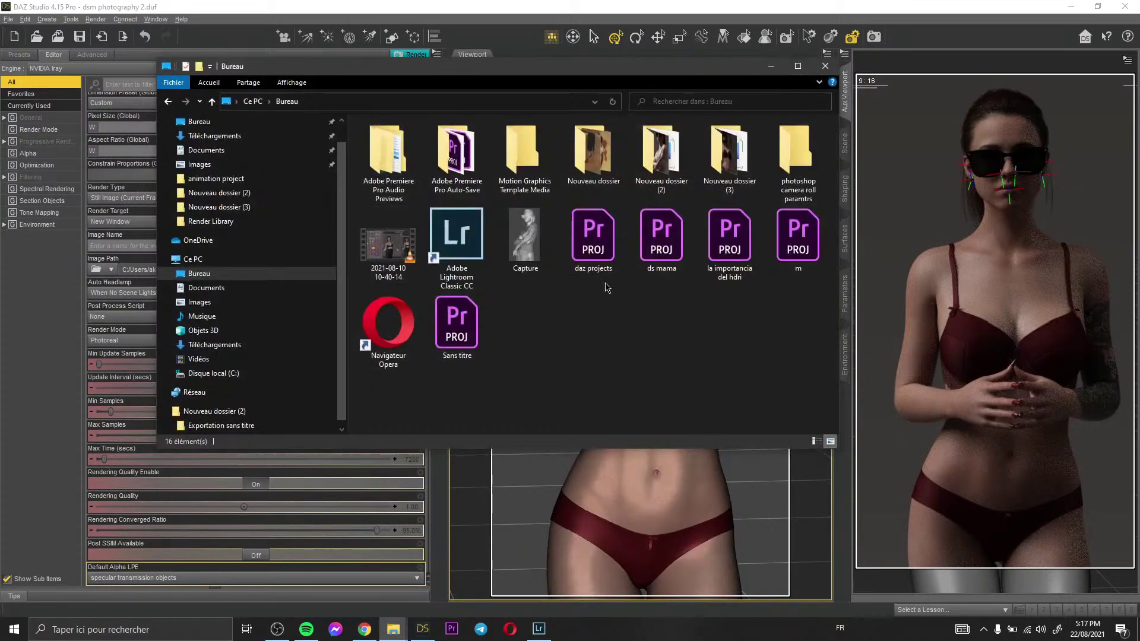
pyautogui.click(724, 163)
pyautogui.doubleClick(724, 163)
pyautogui.click(797, 66)
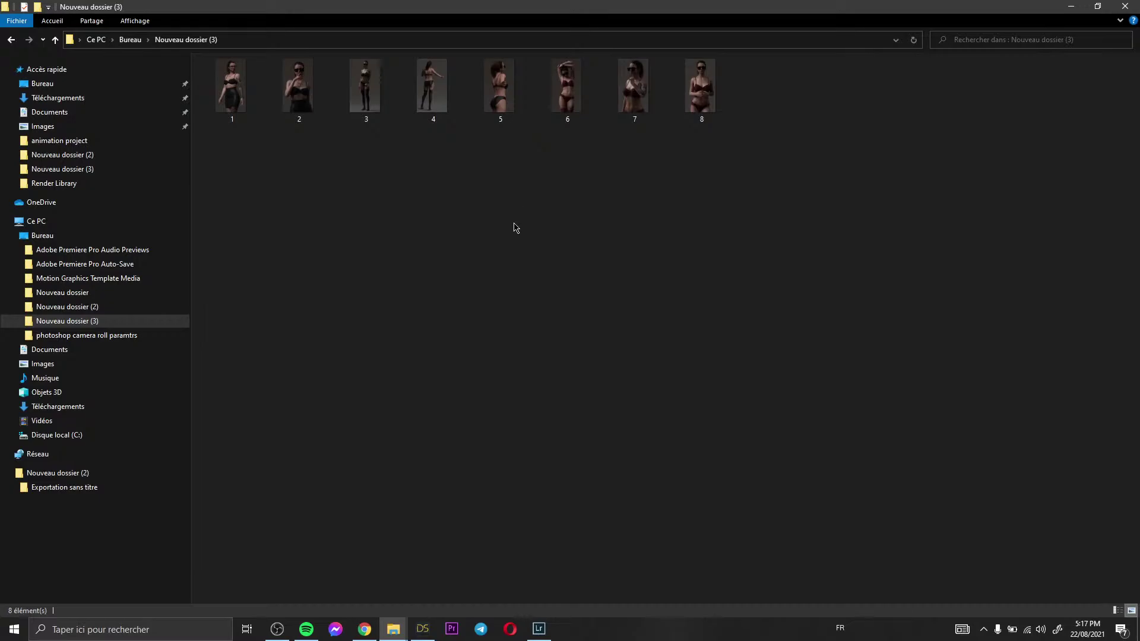
# View the finished render 8.png, examine the face and sunglasses up close, and close the image
pyautogui.click(713, 112)
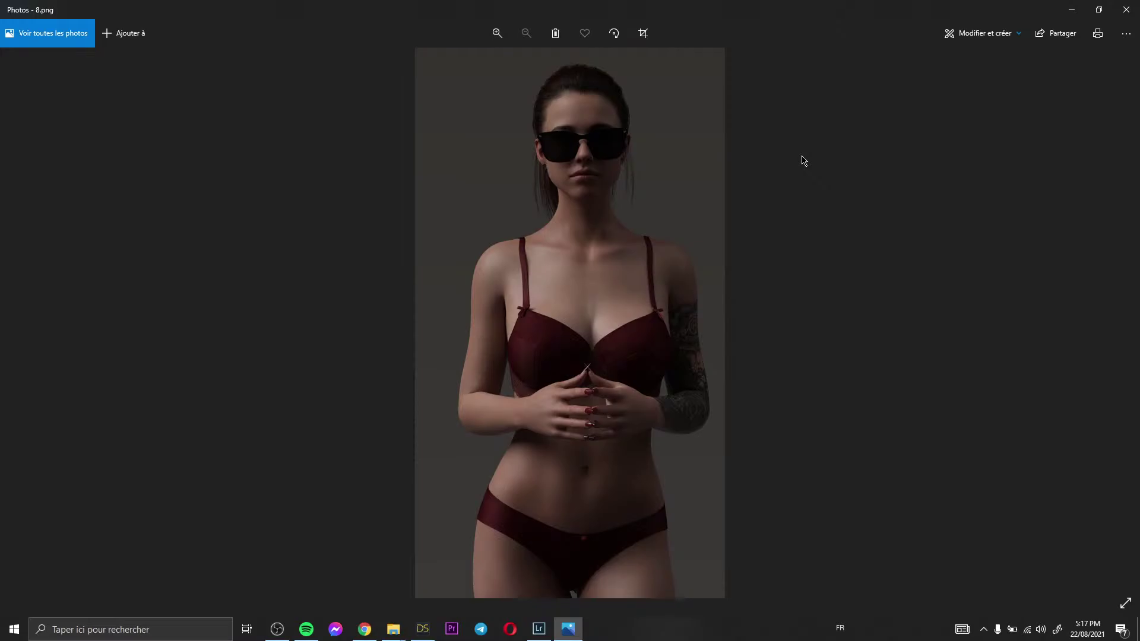
pyautogui.scroll(8, 642, 241)
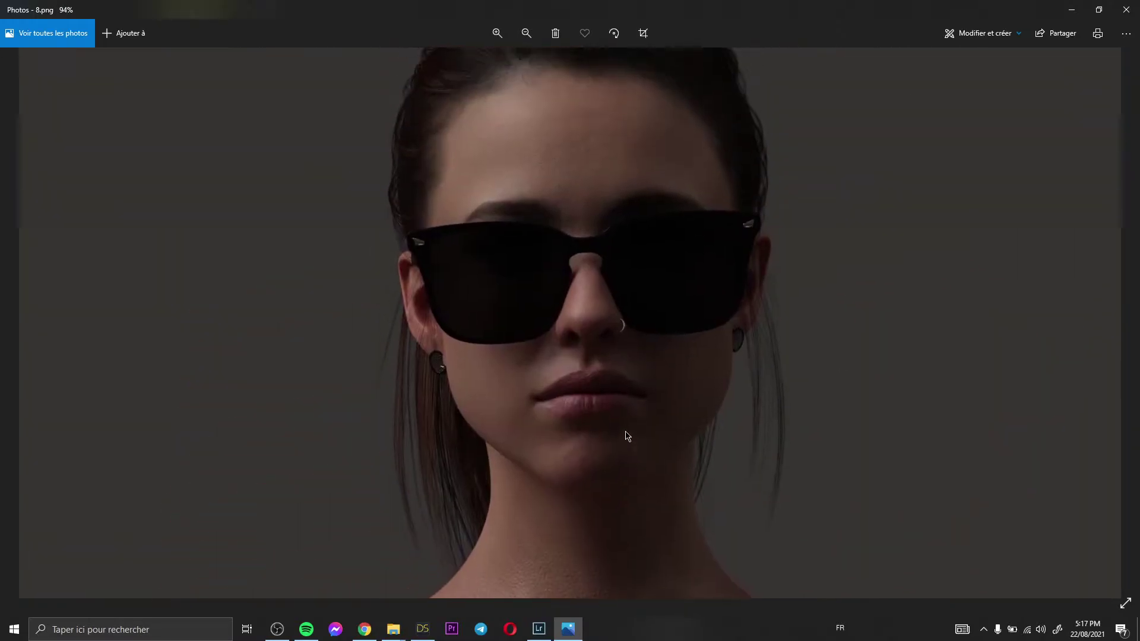
pyautogui.scroll(3, 641, 288)
pyautogui.scroll(-5, 641, 261)
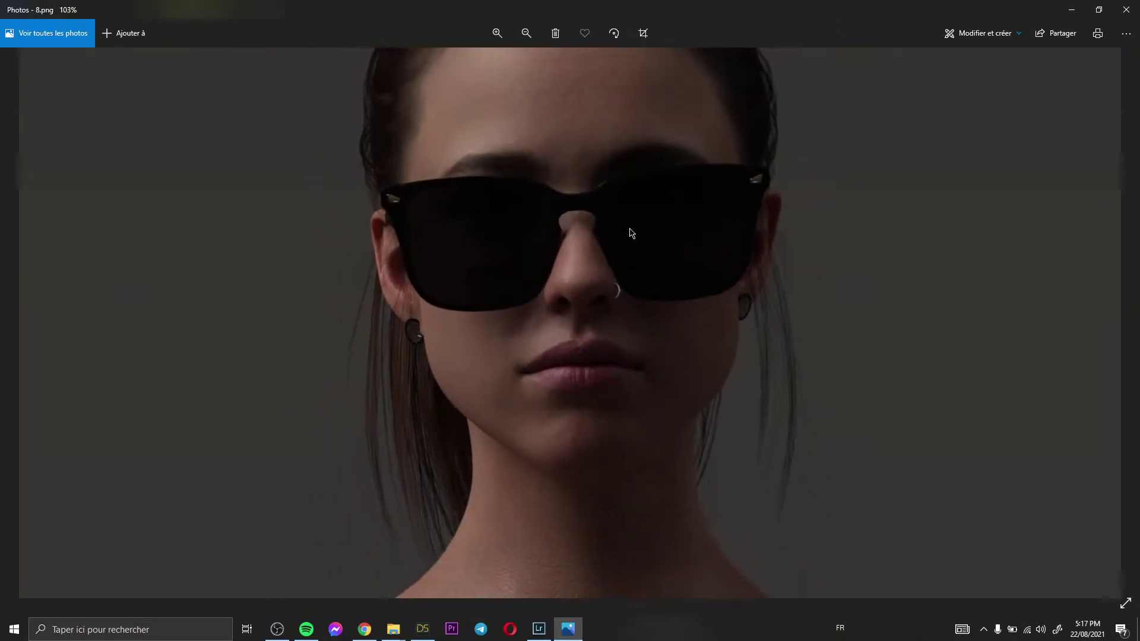
pyautogui.scroll(2, 646, 351)
pyautogui.moveTo(644, 364); pyautogui.dragTo(611, 173)
pyautogui.moveTo(631, 295); pyautogui.dragTo(656, 269)
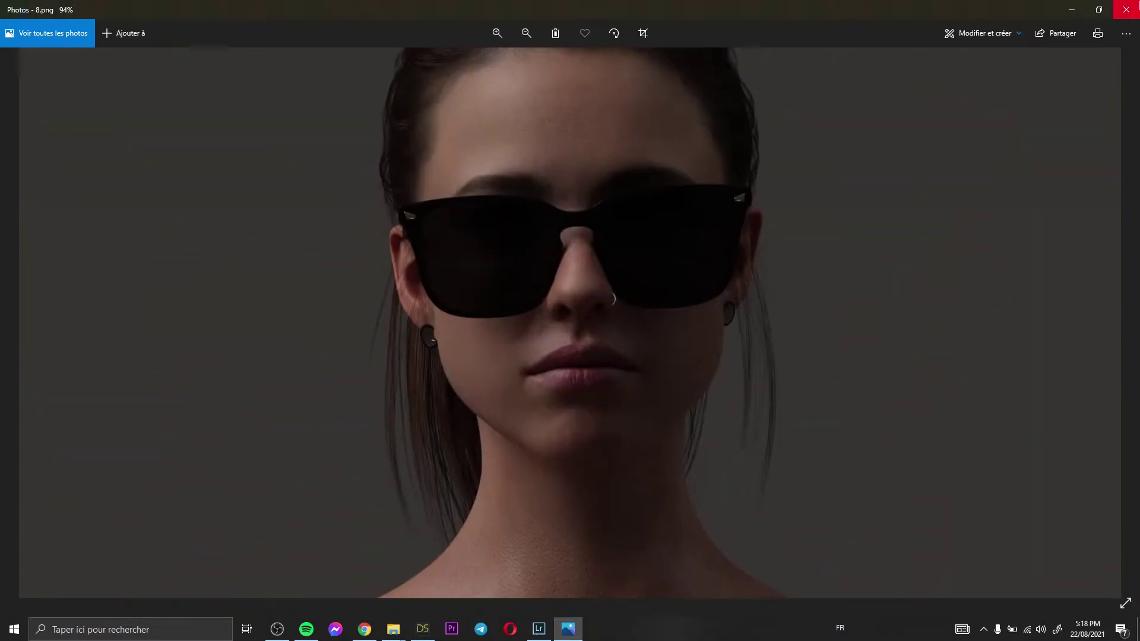
pyautogui.click(1126, 9)
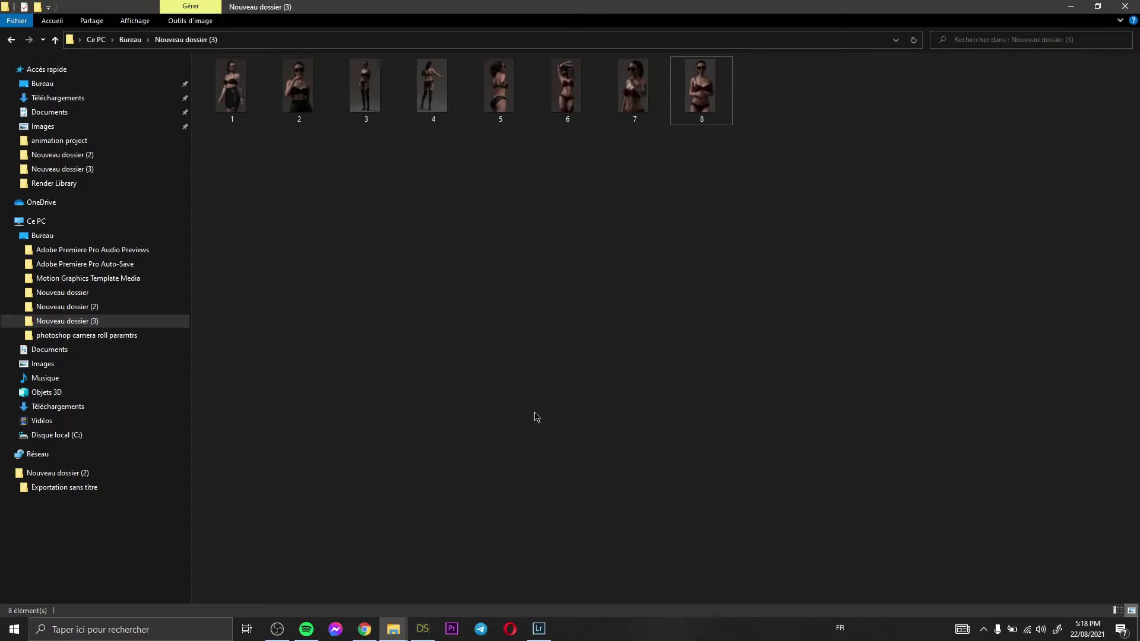
# Switch to Lightroom Classic and display 8.png in the Develop module
pyautogui.click(537, 628)
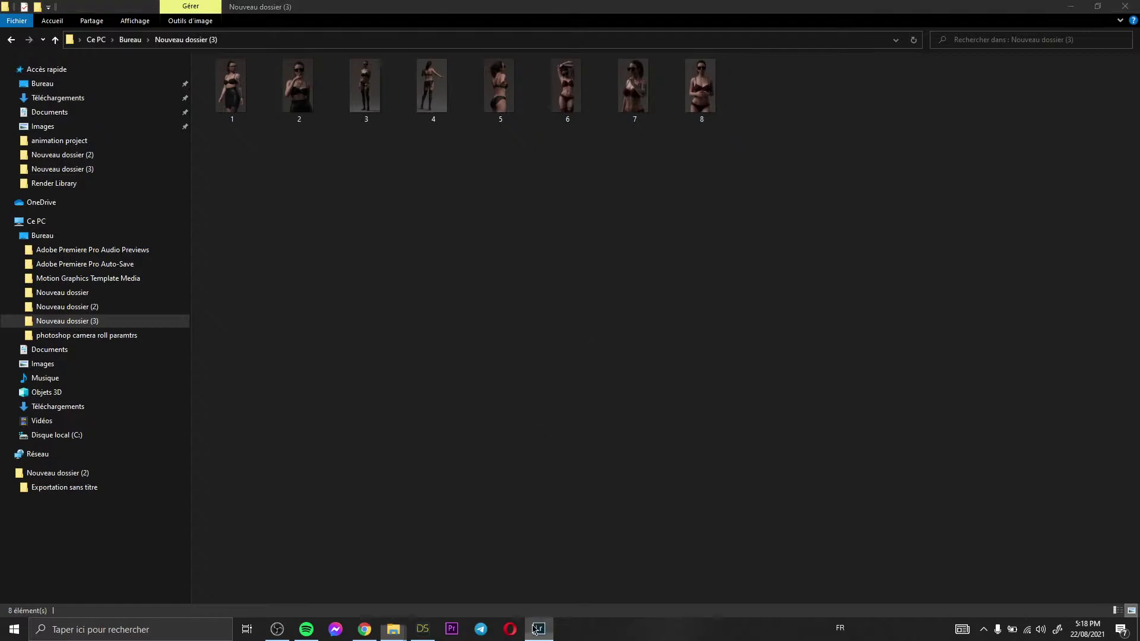
pyautogui.hotkey('ctrl', 'd')
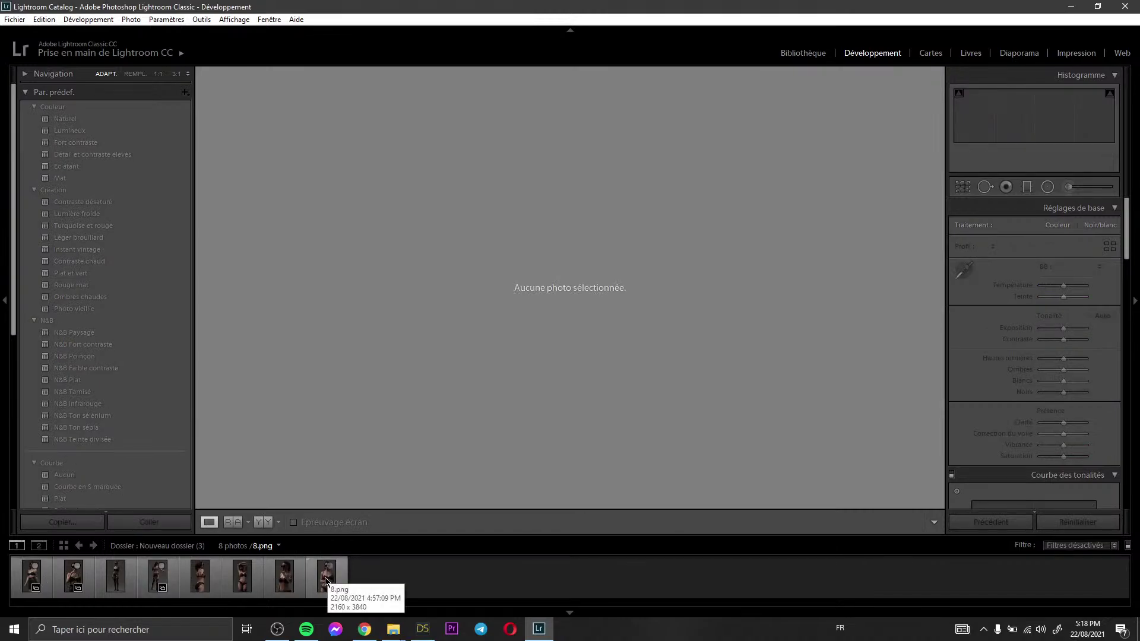
pyautogui.click(327, 577)
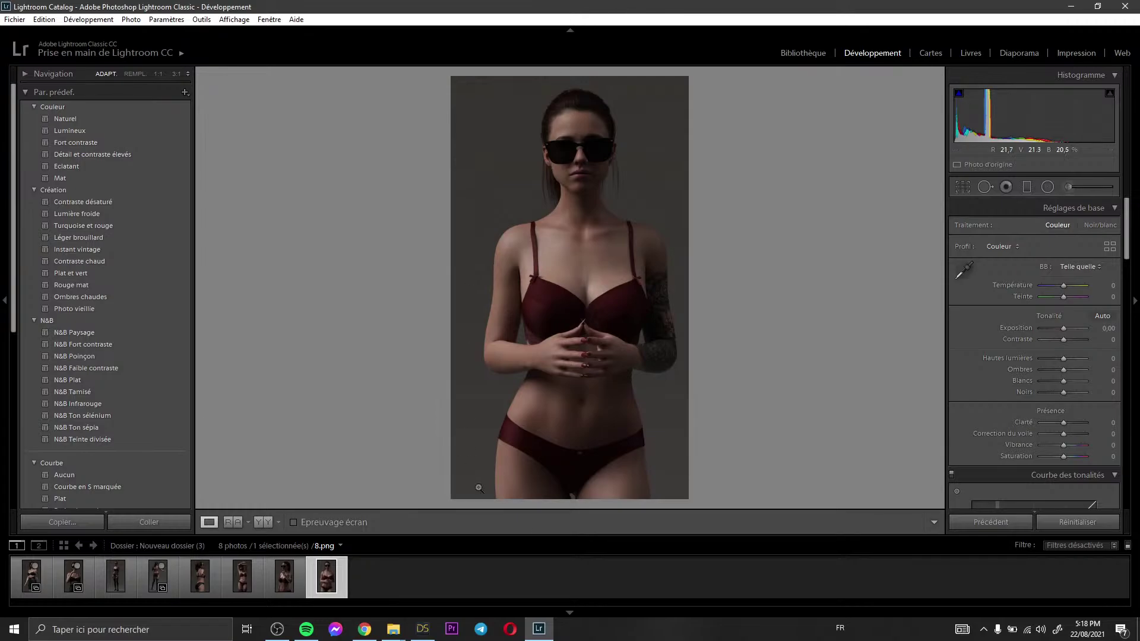
# Browse the Render Library folder in the Library module and select the edited render 4444.png
pyautogui.click(804, 53)
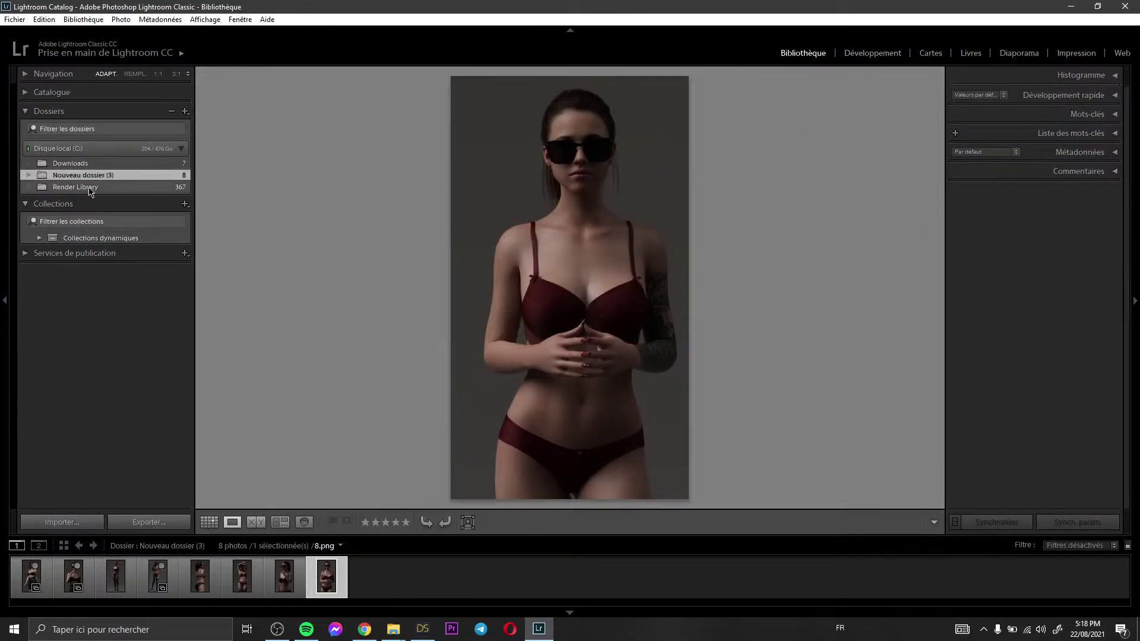
pyautogui.click(91, 188)
pyautogui.scroll(-20, 698, 585)
pyautogui.scroll(-20, 822, 581)
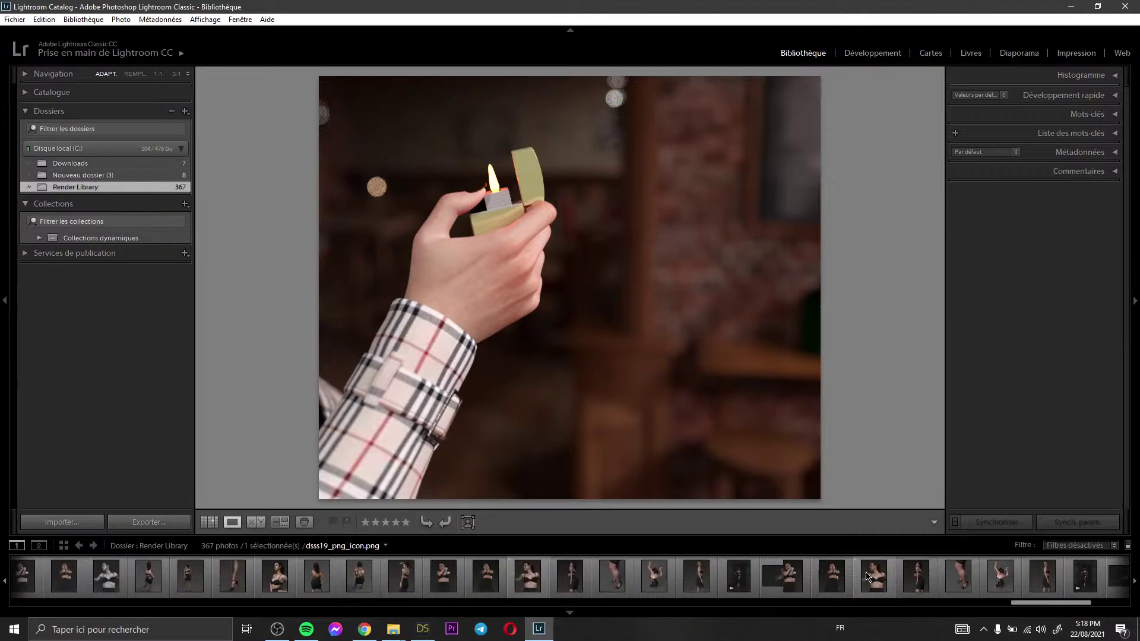
pyautogui.scroll(-5, 867, 576)
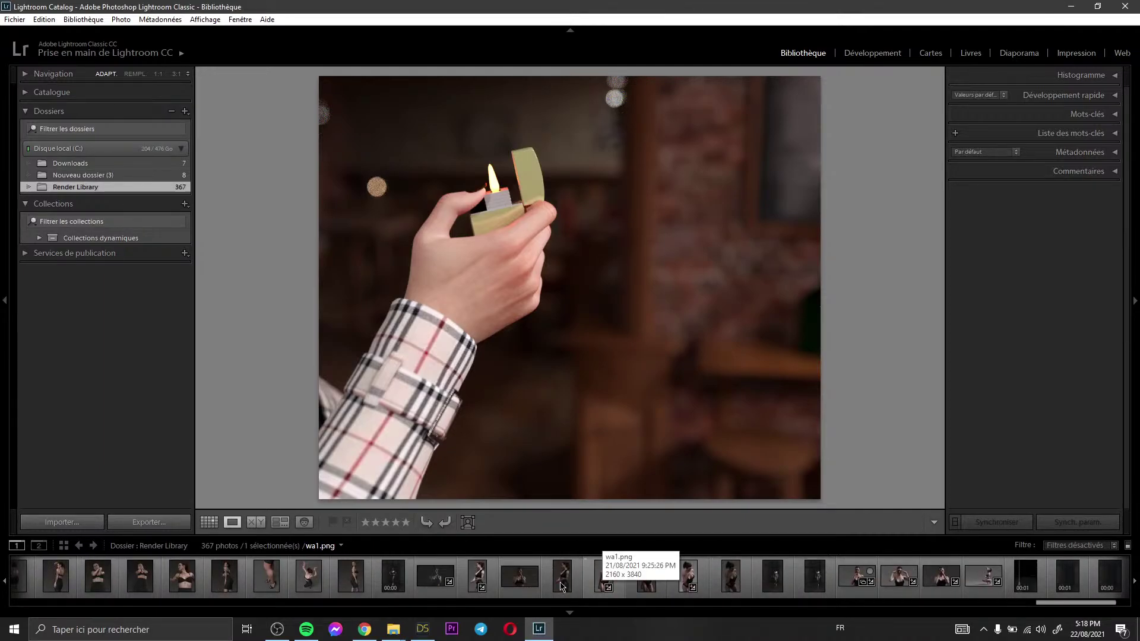
pyautogui.click(603, 575)
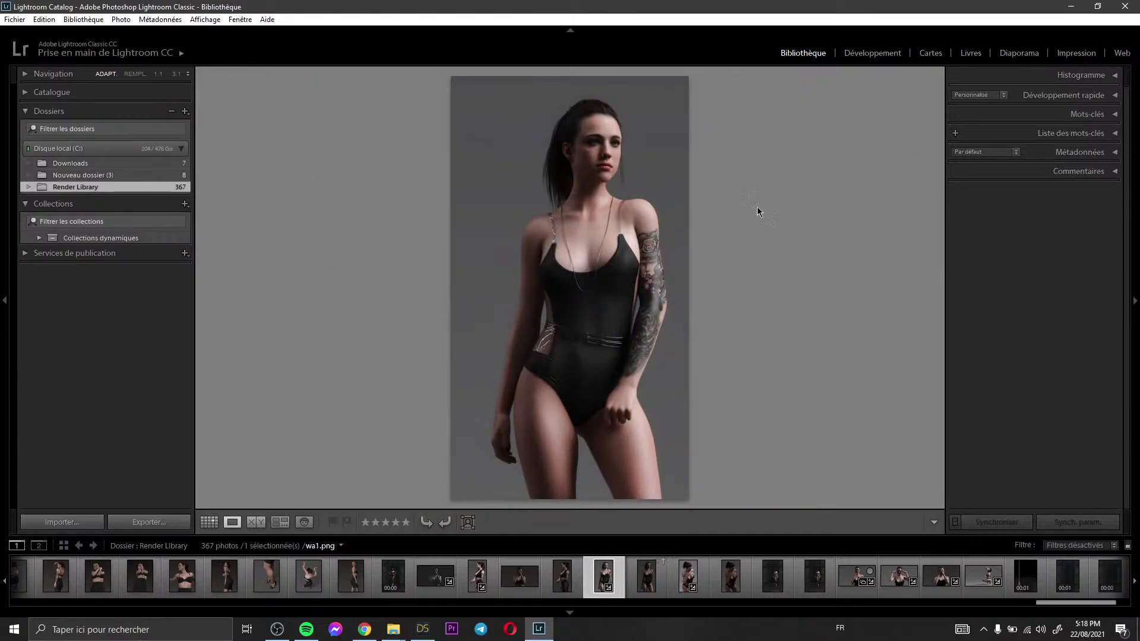
pyautogui.scroll(-2, 688, 577)
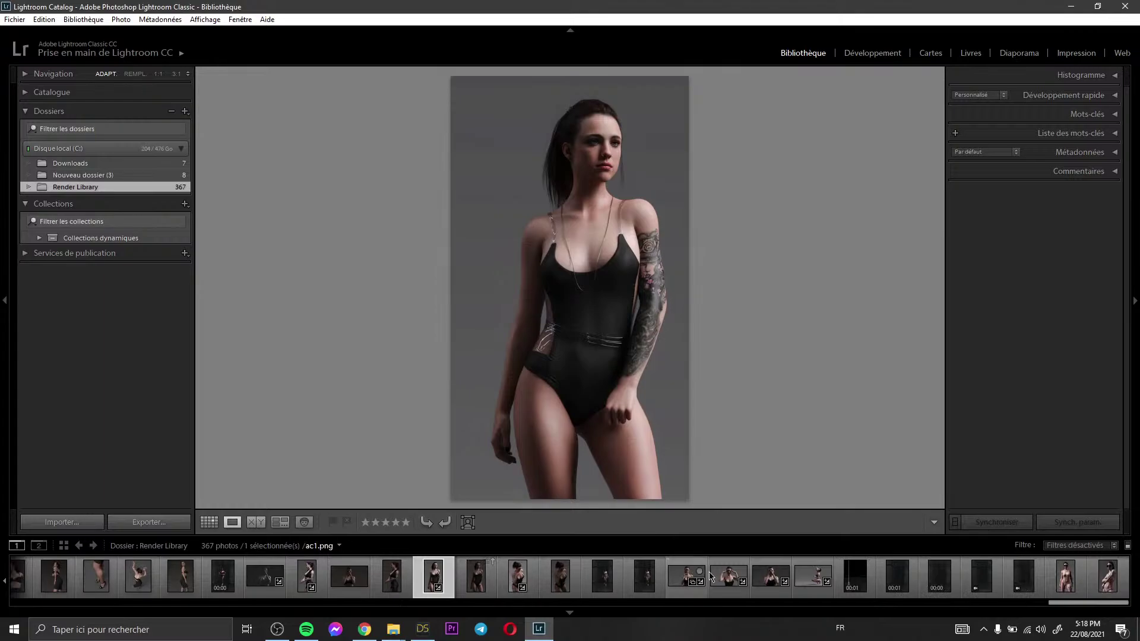
pyautogui.click(1107, 581)
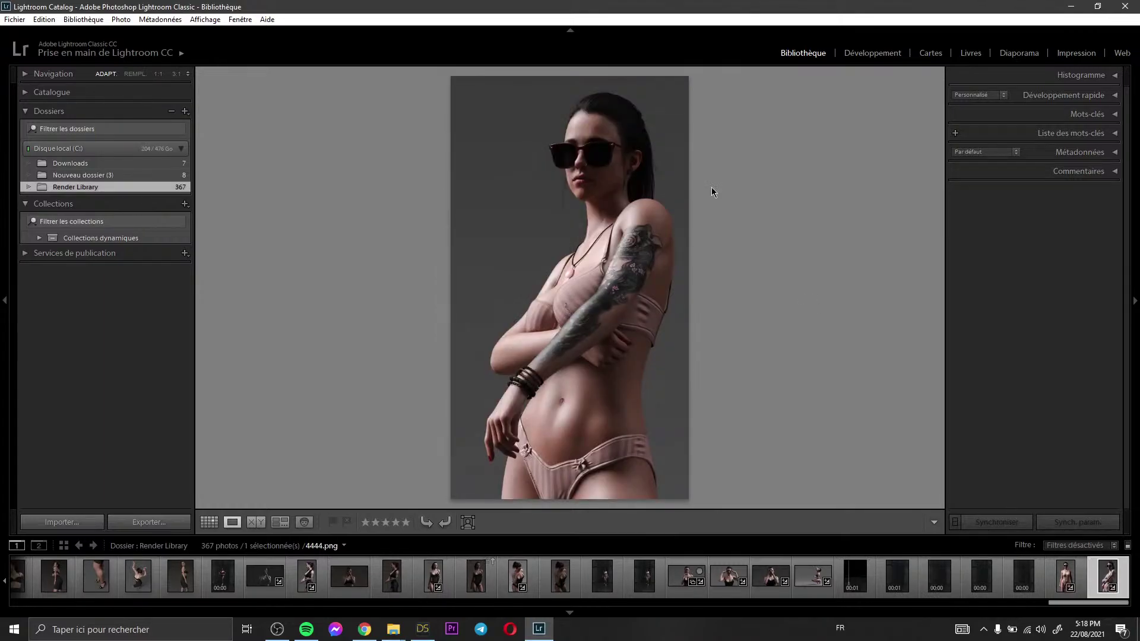
# Show 4444.png in the Develop module and copy its develop settings
pyautogui.click(872, 54)
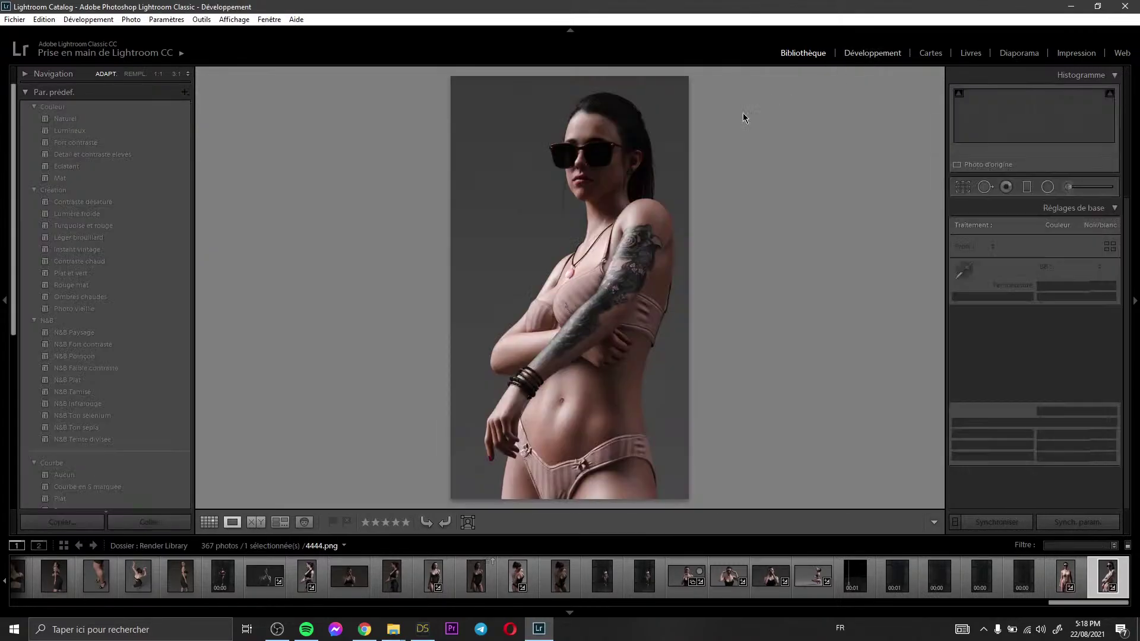
pyautogui.click(65, 523)
pyautogui.click(765, 447)
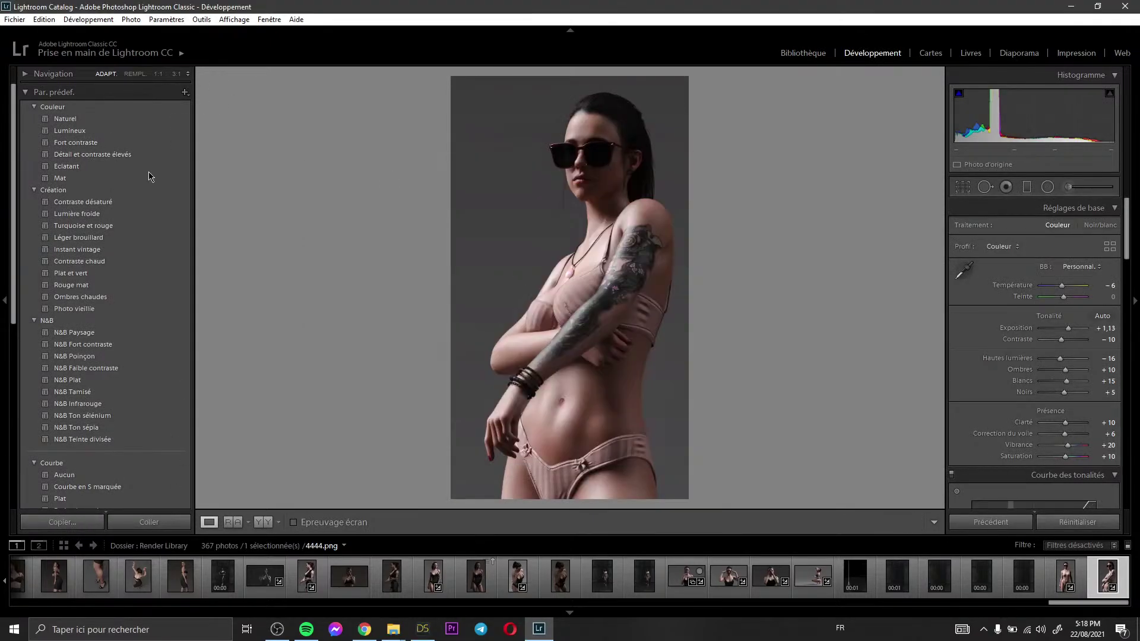
# Select 8.png from the Nouveau dossier (3) folder in the Library and paste the copied develop settings onto it in the Develop module
pyautogui.click(803, 54)
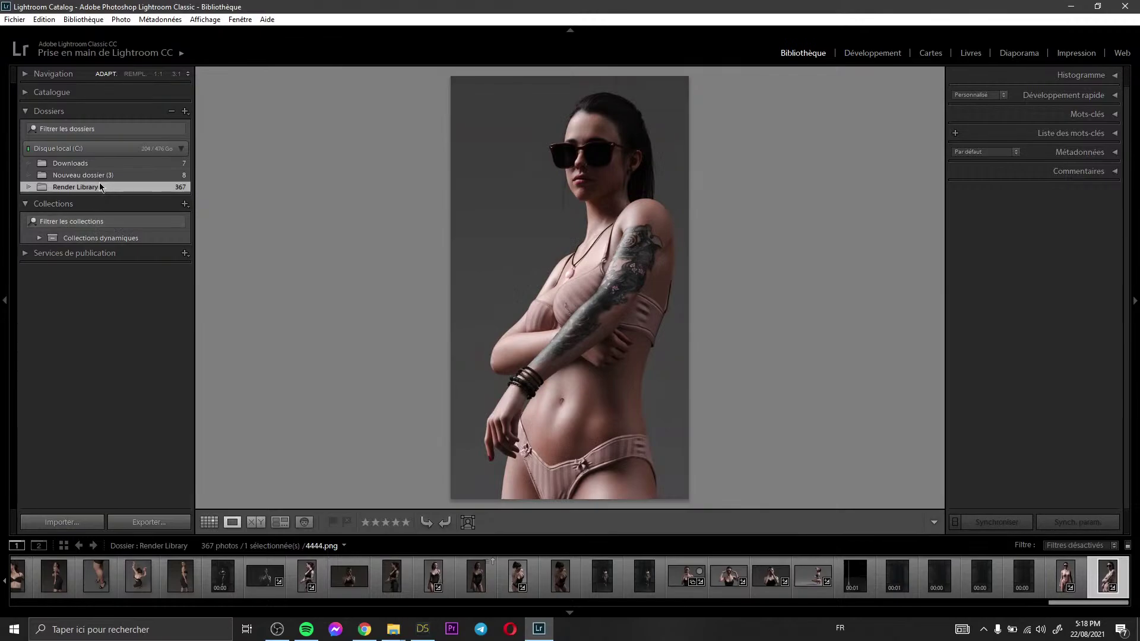
pyautogui.click(83, 175)
pyautogui.press('End')
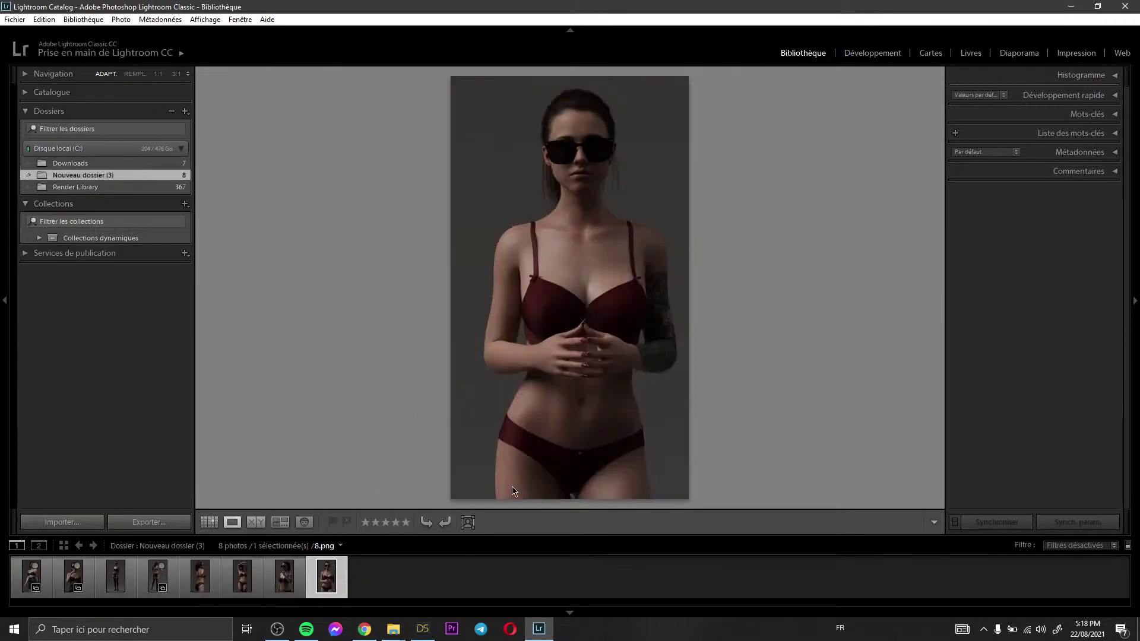
pyautogui.click(872, 55)
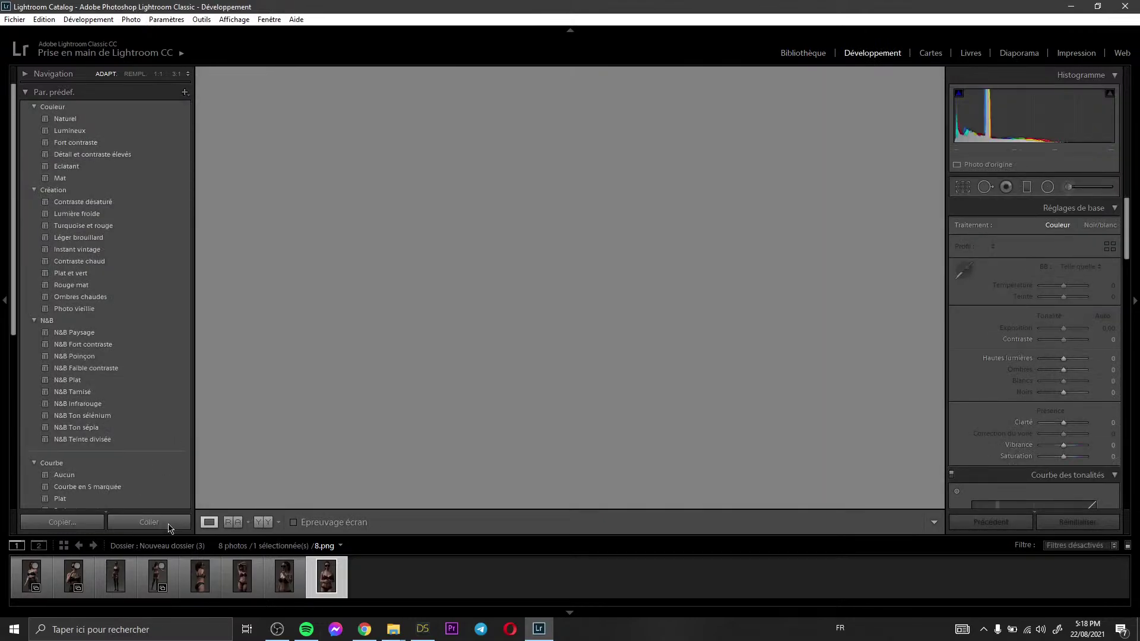
pyautogui.click(149, 522)
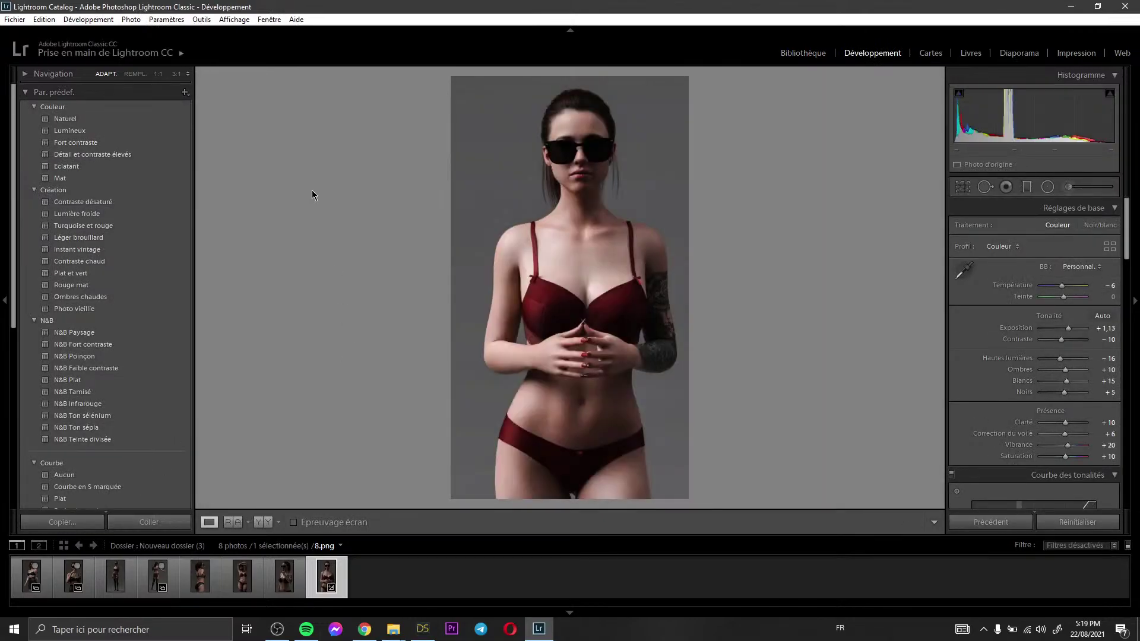
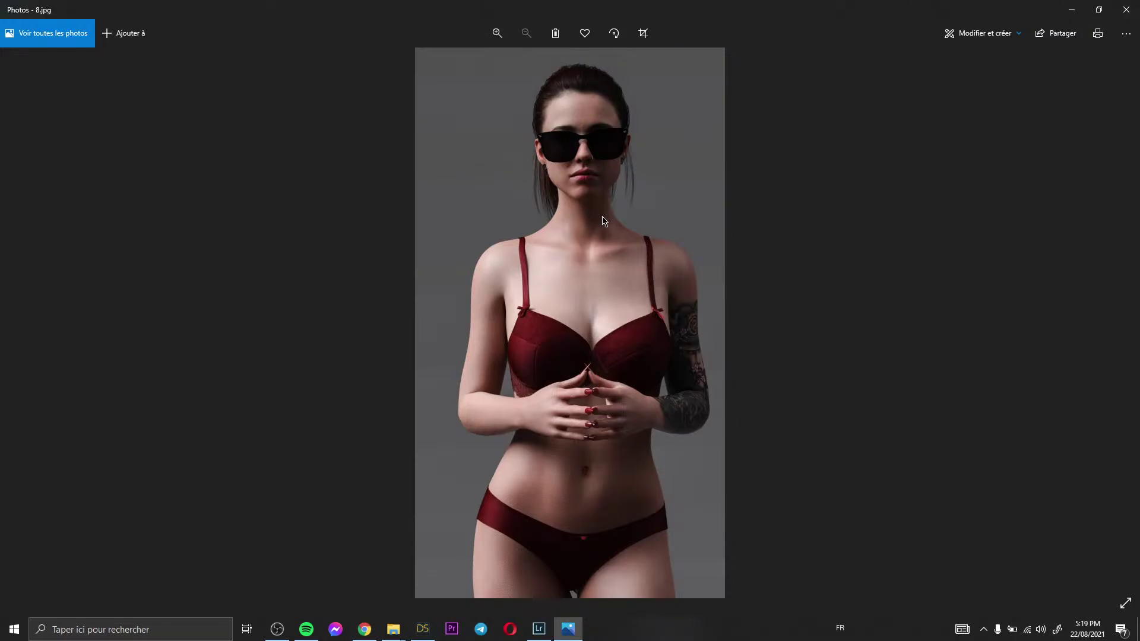
# Examine the exported render 8.jpg up close around the neck, bra fabric, lace and hands, and close the image
pyautogui.scroll(4, 591, 232)
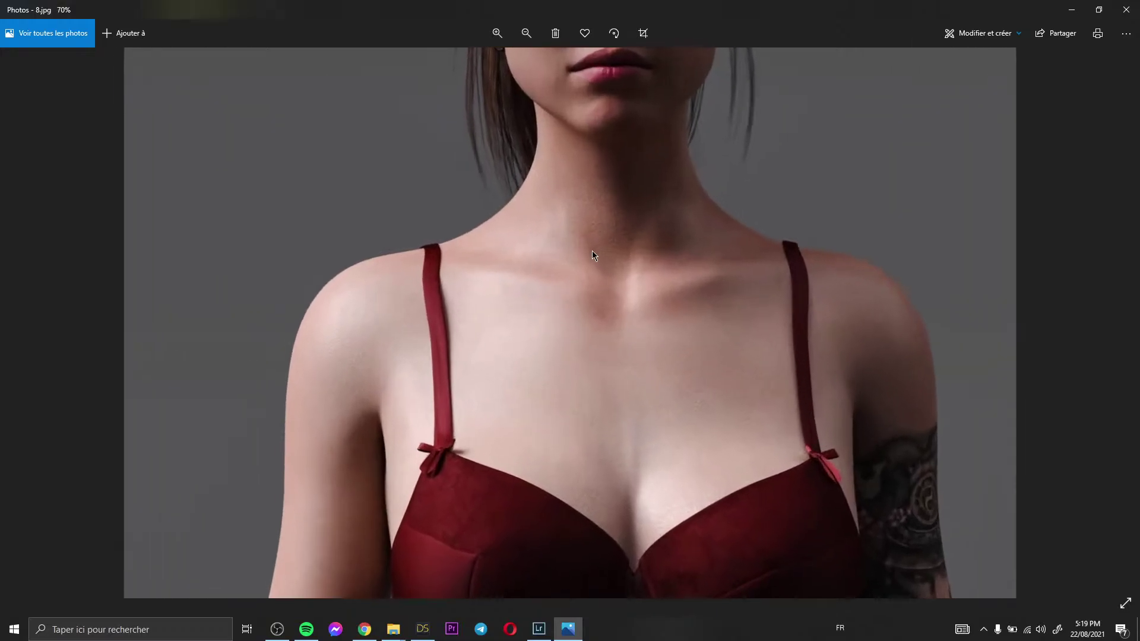
pyautogui.scroll(4, 517, 275)
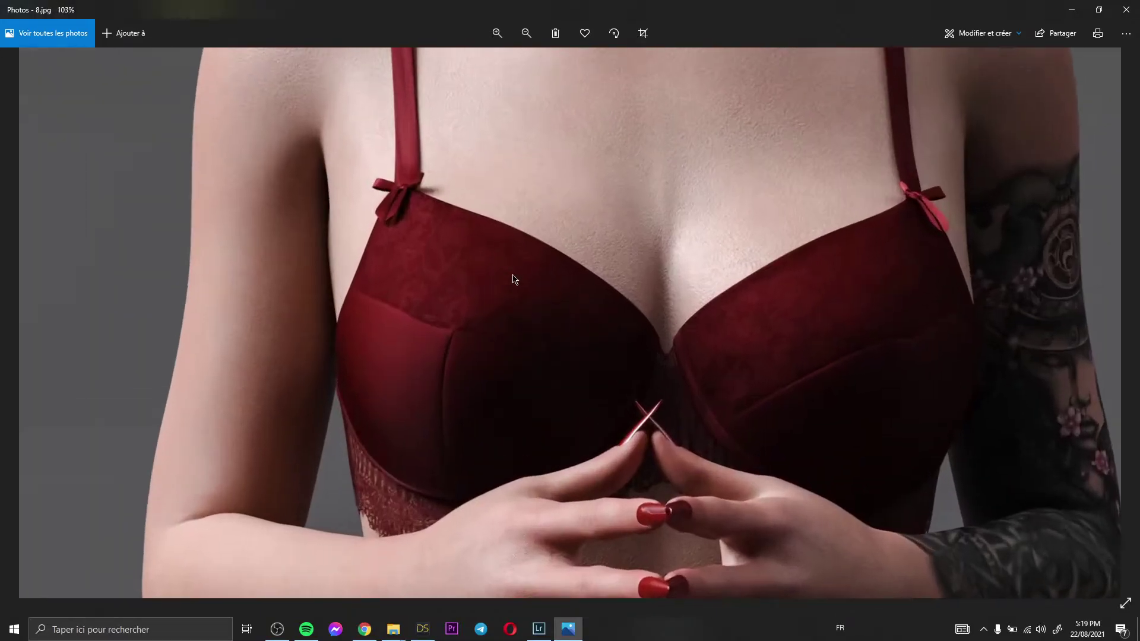
pyautogui.scroll(3, 392, 334)
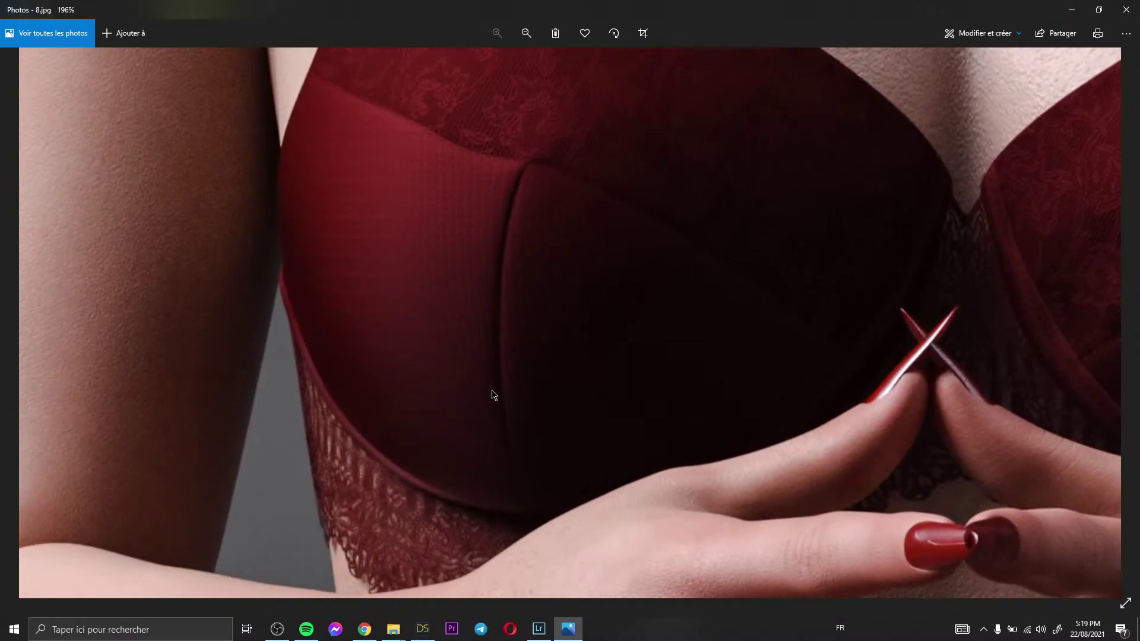
pyautogui.moveTo(611, 294); pyautogui.dragTo(530, 326)
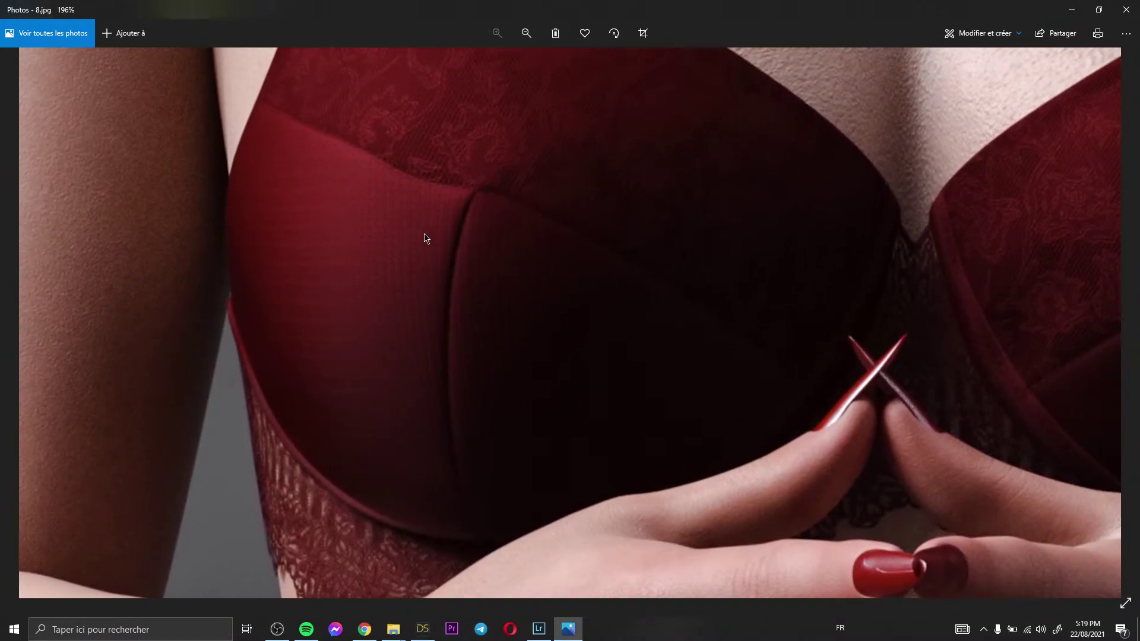
pyautogui.scroll(-1, 419, 255)
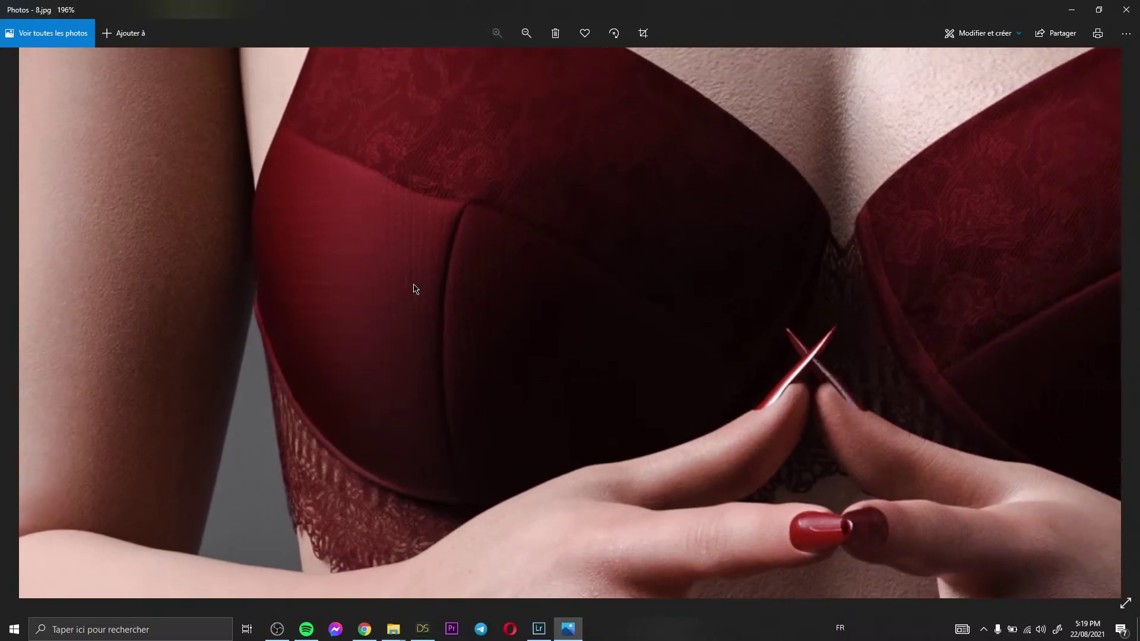
pyautogui.scroll(1, 415, 289)
pyautogui.scroll(-3, 415, 288)
pyautogui.scroll(1, 415, 289)
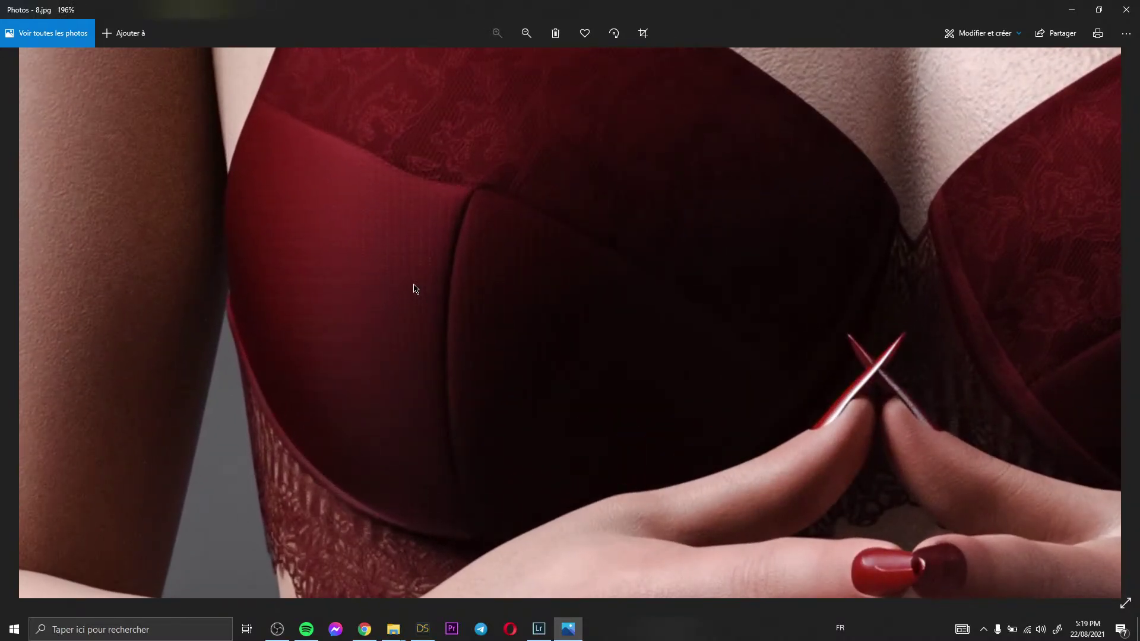
pyautogui.scroll(-2, 415, 289)
pyautogui.scroll(-2, 415, 288)
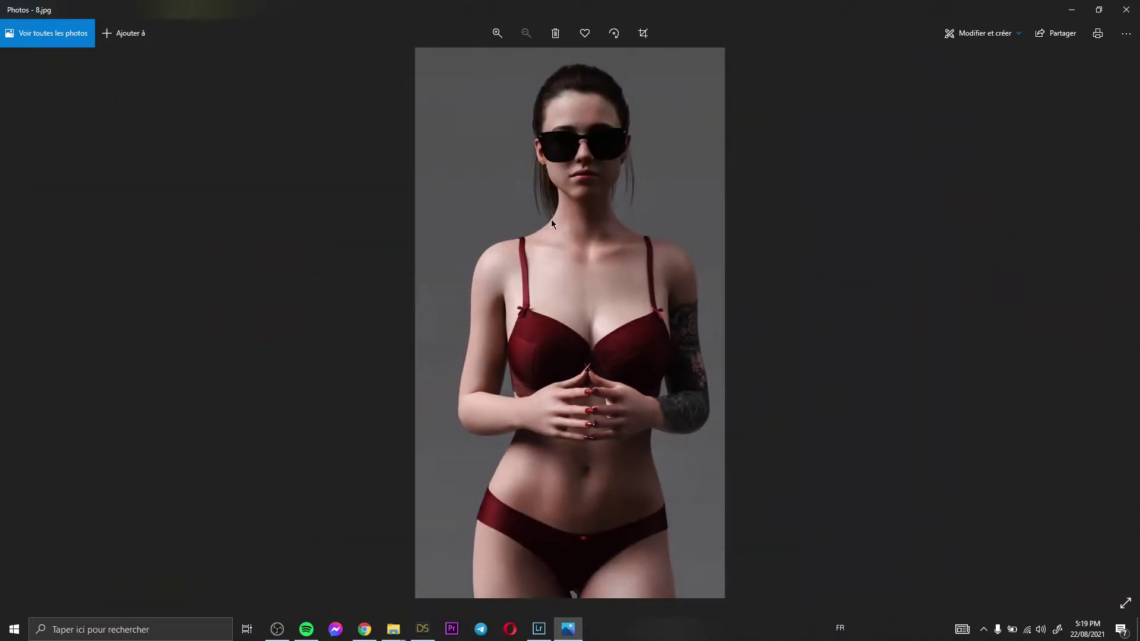
pyautogui.click(1126, 9)
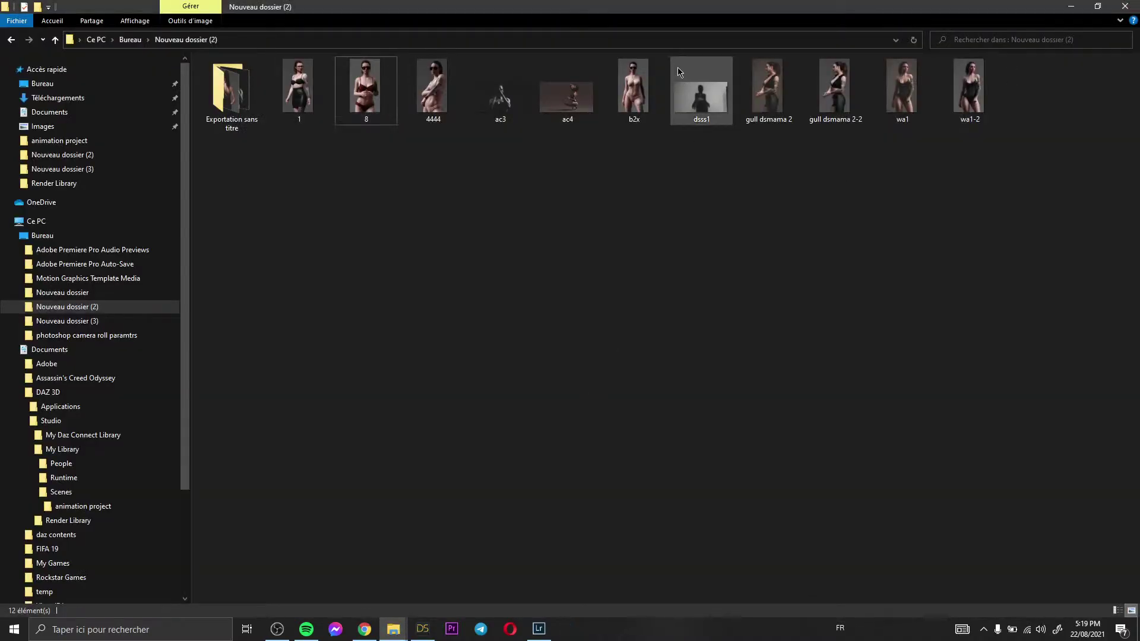
# View the exported renders b2x.jpg and 4444.jpg, examine the fabric, tattoo and face in 4444.jpg up close, and close both images
pyautogui.doubleClick(638, 110)
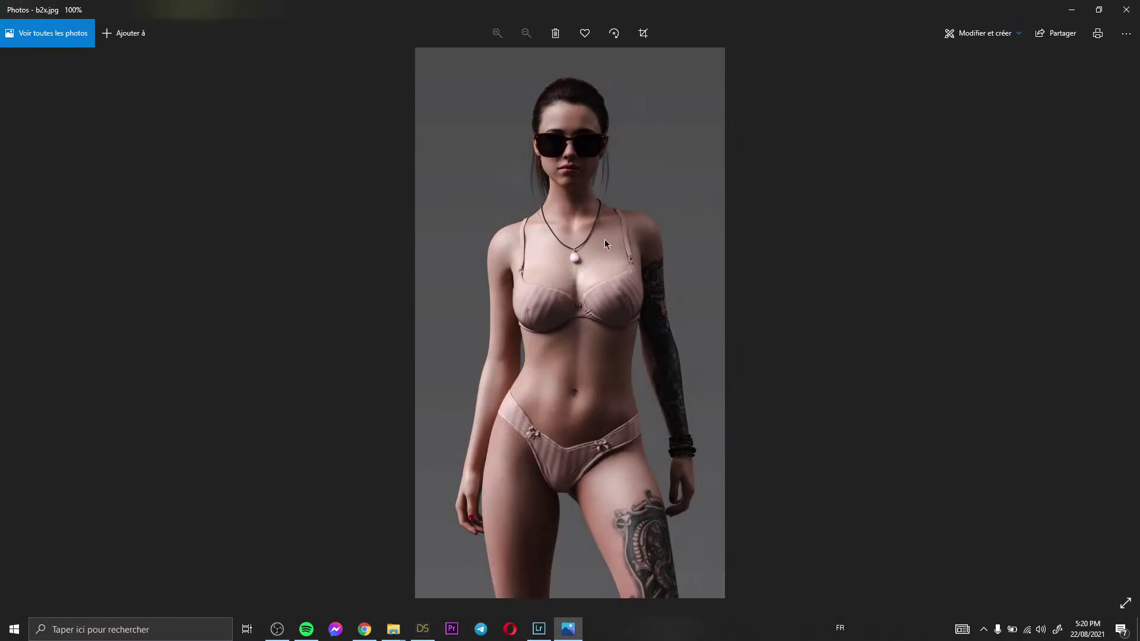
pyautogui.click(1126, 10)
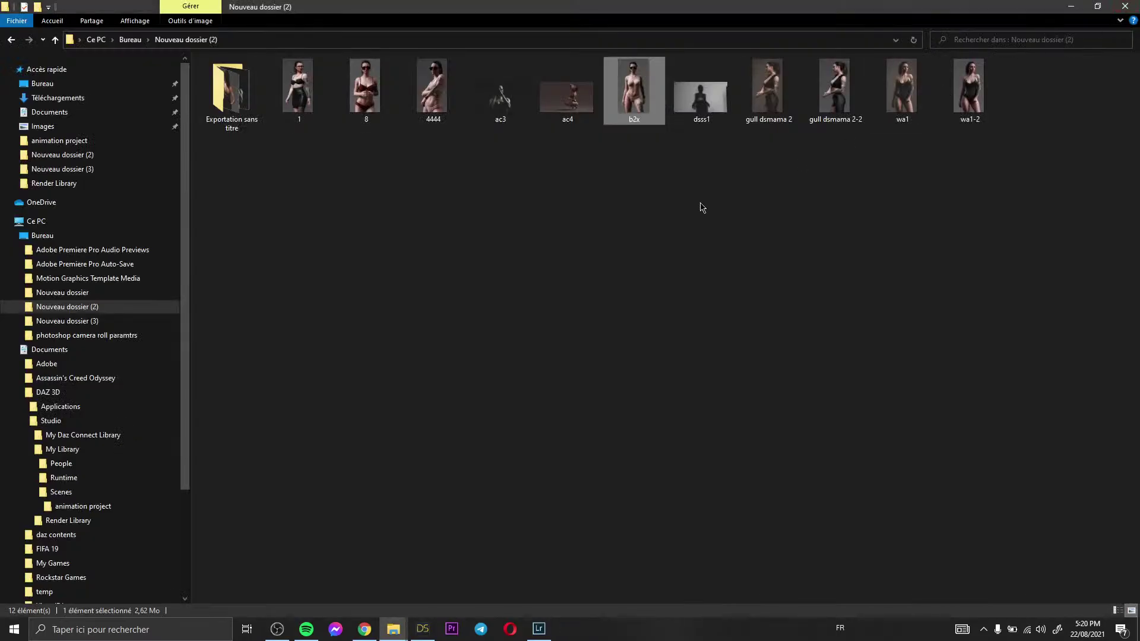
pyautogui.click(433, 105)
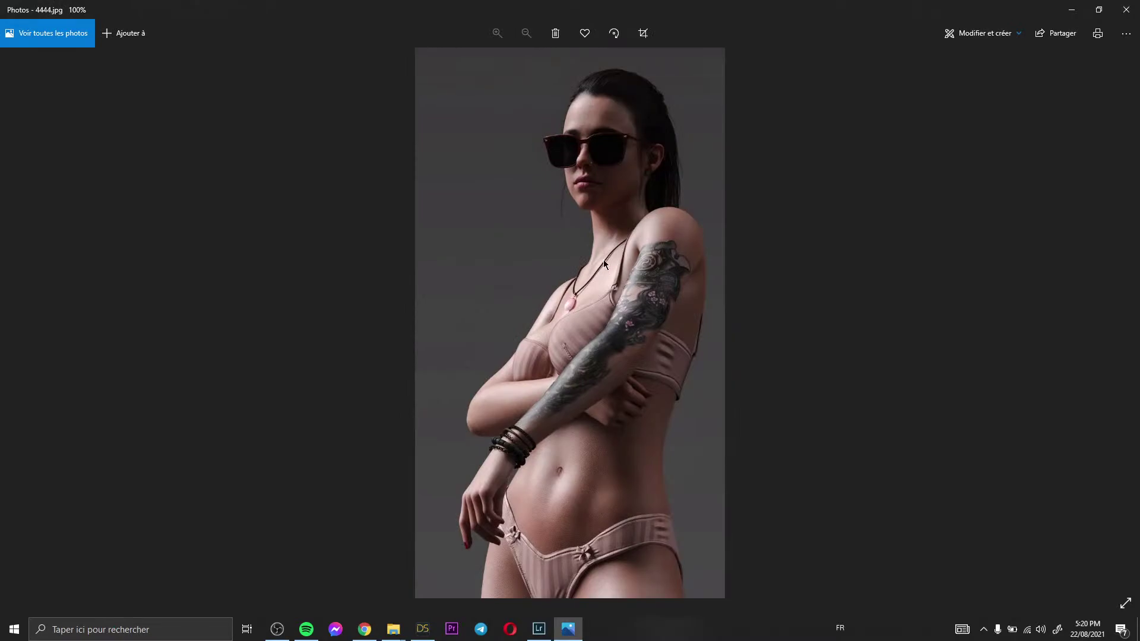
pyautogui.scroll(2, 594, 346)
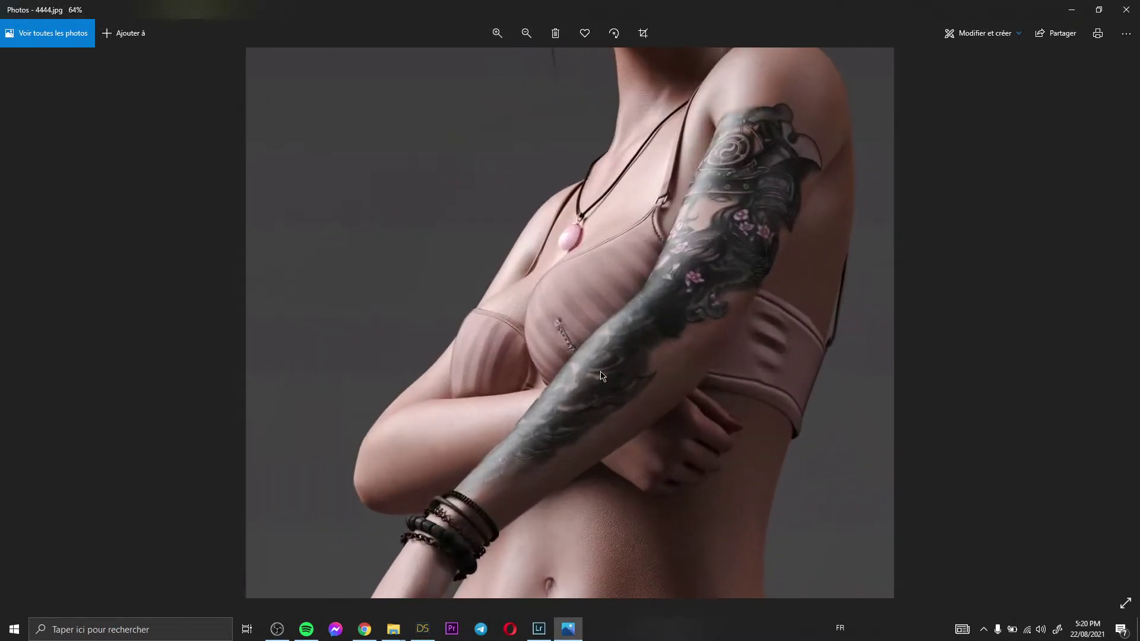
pyautogui.scroll(5, 600, 374)
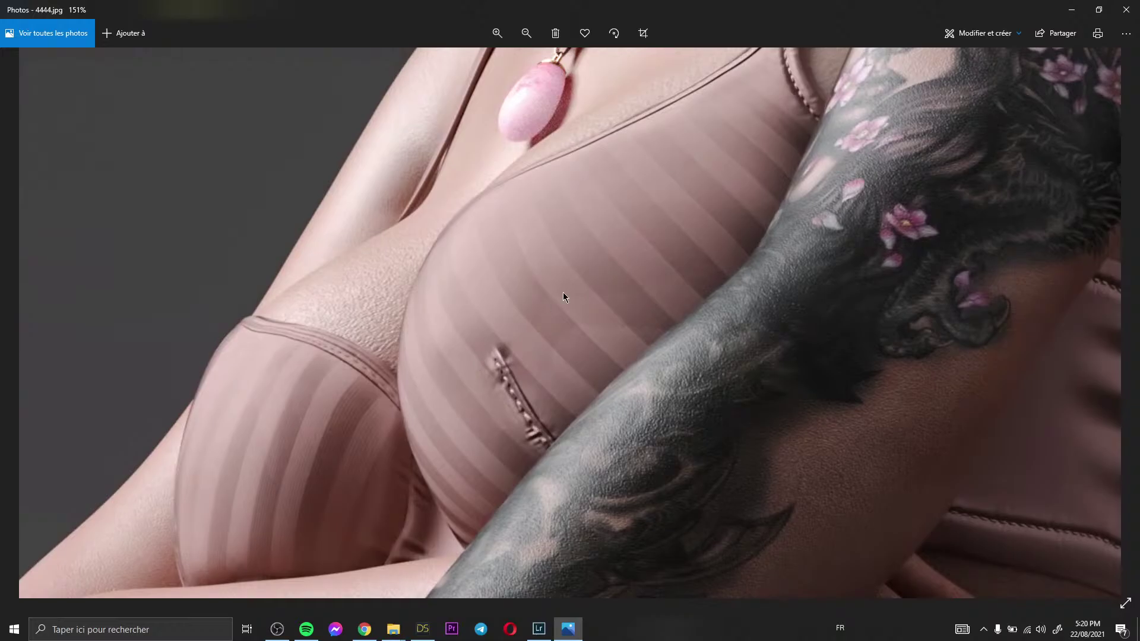
pyautogui.scroll(-3, 672, 223)
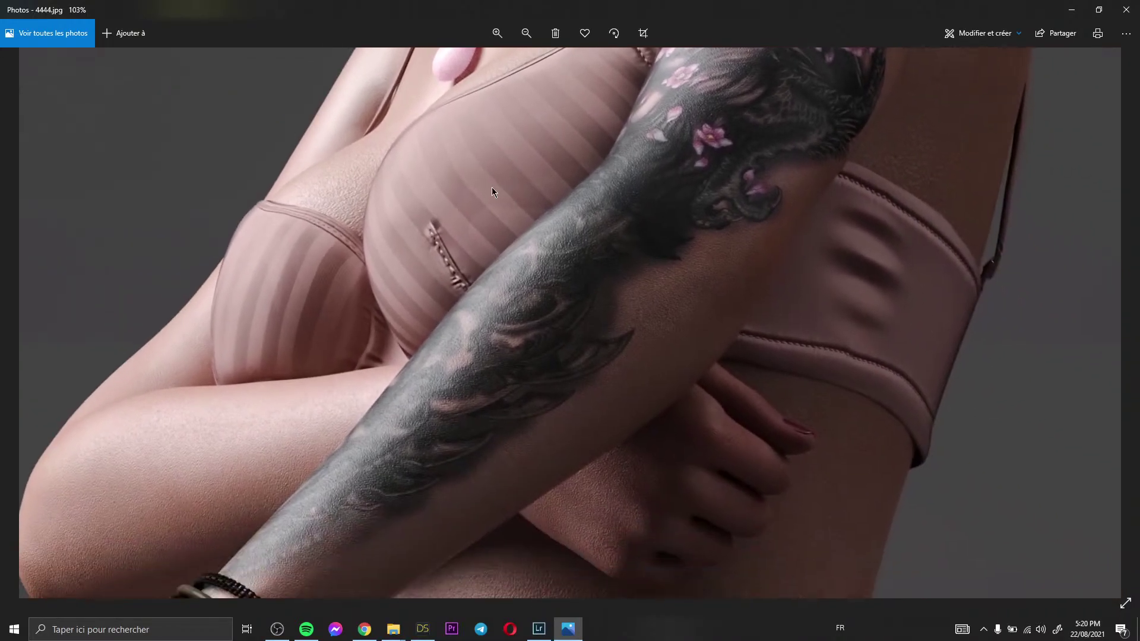
pyautogui.moveTo(753, 276); pyautogui.dragTo(527, 594)
pyautogui.scroll(2, 553, 454)
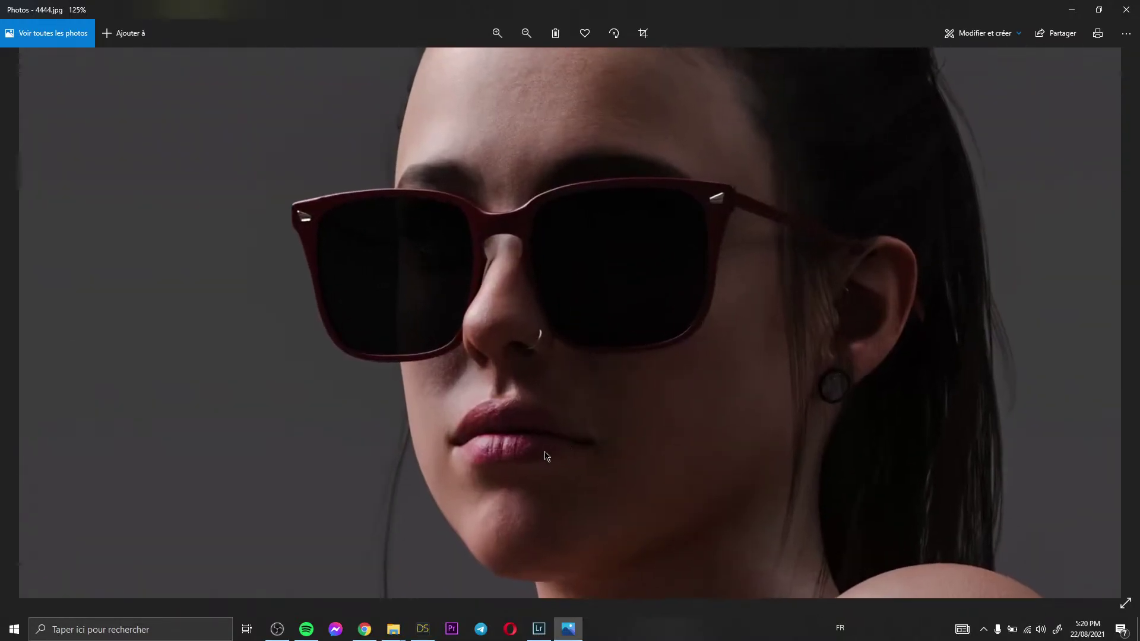
pyautogui.scroll(-4, 602, 454)
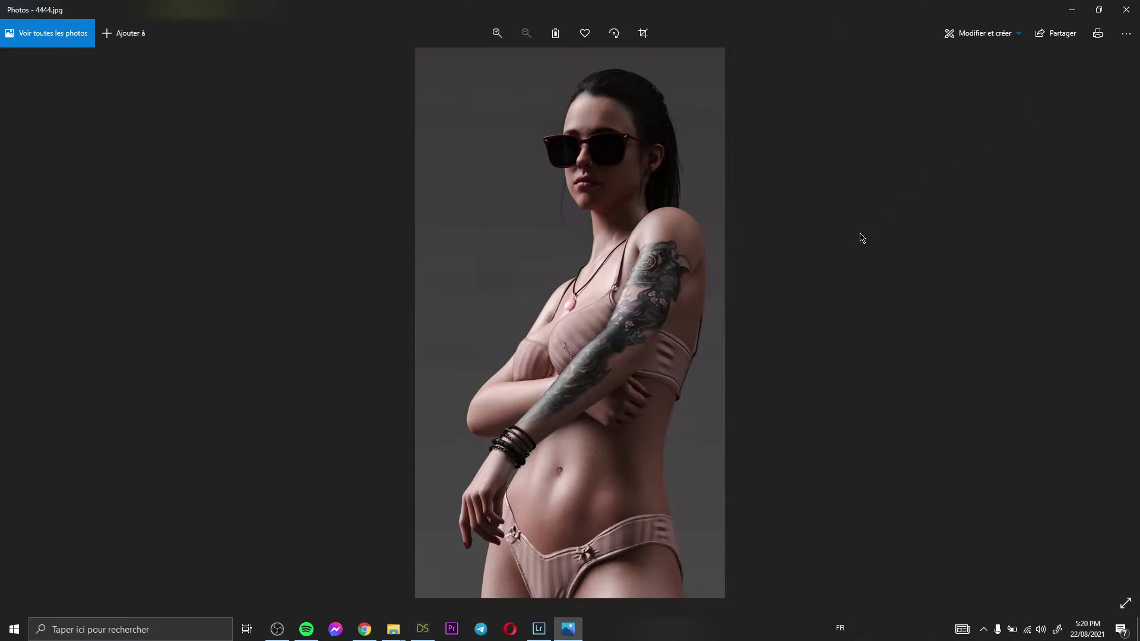
pyautogui.click(539, 629)
pyautogui.click(568, 630)
pyautogui.click(1126, 9)
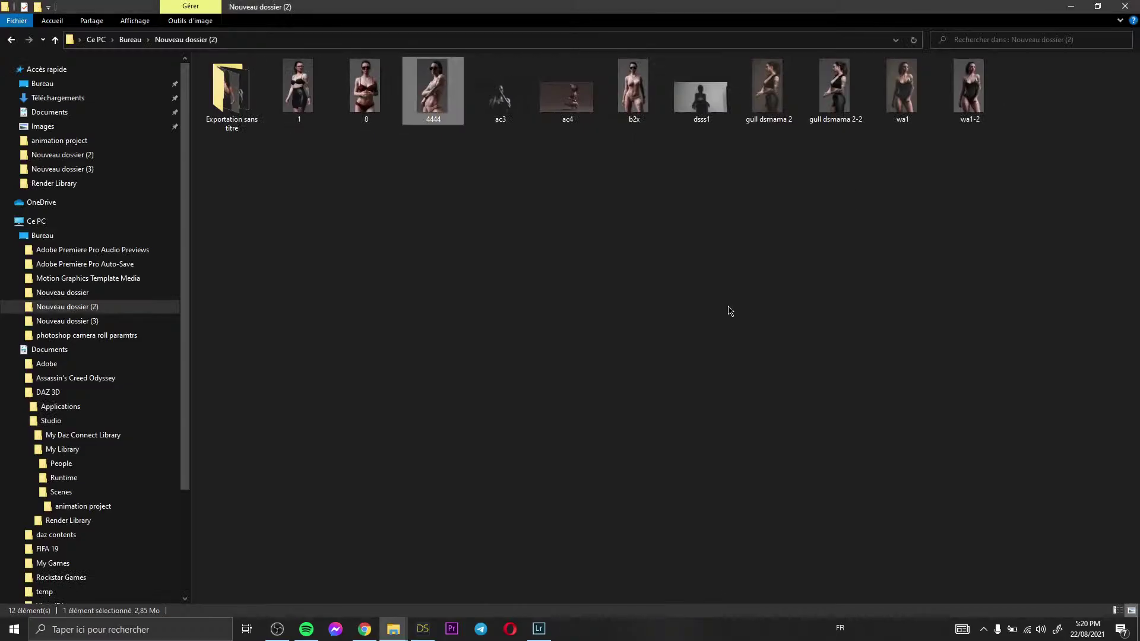
pyautogui.click(667, 334)
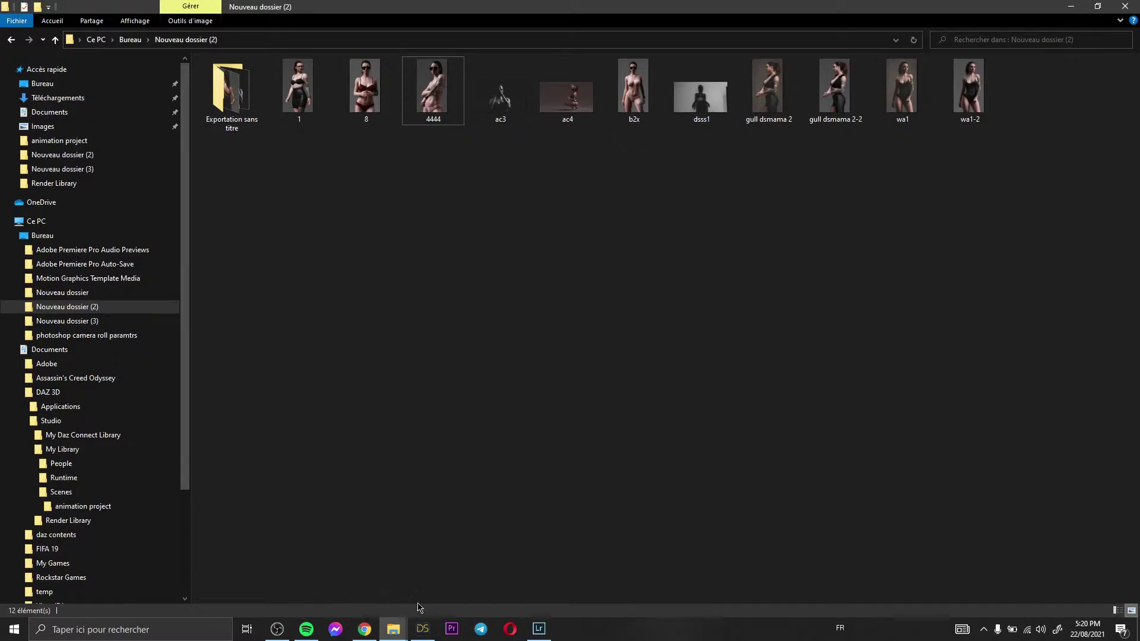
# Switch to DAZ Studio and review the render dimension presets and the Dimension Preset's parameter settings, keeping Custom
pyautogui.click(423, 629)
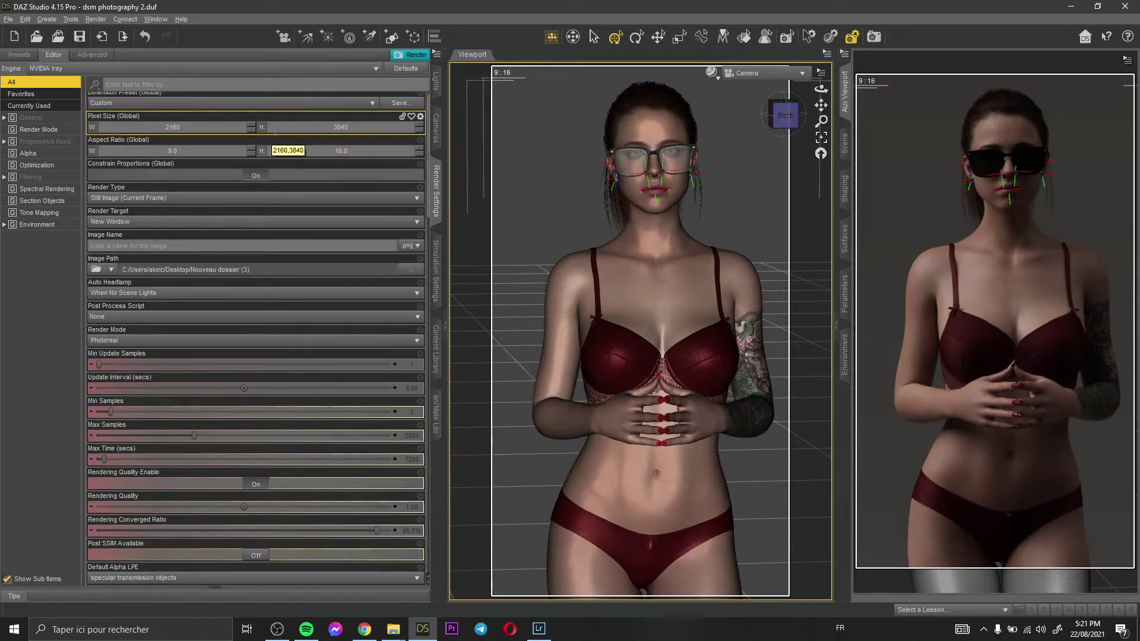
pyautogui.scroll(1, 274, 132)
pyautogui.click(178, 109)
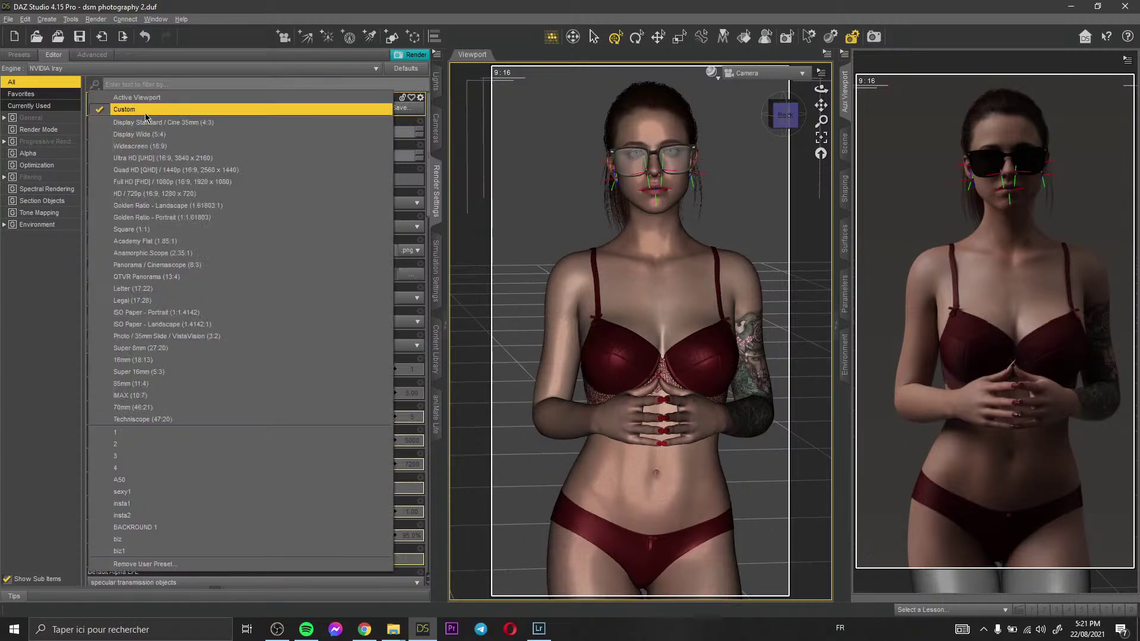
pyautogui.click(130, 111)
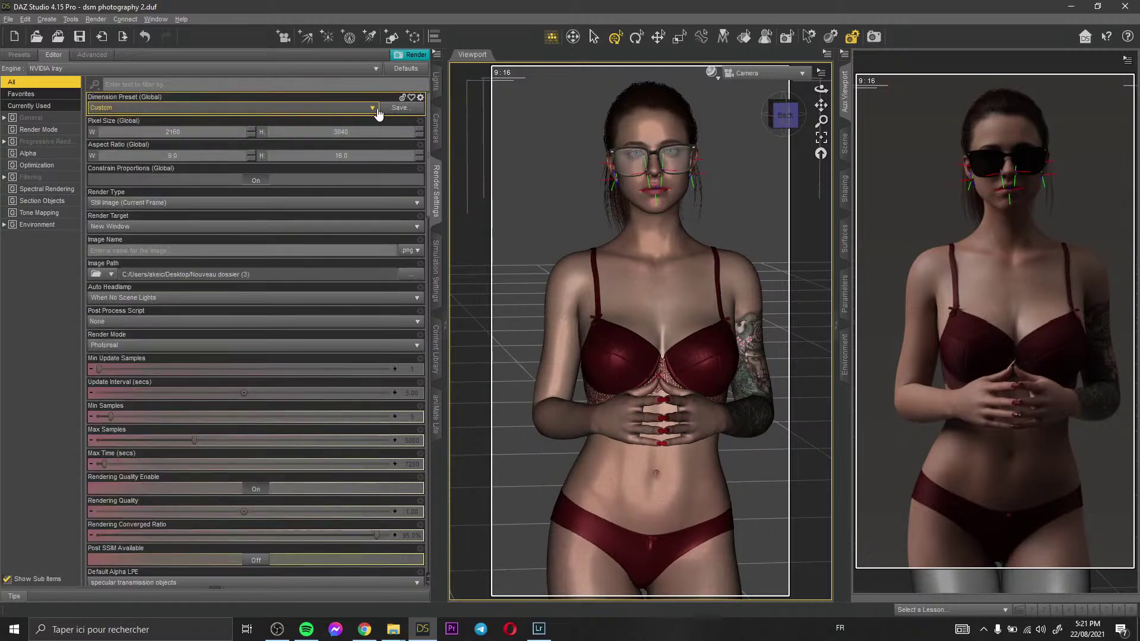
pyautogui.click(420, 100)
pyautogui.click(442, 111)
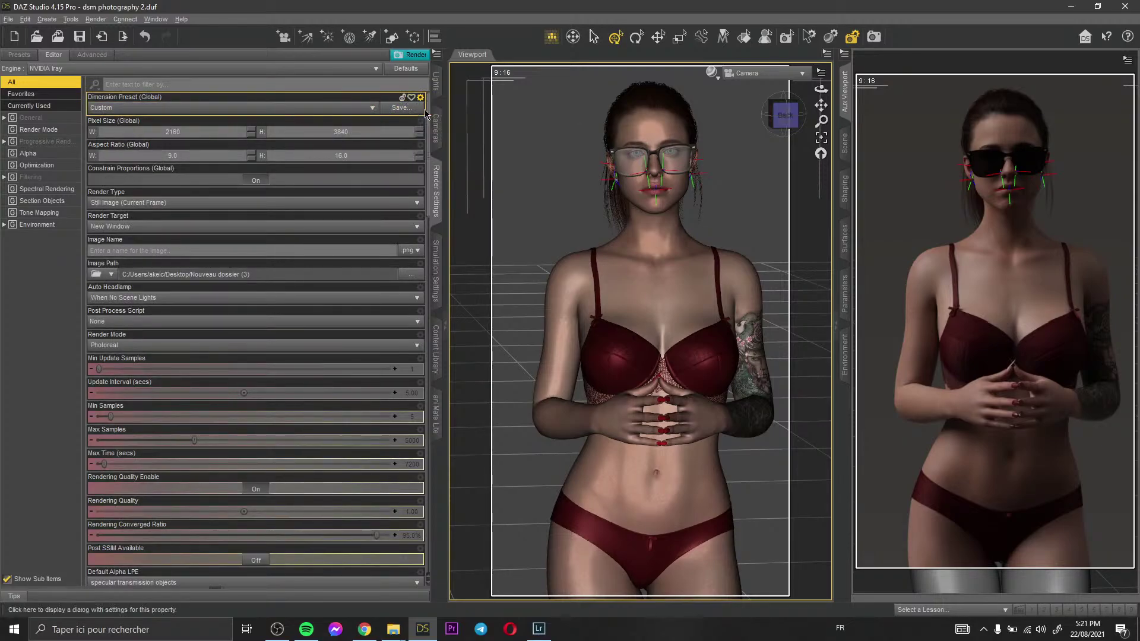
pyautogui.click(659, 420)
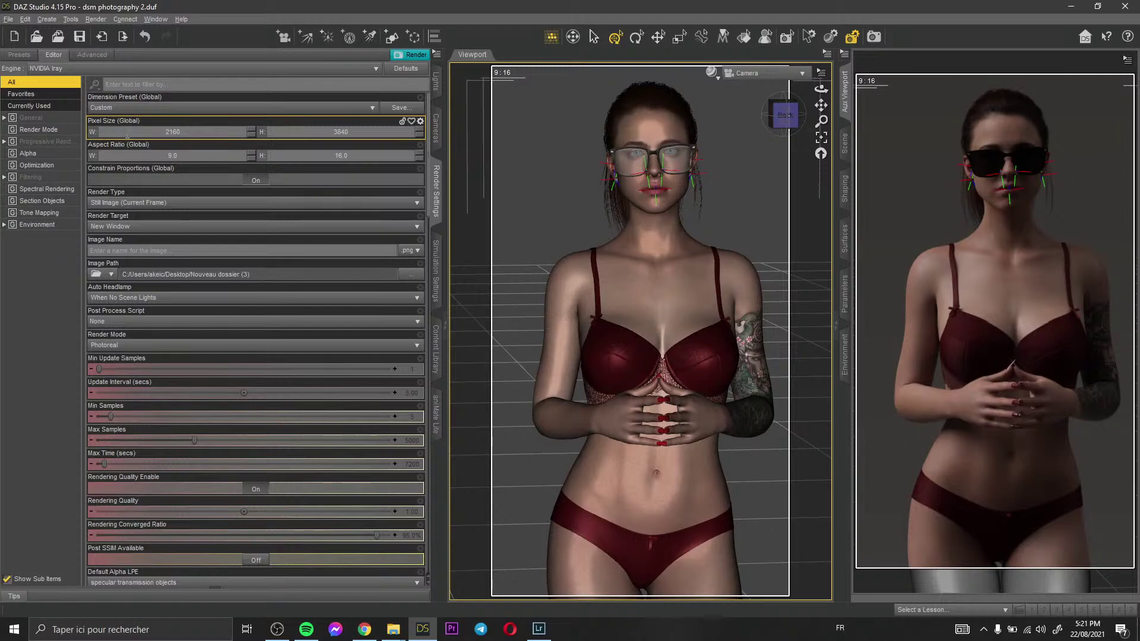
# Inspect the parameter settings of the global Pixel Size and cancel the dialog
pyautogui.click(421, 121)
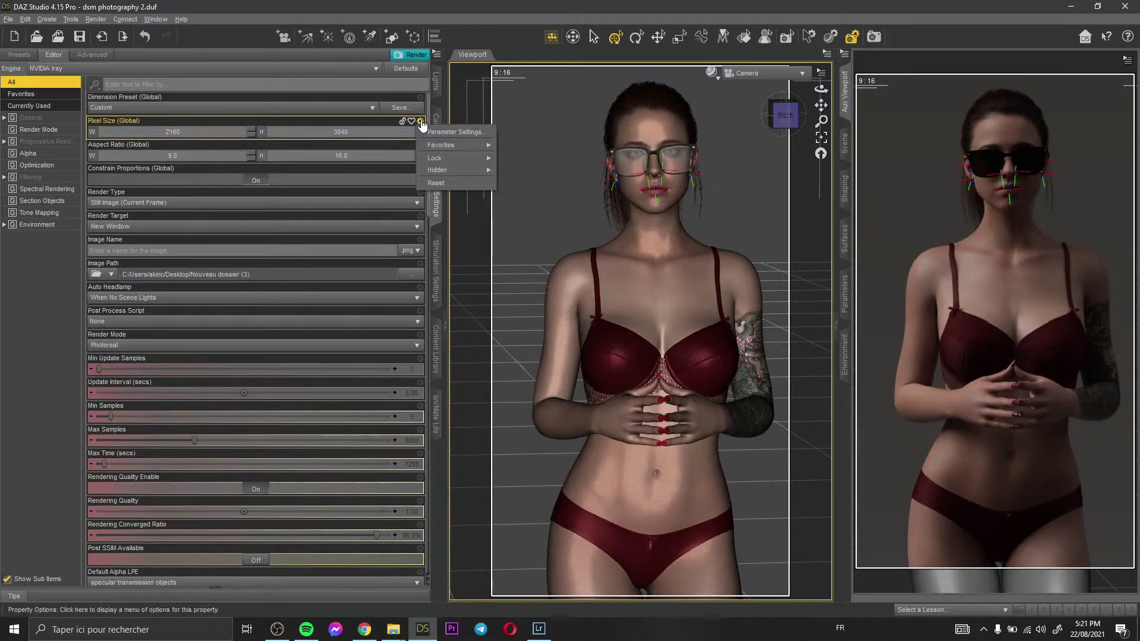
pyautogui.click(454, 132)
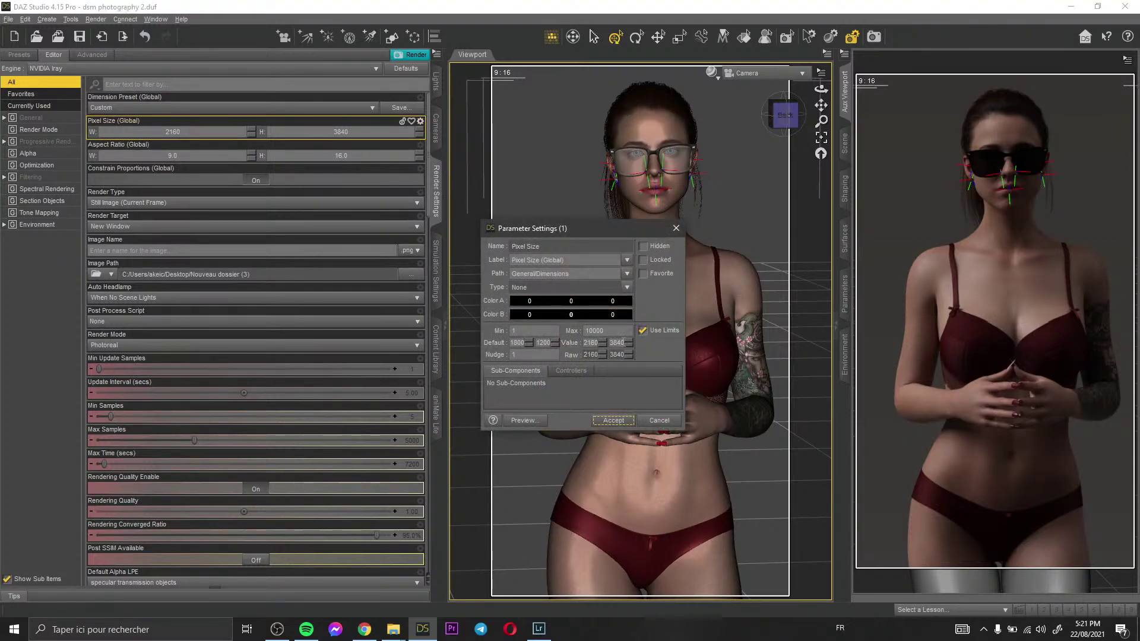
pyautogui.click(658, 421)
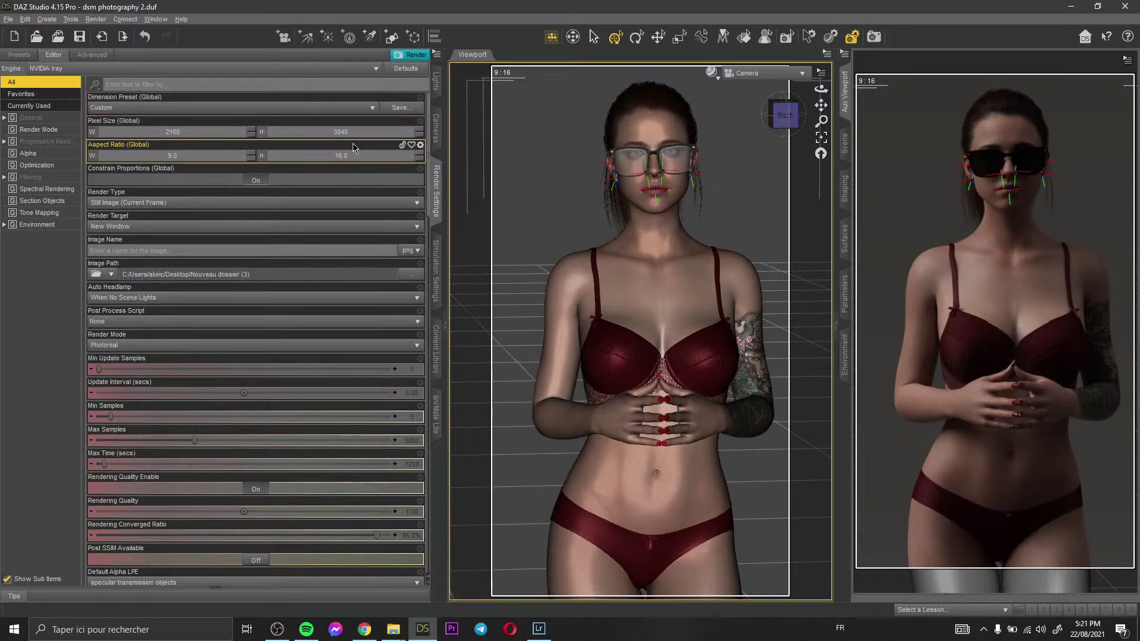
# Frame the figure slightly smaller in the camera view and display the Genesis 8 poses in the Content Library
pyautogui.scroll(-1, 526, 165)
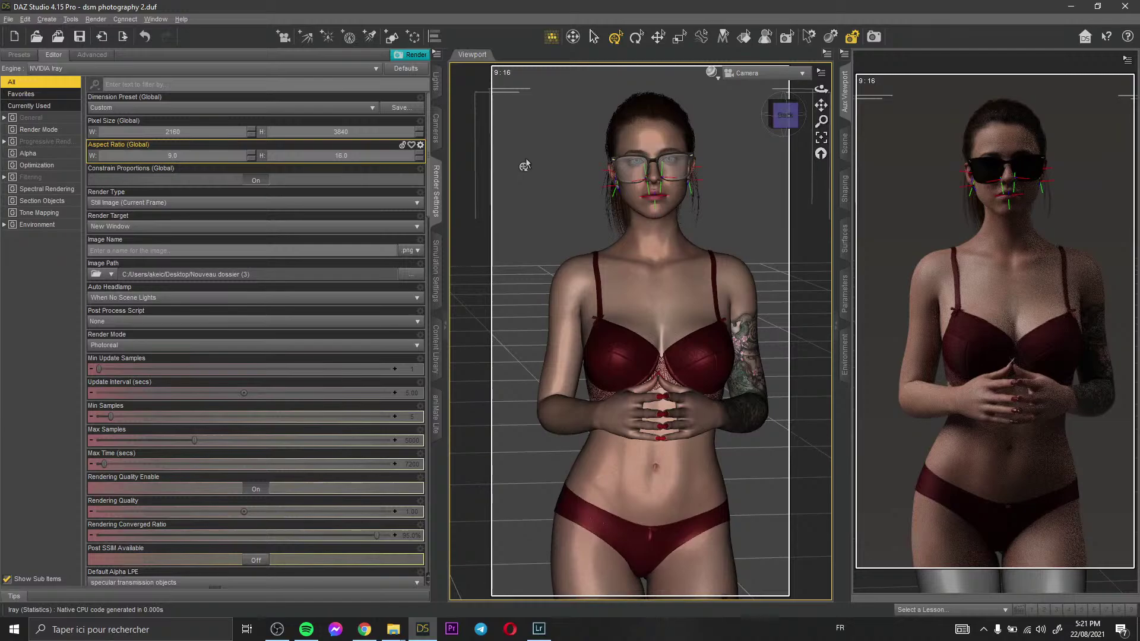
pyautogui.scroll(-1, 526, 161)
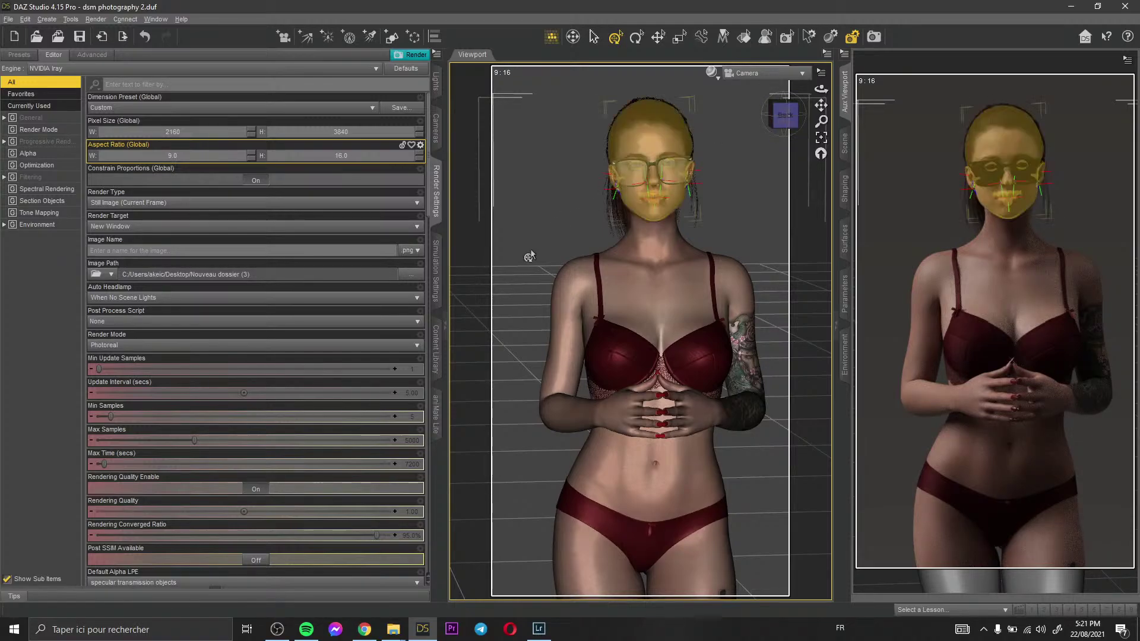
pyautogui.click(436, 279)
pyautogui.click(438, 336)
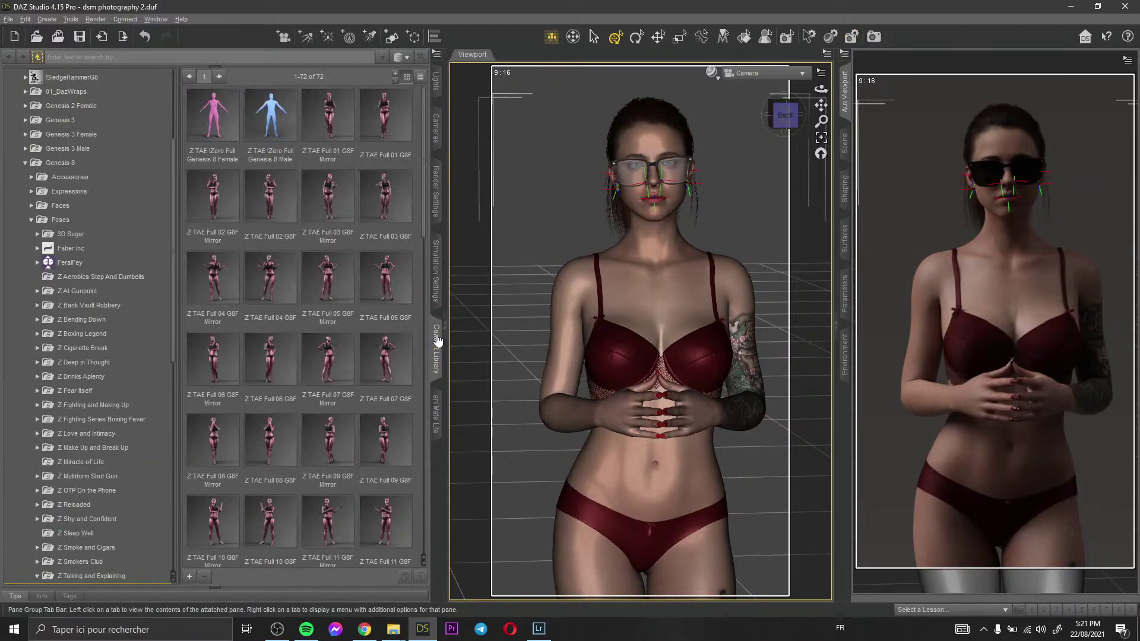
# Switch to Chrome, load daz3d.com in a new tab and go to the site's shop
pyautogui.click(365, 628)
pyautogui.click(302, 11)
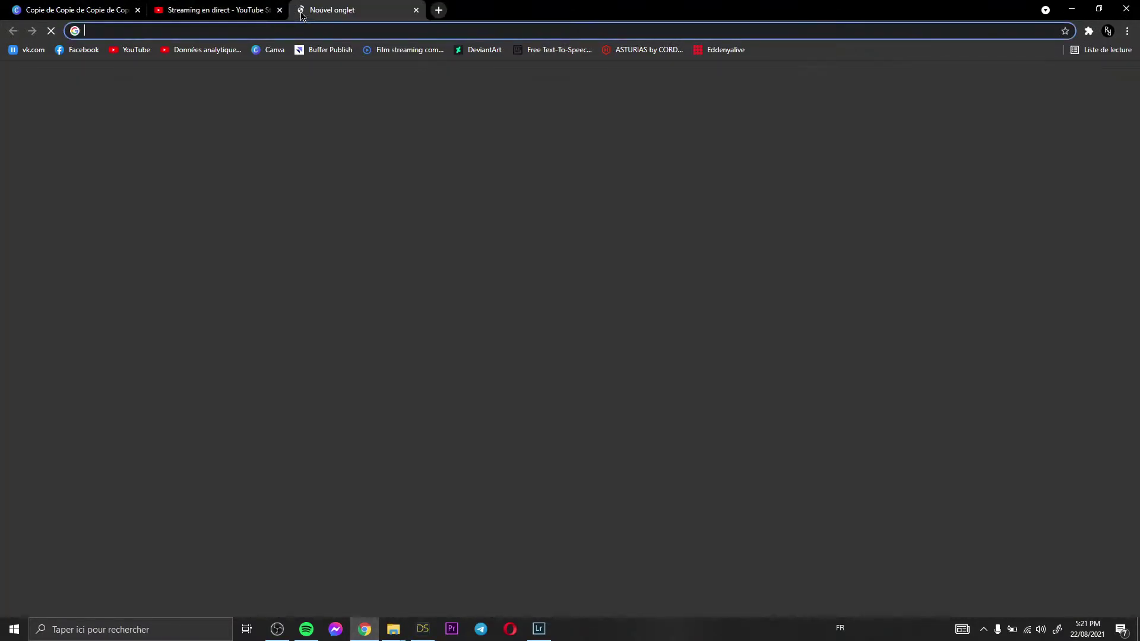
pyautogui.write('daz3d')
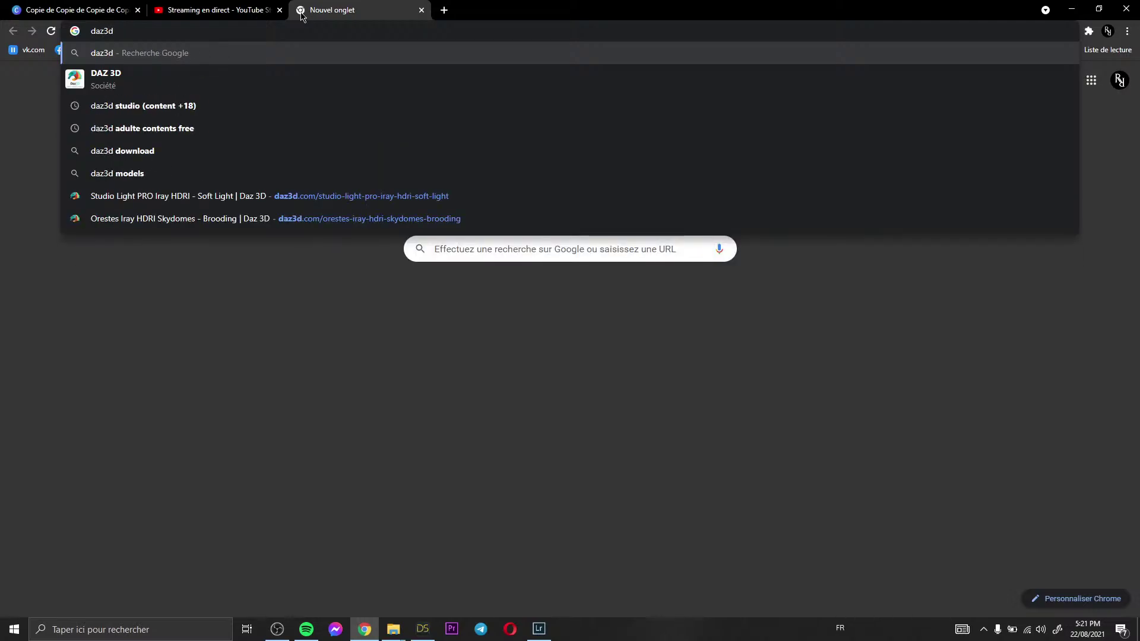
pyautogui.write('.com')
pyautogui.press('Return')
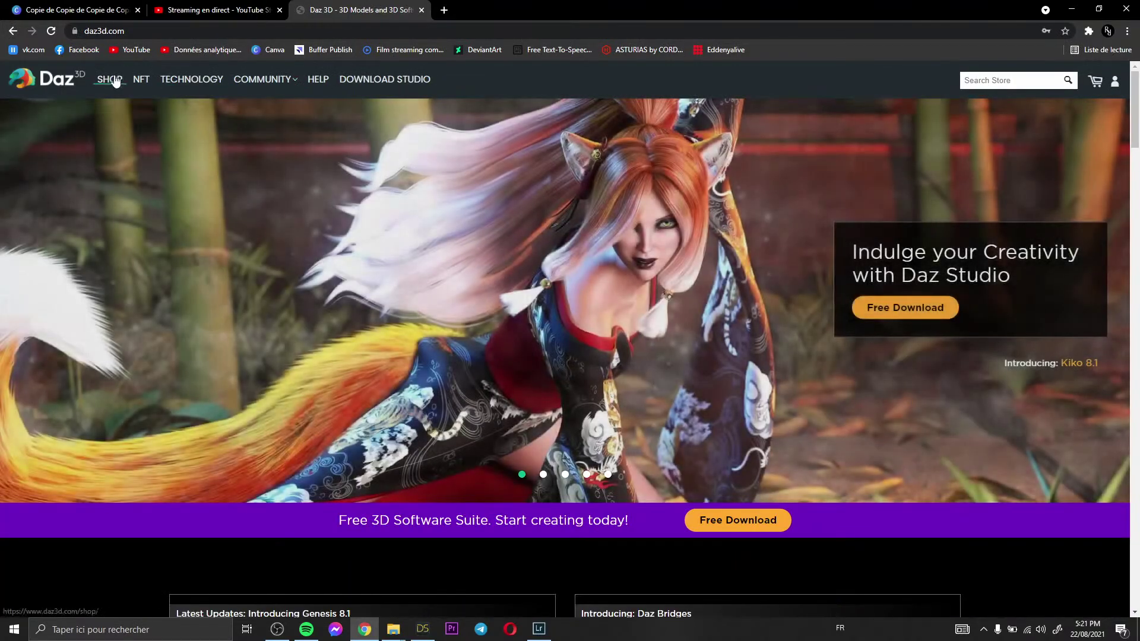
pyautogui.click(116, 81)
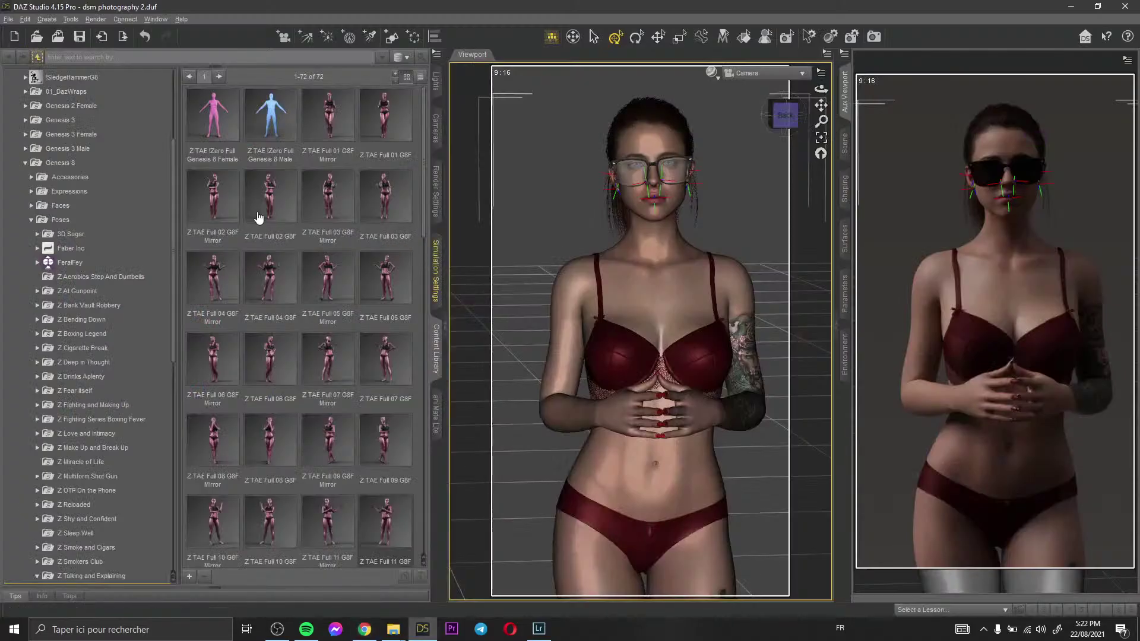
# Switch to DAZ Studio and display the Fantastic Lights presets of the Artistic Lighting Kit in the Light Presets folder
pyautogui.doubleClick(58, 174)
pyautogui.scroll(-3, 91, 148)
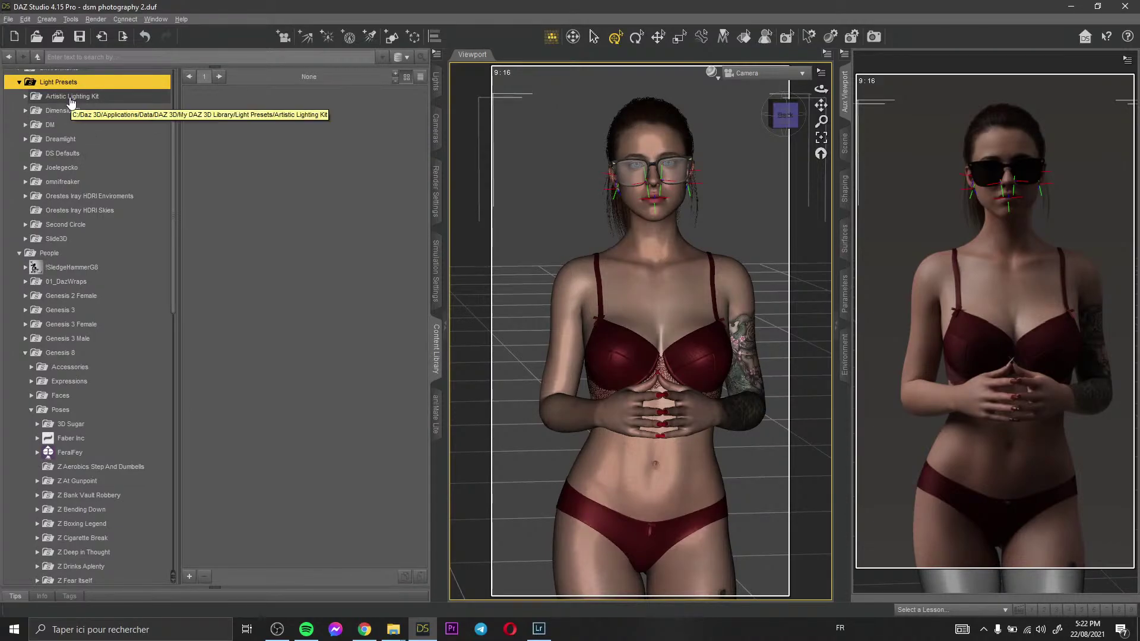
pyautogui.scroll(1, 71, 102)
pyautogui.scroll(2, 71, 102)
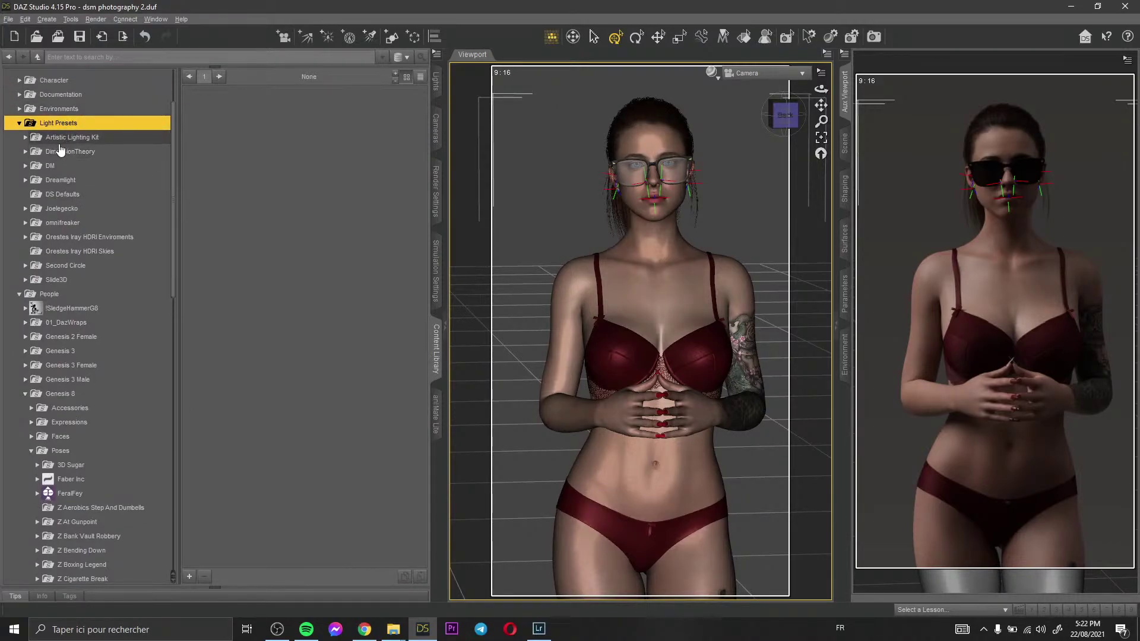
pyautogui.click(94, 143)
pyautogui.doubleClick(94, 142)
pyautogui.click(93, 151)
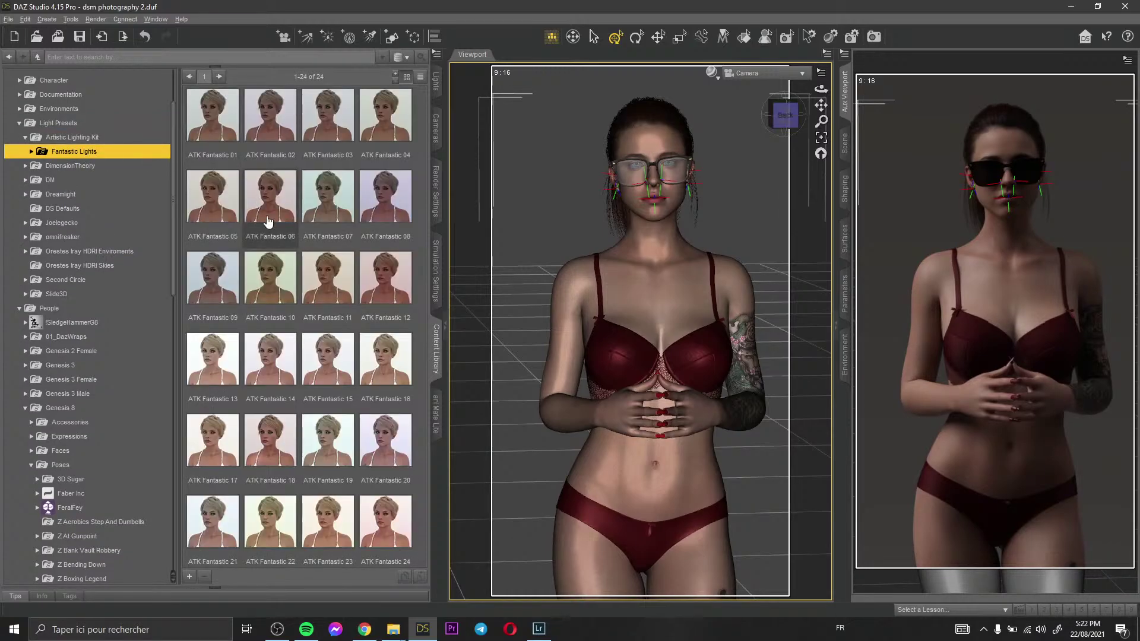
# Review the Environment Settings, Lights, Scenes and Tone Mapping folders of Fantastic Lights, and collapse the folder again
pyautogui.doubleClick(76, 153)
pyautogui.click(77, 180)
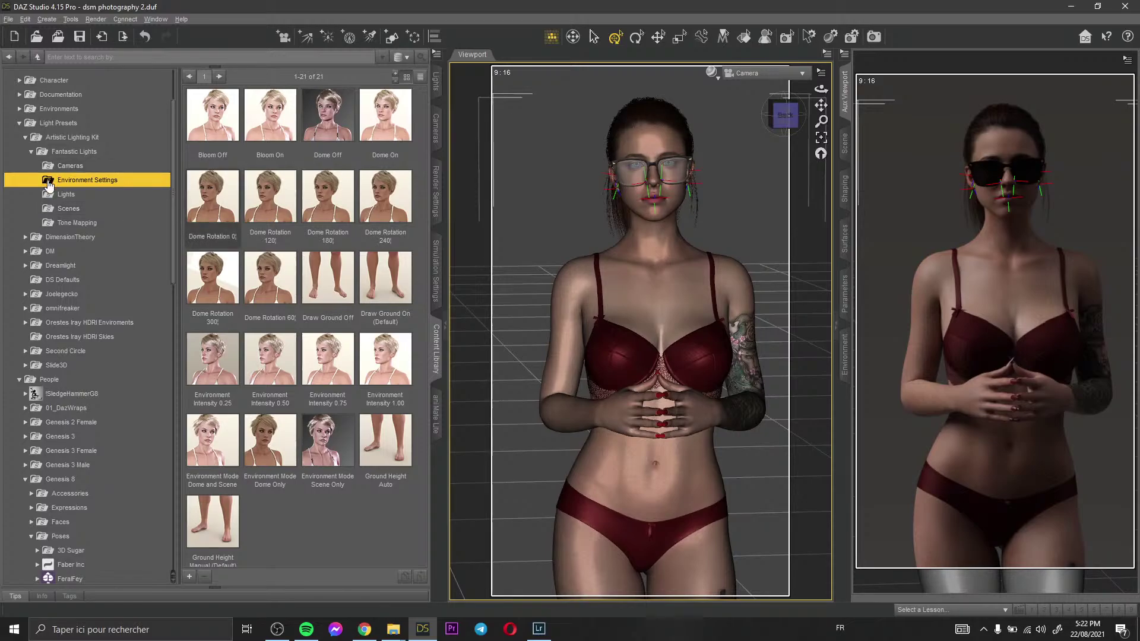
pyautogui.click(59, 195)
pyautogui.click(70, 209)
pyautogui.click(81, 224)
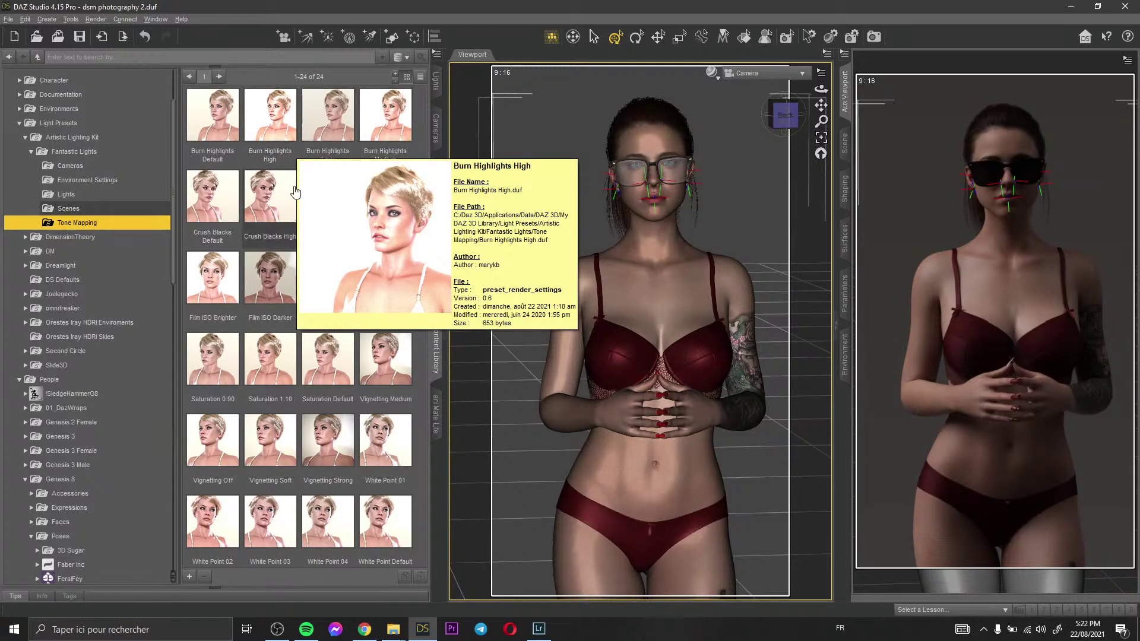
pyautogui.doubleClick(74, 151)
# Switch to Chrome and search the Daz 3D store for "light"
pyautogui.click(365, 634)
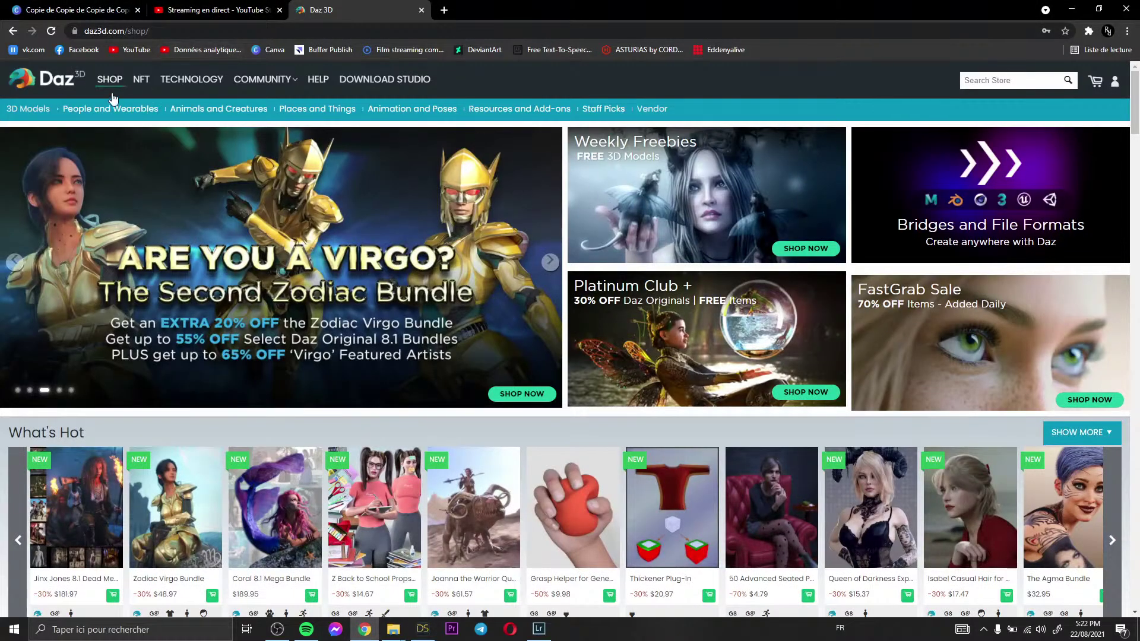
pyautogui.click(995, 80)
pyautogui.click(995, 80)
pyautogui.write('light')
pyautogui.press('Return')
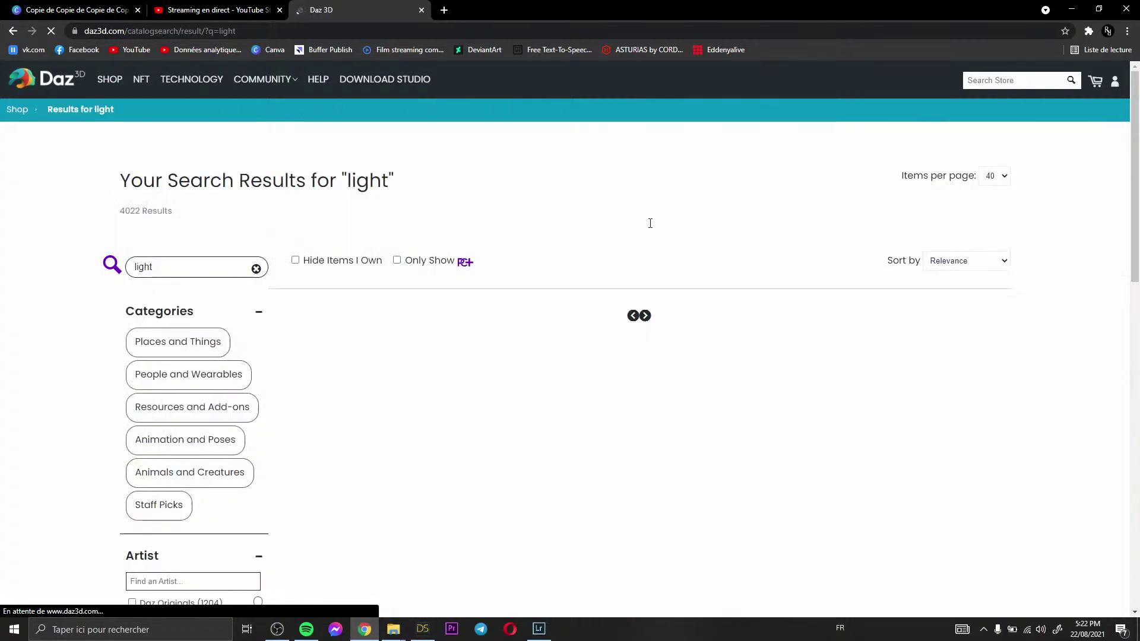
# Browse the lighting products and view the page of Killer Lighting - Part 2 Making a Scene with Scene Lights
pyautogui.scroll(-7, 616, 353)
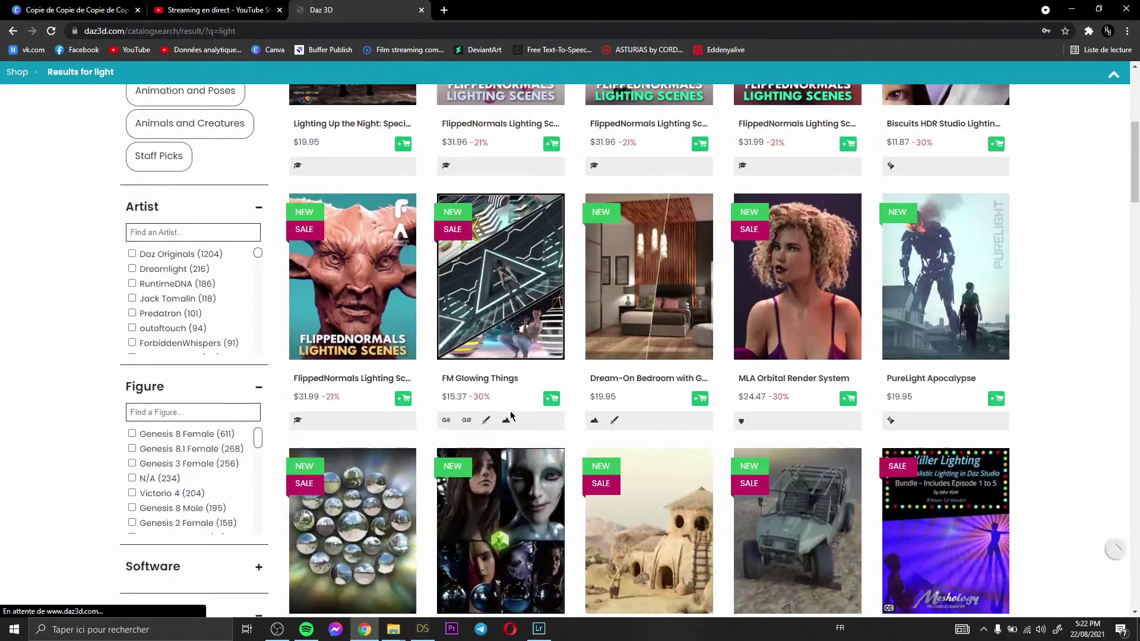
pyautogui.scroll(-4, 594, 362)
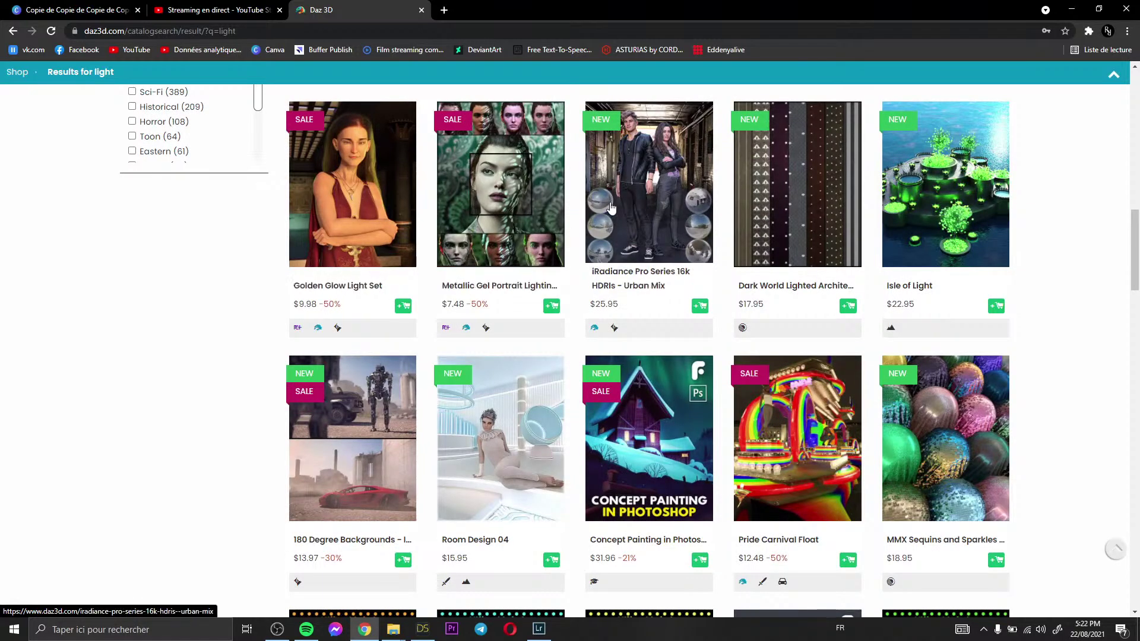
pyautogui.scroll(-8, 663, 316)
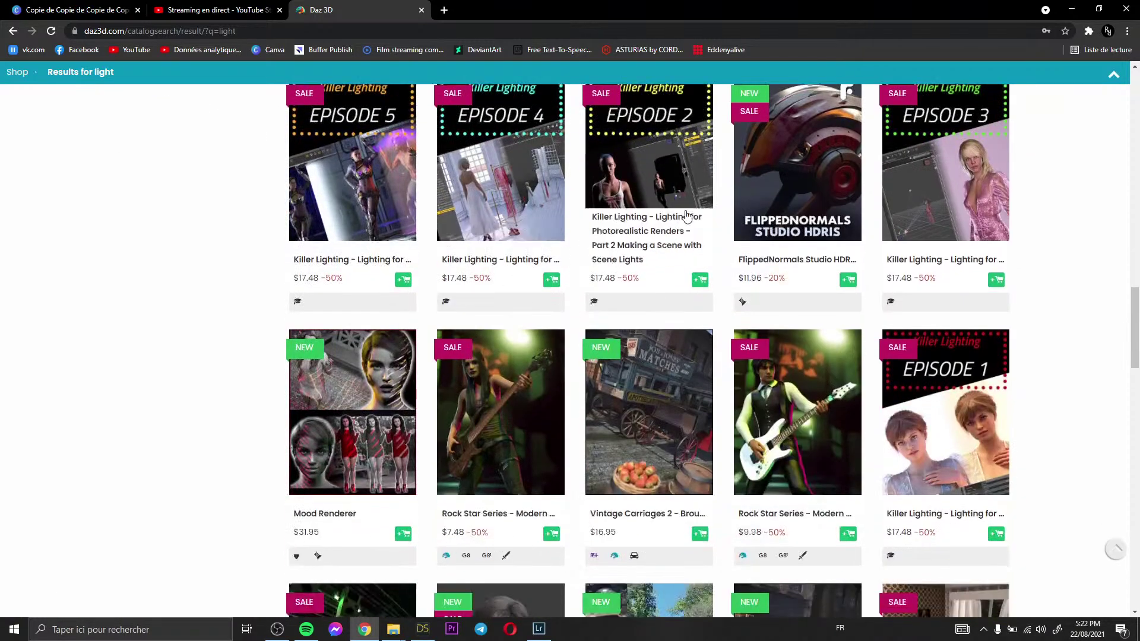
pyautogui.click(662, 178)
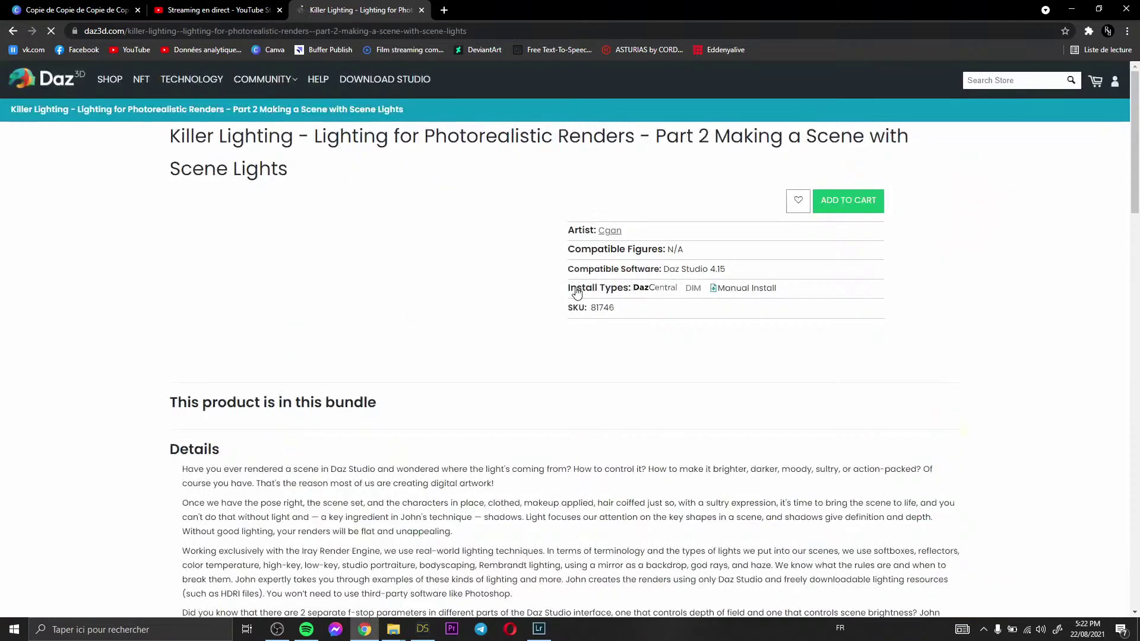
pyautogui.scroll(-2, 634, 281)
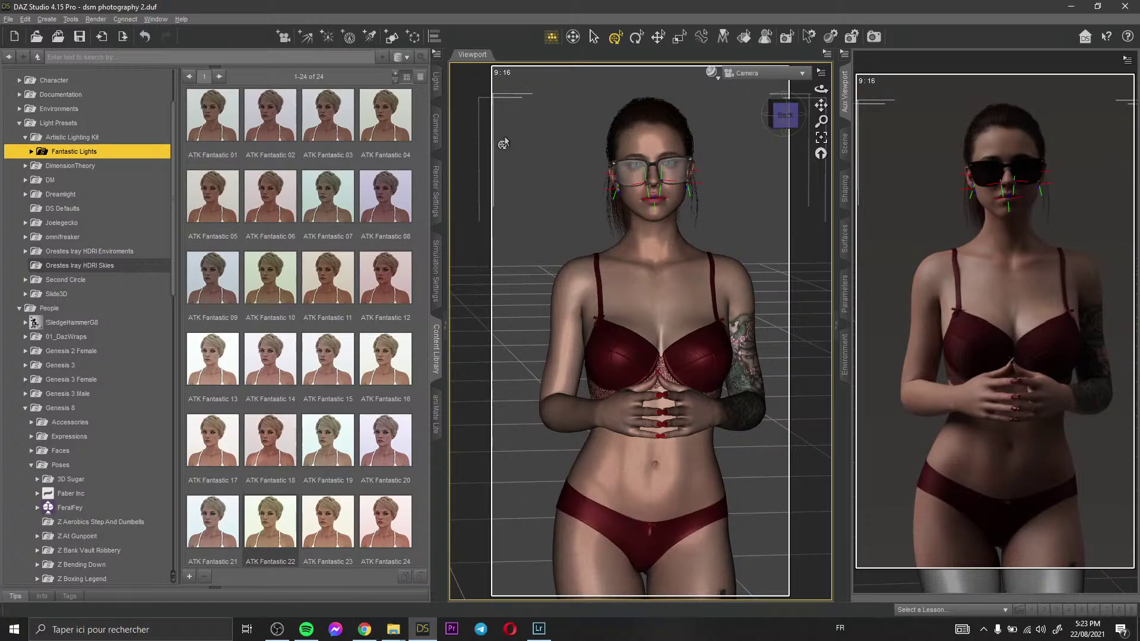
# Switch to DAZ Studio and set both the main and the auxiliary viewport to Perspective View, showing the figure from the front
pyautogui.scroll(2, 132, 218)
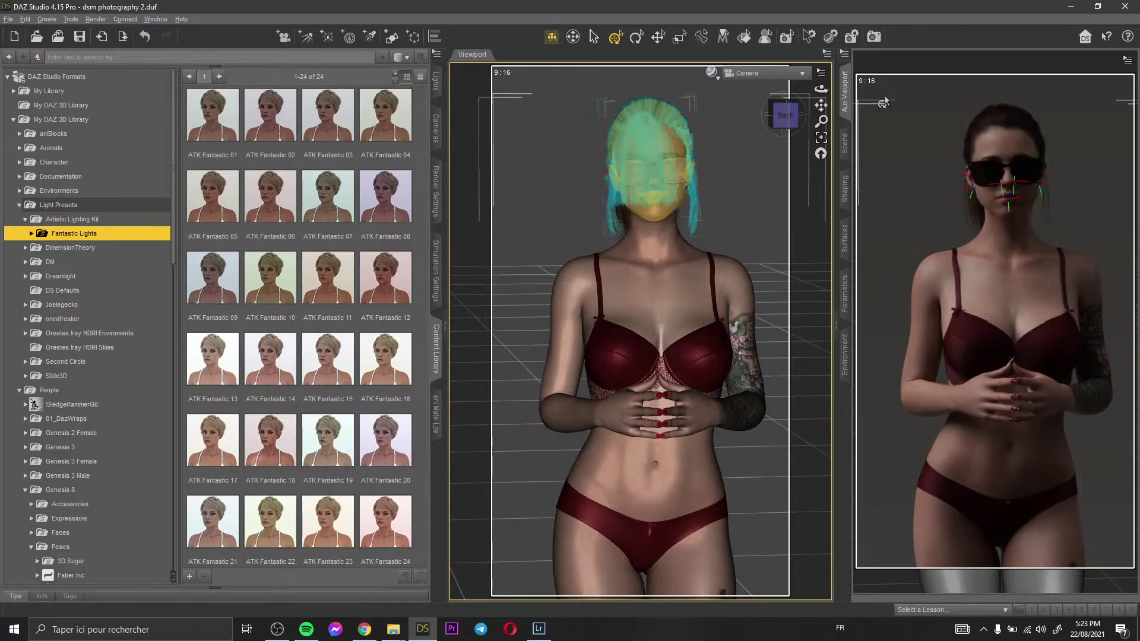
pyautogui.moveTo(820, 89)
pyautogui.mouseDown()
pyautogui.moveTo(796, 91)
pyautogui.moveTo(798, 69)
pyautogui.moveTo(809, 74)
pyautogui.moveTo(798, 73)
pyautogui.mouseUp()
pyautogui.click(798, 73)
pyautogui.click(772, 90)
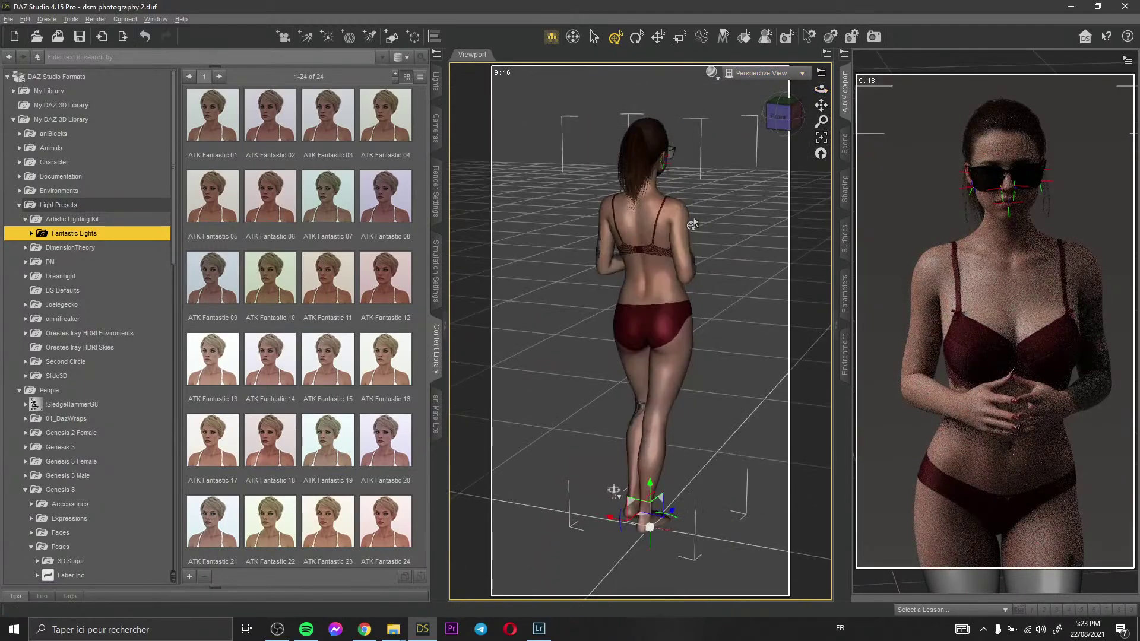
pyautogui.moveTo(821, 89); pyautogui.dragTo(790, 89)
pyautogui.click(1072, 60)
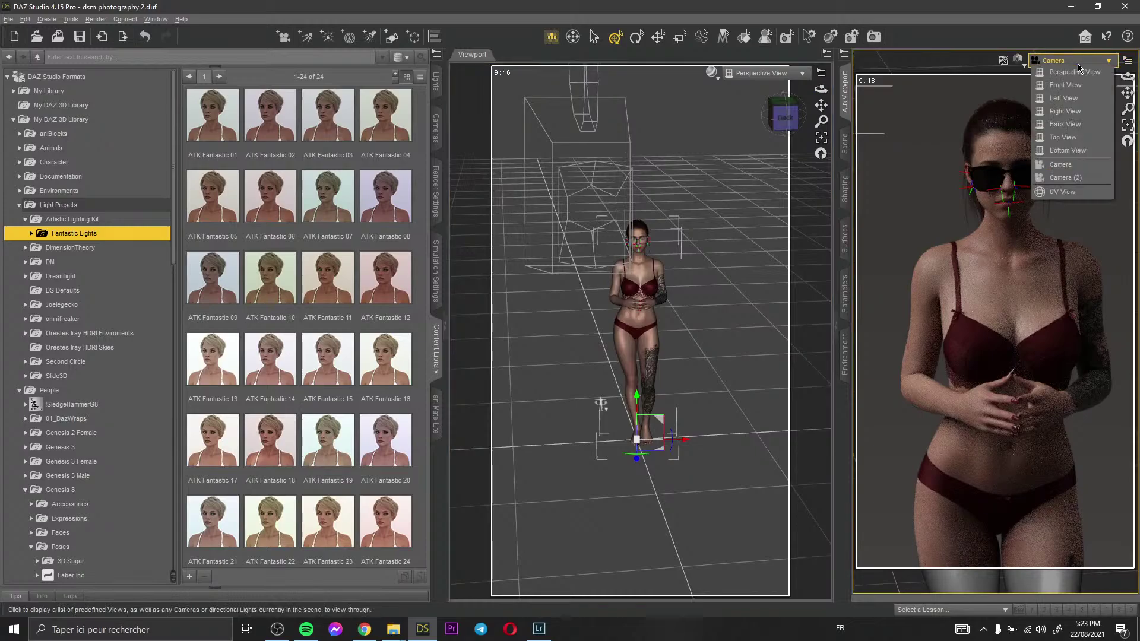
pyautogui.click(1079, 72)
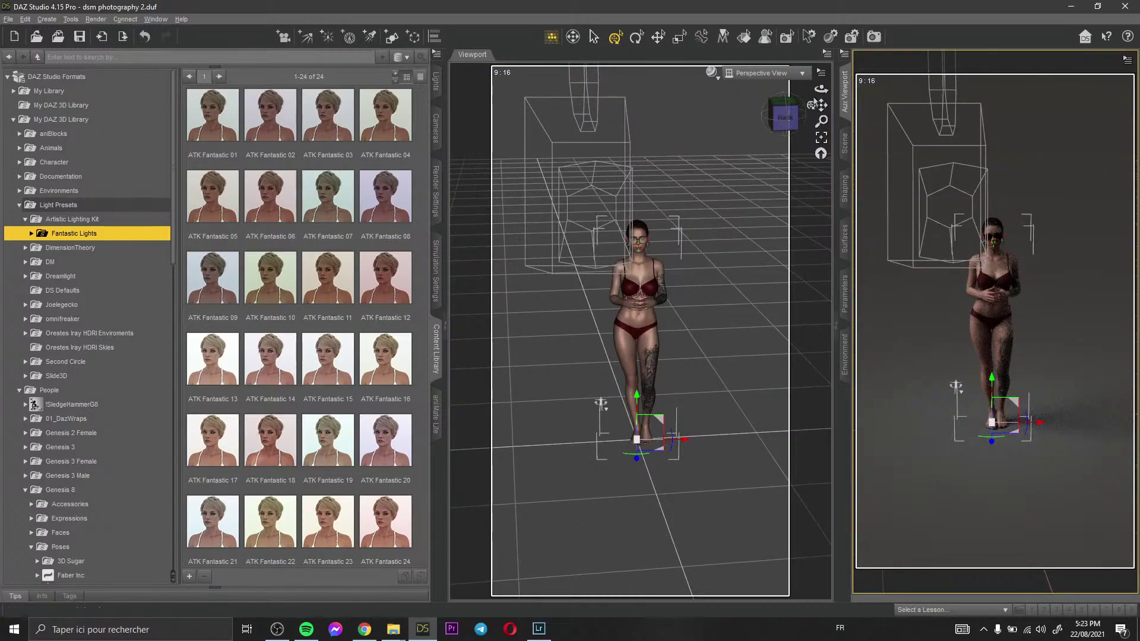
pyautogui.moveTo(821, 89); pyautogui.dragTo(805, 89)
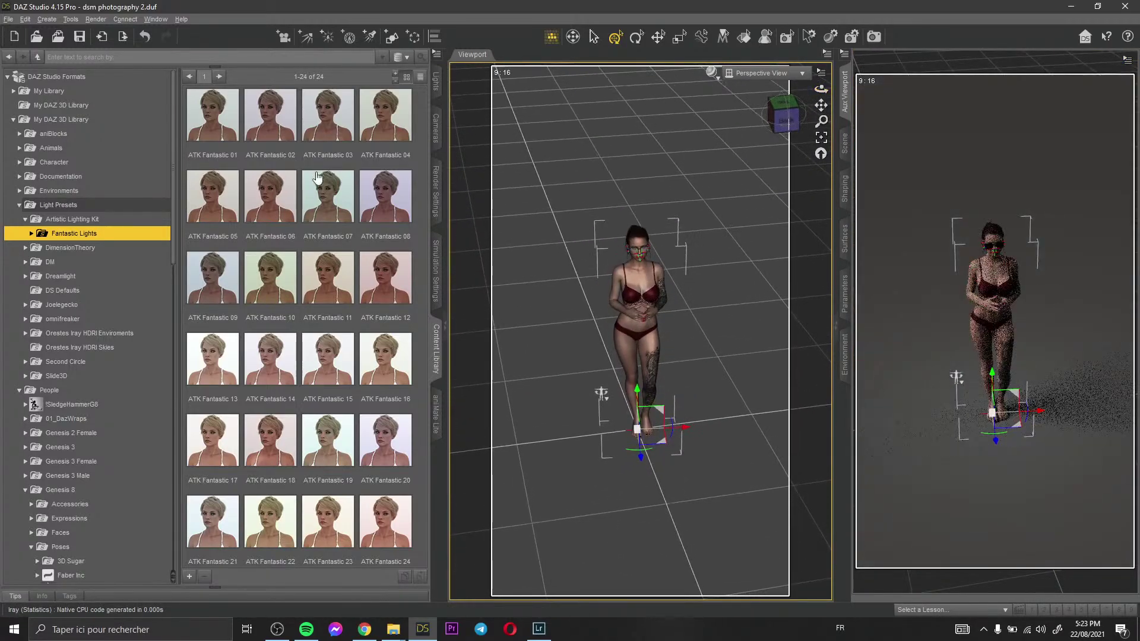
# Display the Light Presets and Artistic Lighting Kit folders in the Content Library and undo the last view rotation
pyautogui.click(65, 205)
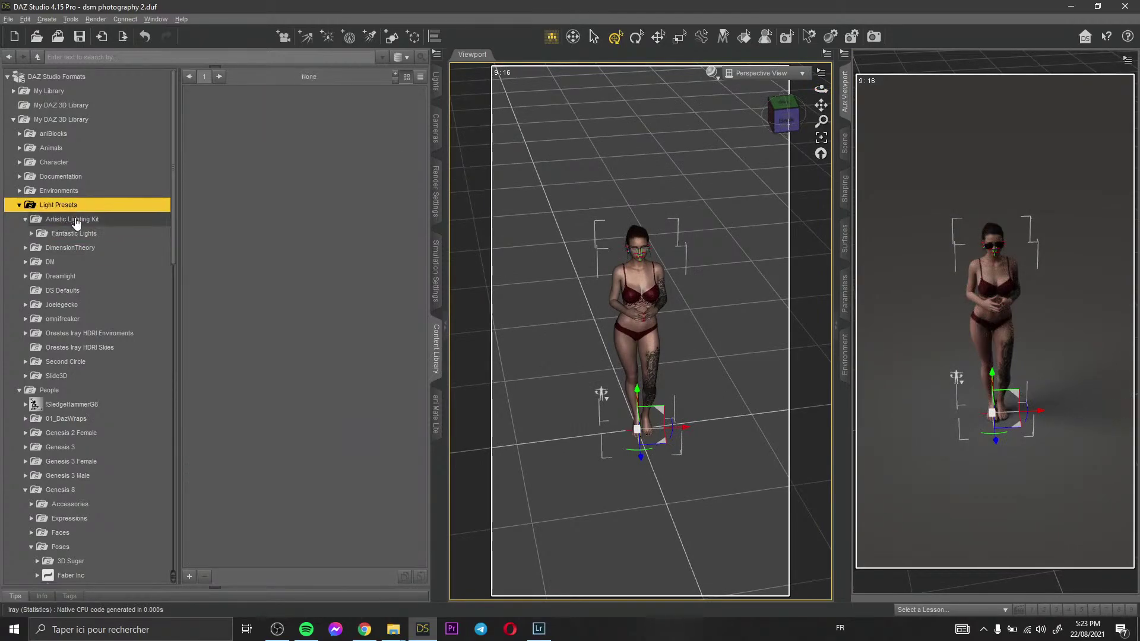
pyautogui.click(100, 220)
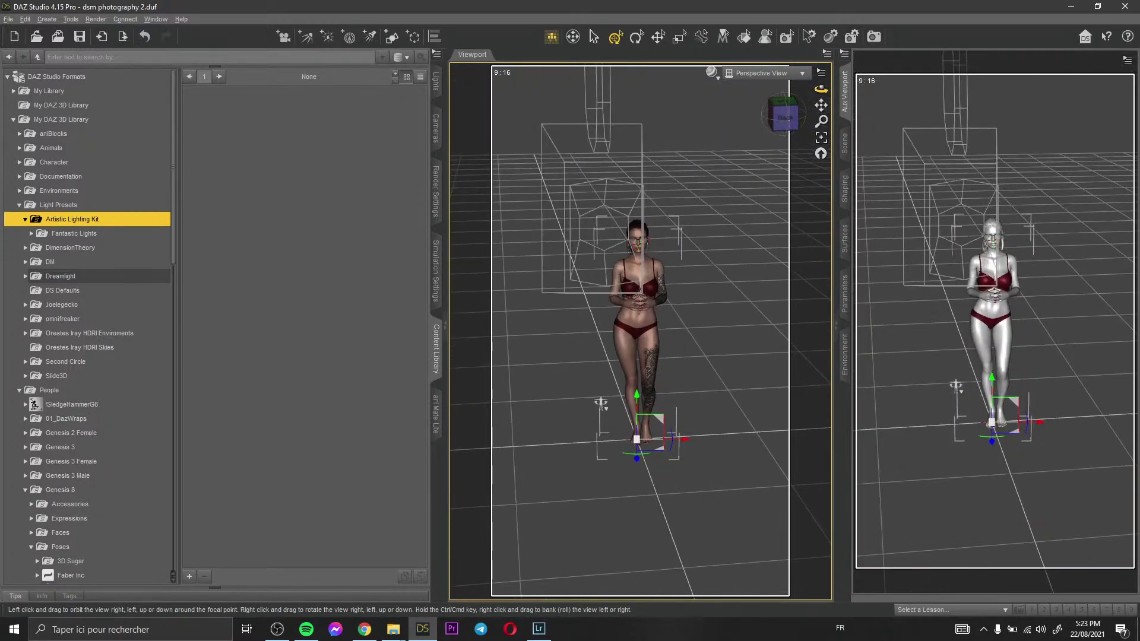
pyautogui.hotkey('ctrl', 'z')
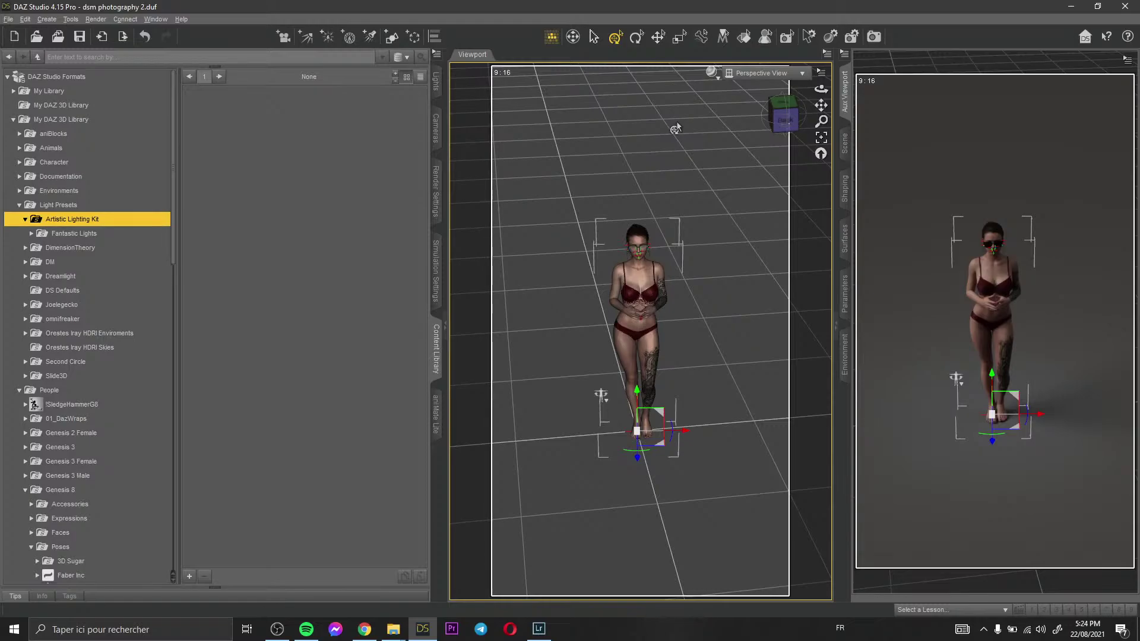
# Check the render settings, display the camera editor and deselect the figure in the scene
pyautogui.click(440, 132)
pyautogui.click(438, 188)
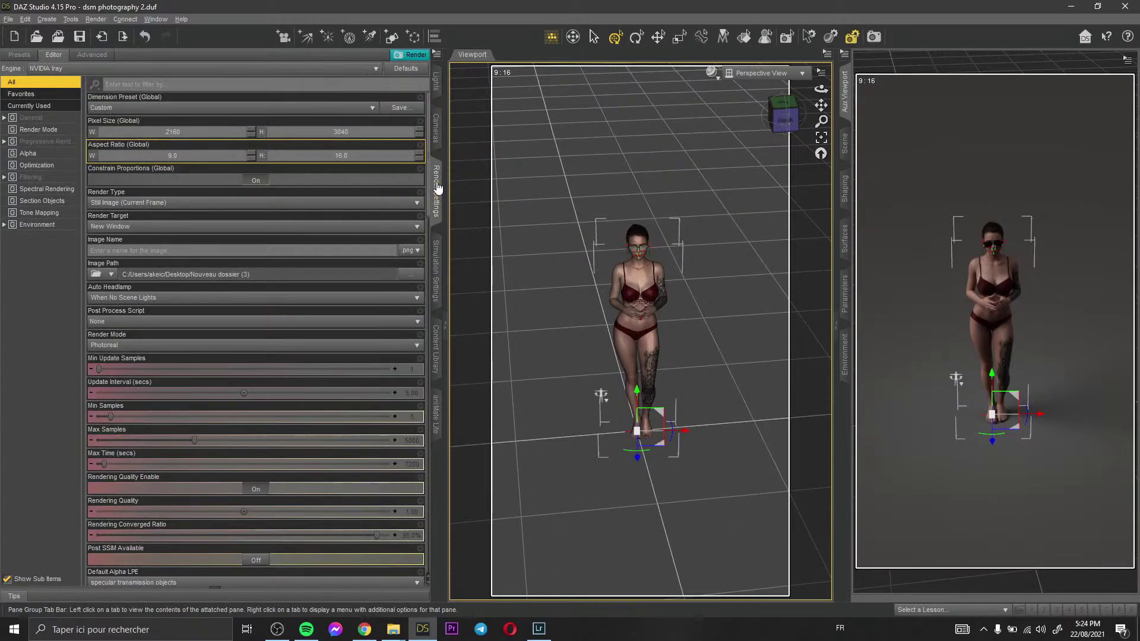
pyautogui.click(435, 138)
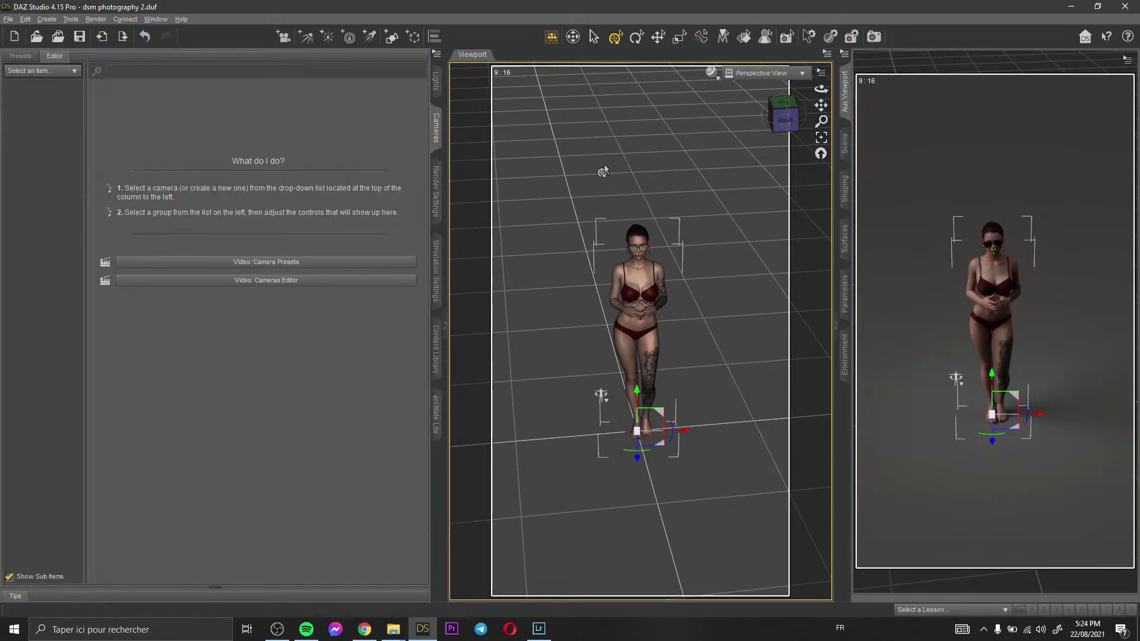
pyautogui.click(698, 145)
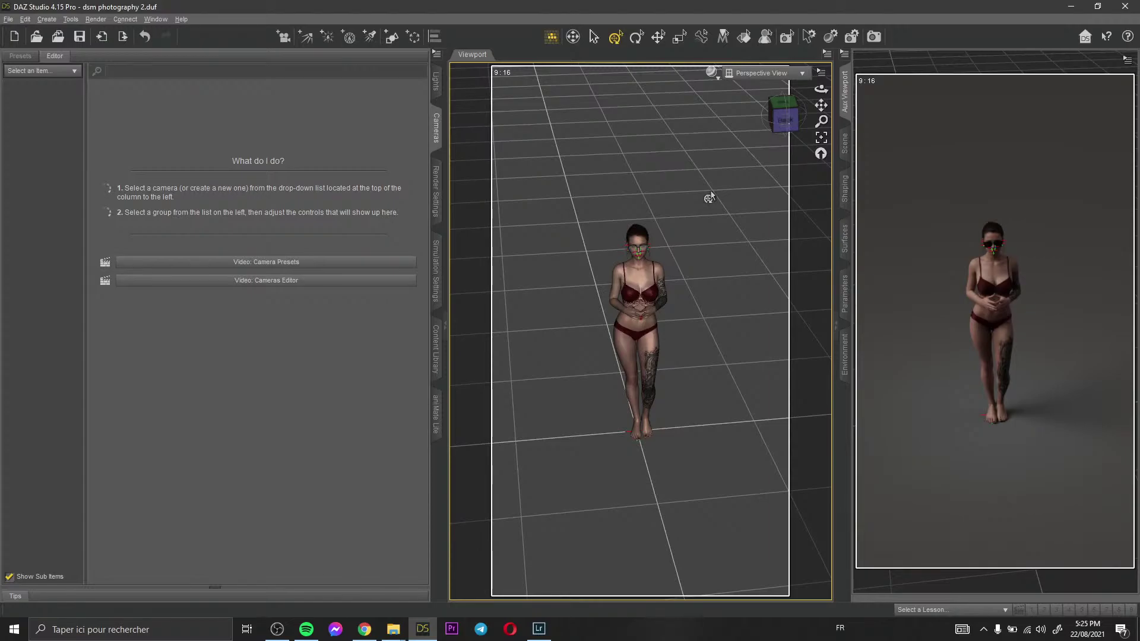
# Display the settings of the item Camera in the camera editor and switch its Perspective option off and back on
pyautogui.scroll(10, 709, 198)
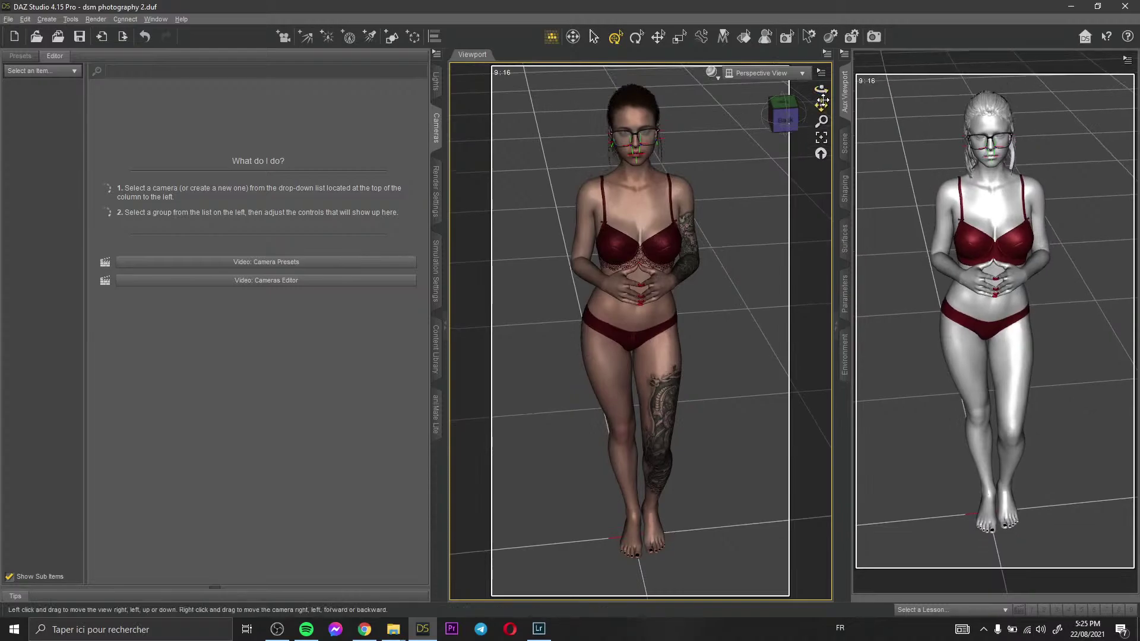
pyautogui.moveTo(821, 89)
pyautogui.mouseDown()
pyautogui.moveTo(821, 70)
pyautogui.moveTo(703, 221)
pyautogui.moveTo(820, 103)
pyautogui.mouseUp()
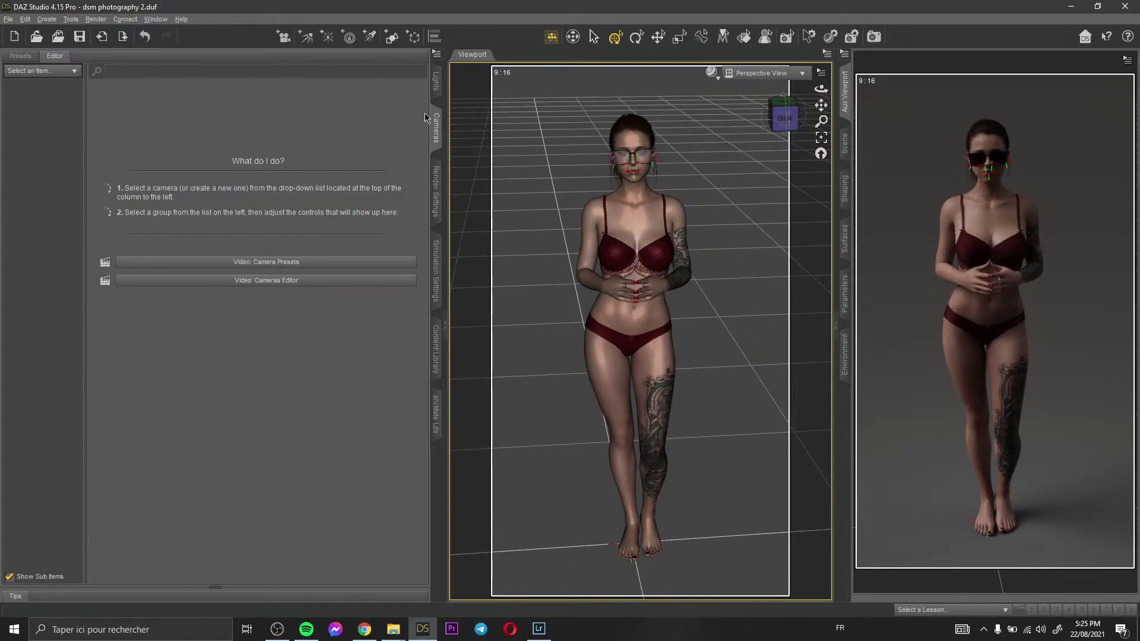
pyautogui.click(32, 71)
pyautogui.click(32, 87)
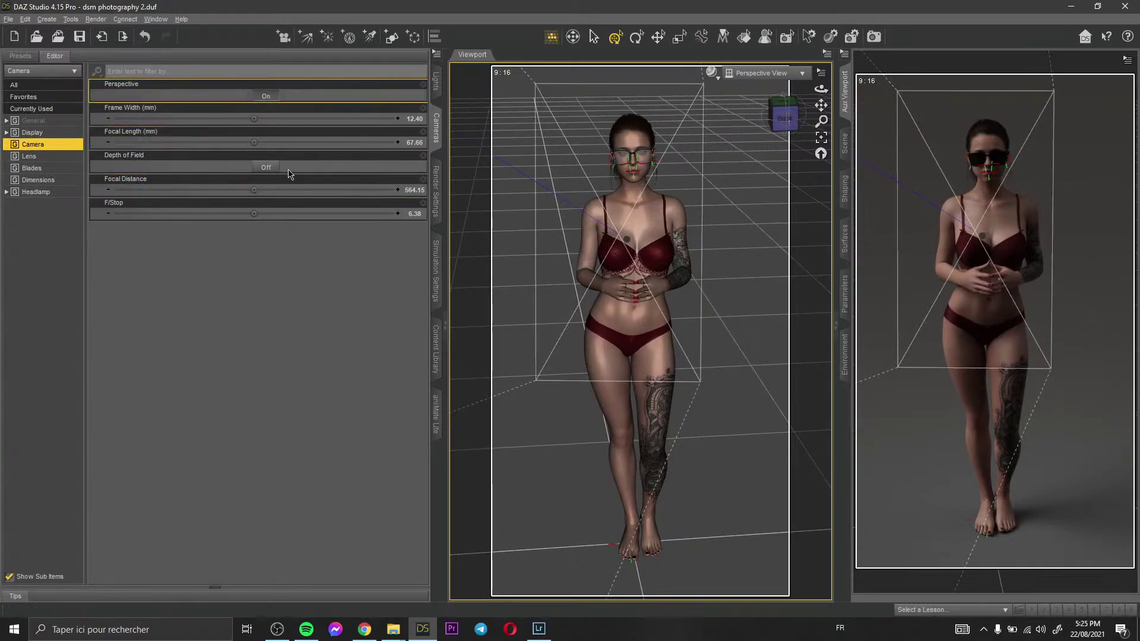
pyautogui.click(265, 97)
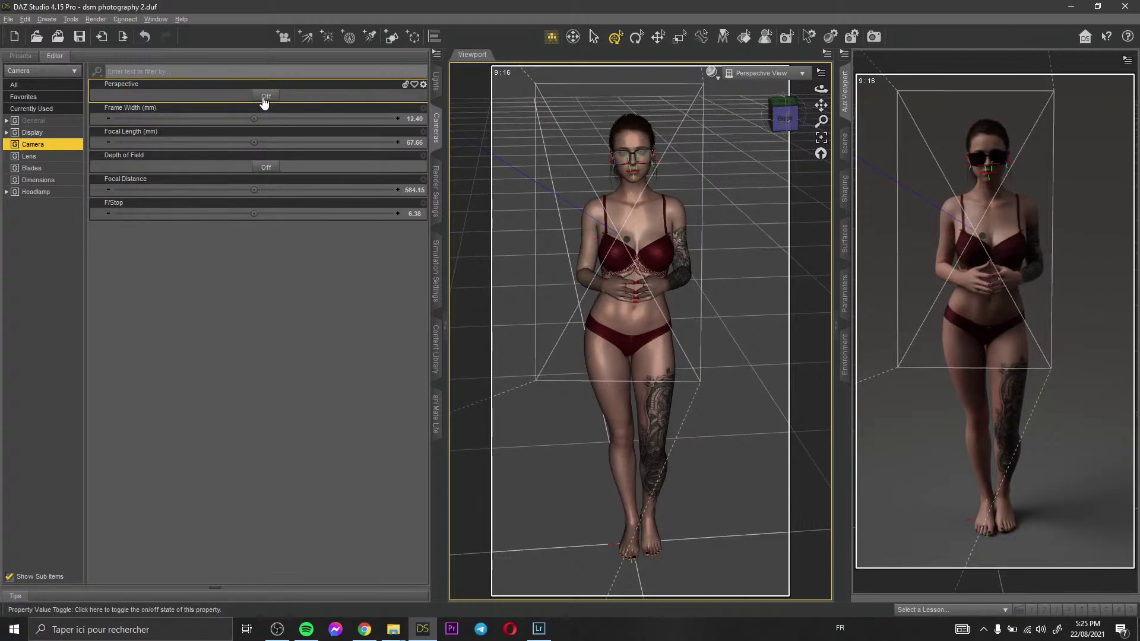
pyautogui.click(265, 98)
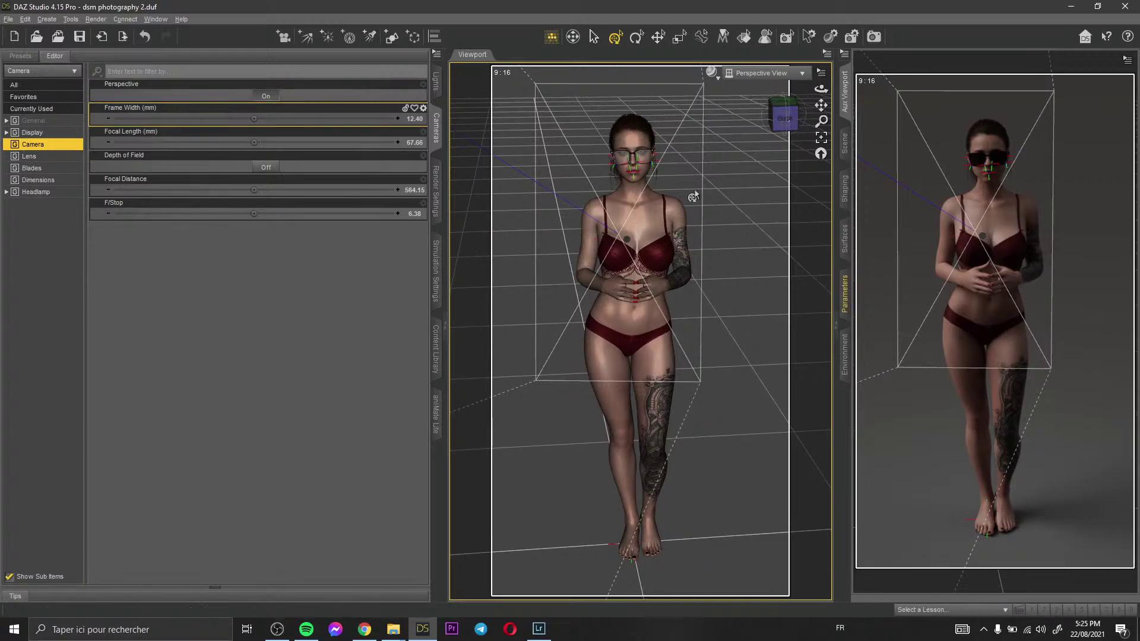
# Set the render's Dimension Preset to Ultra HD [UHD] (16:9, 3840 x 2160)
pyautogui.click(96, 19)
pyautogui.click(105, 47)
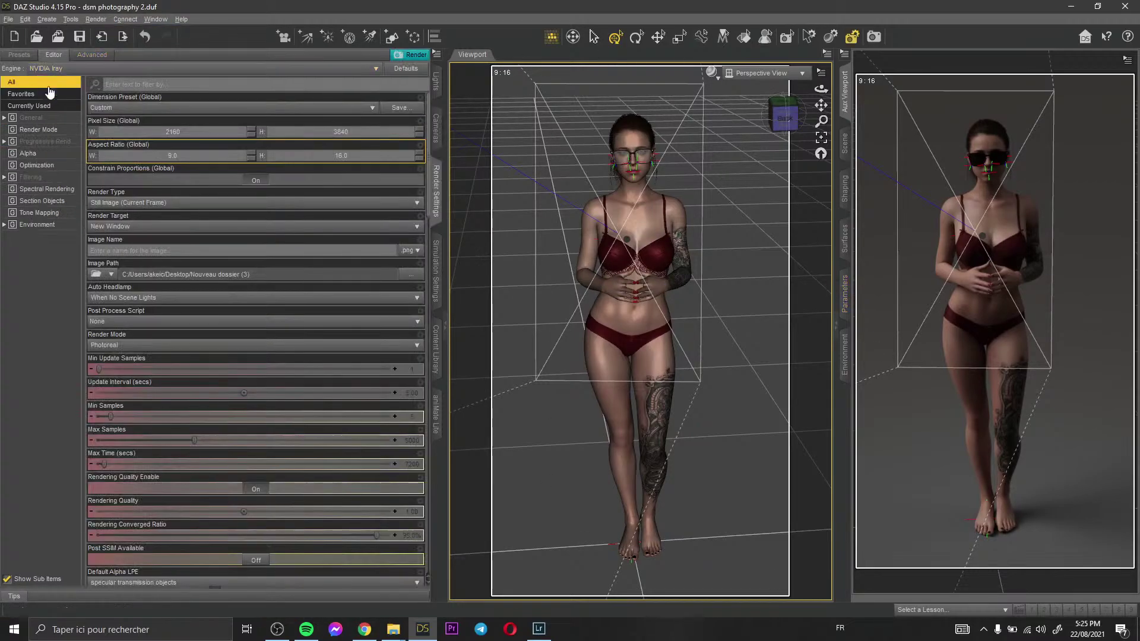
pyautogui.click(148, 109)
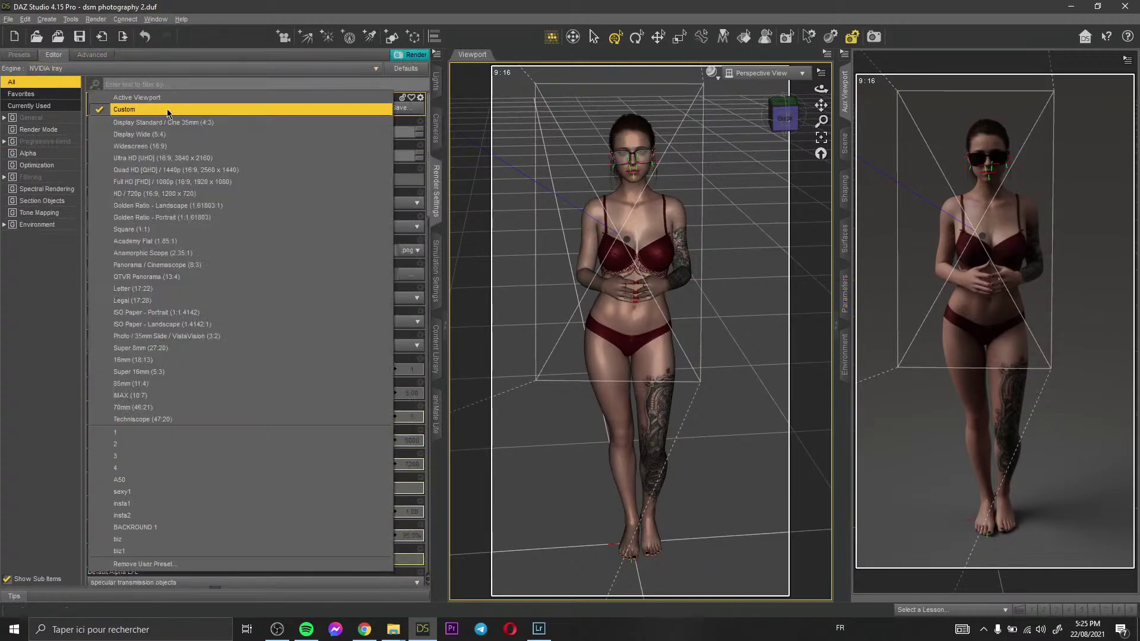
pyautogui.click(205, 158)
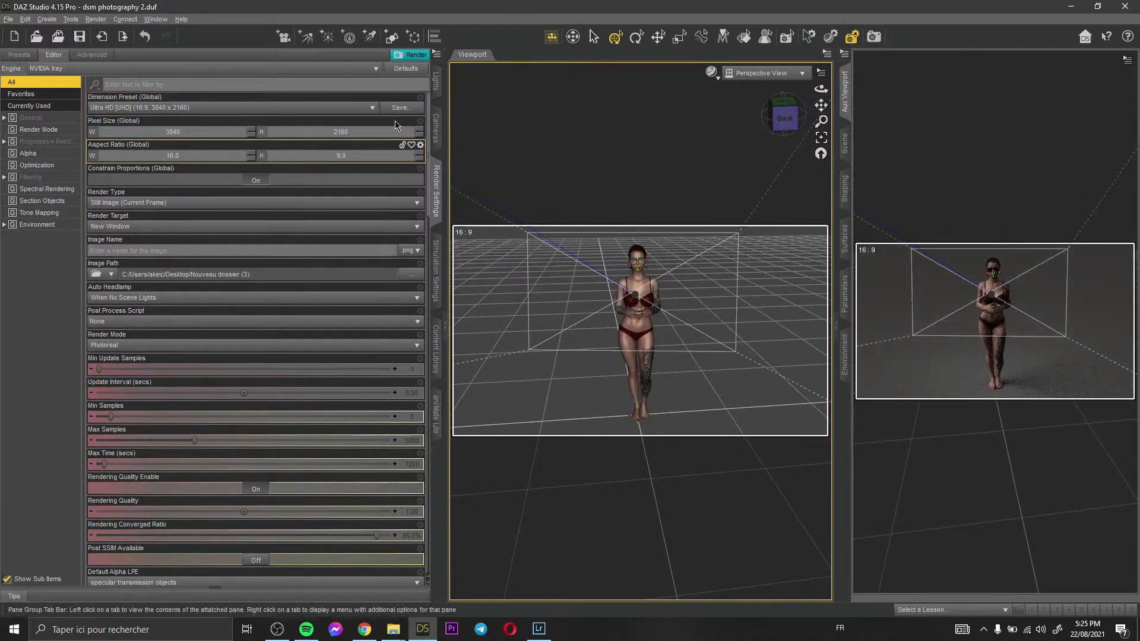
# In the camera editor, switch Perspective off and back on, and toggle Depth of Field on and off
pyautogui.click(435, 128)
pyautogui.click(266, 97)
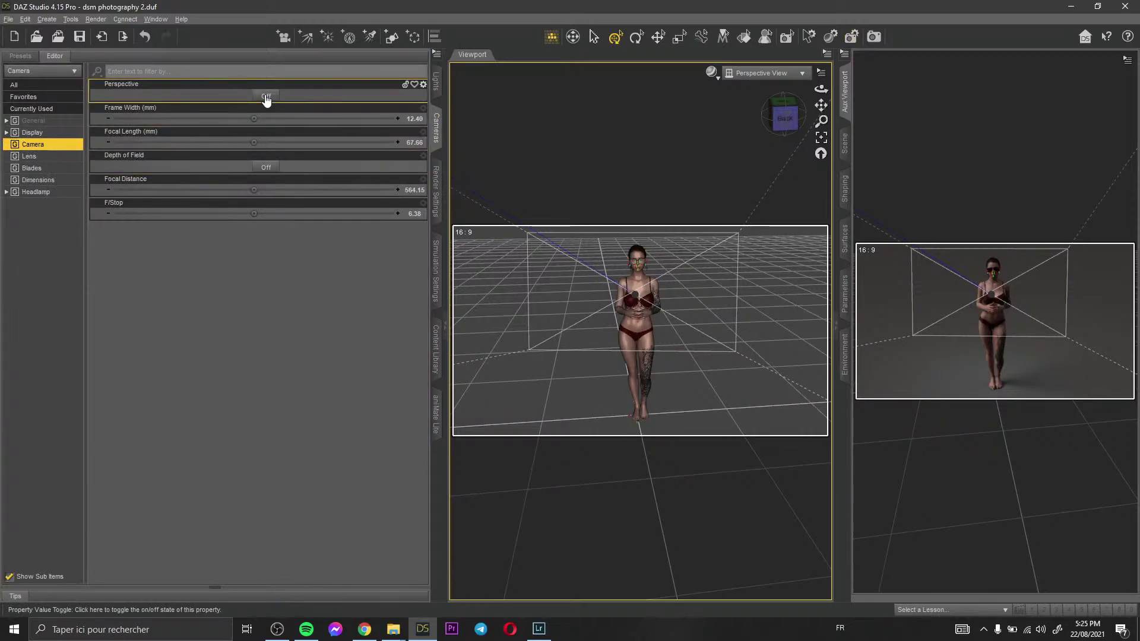
pyautogui.click(266, 96)
pyautogui.click(266, 167)
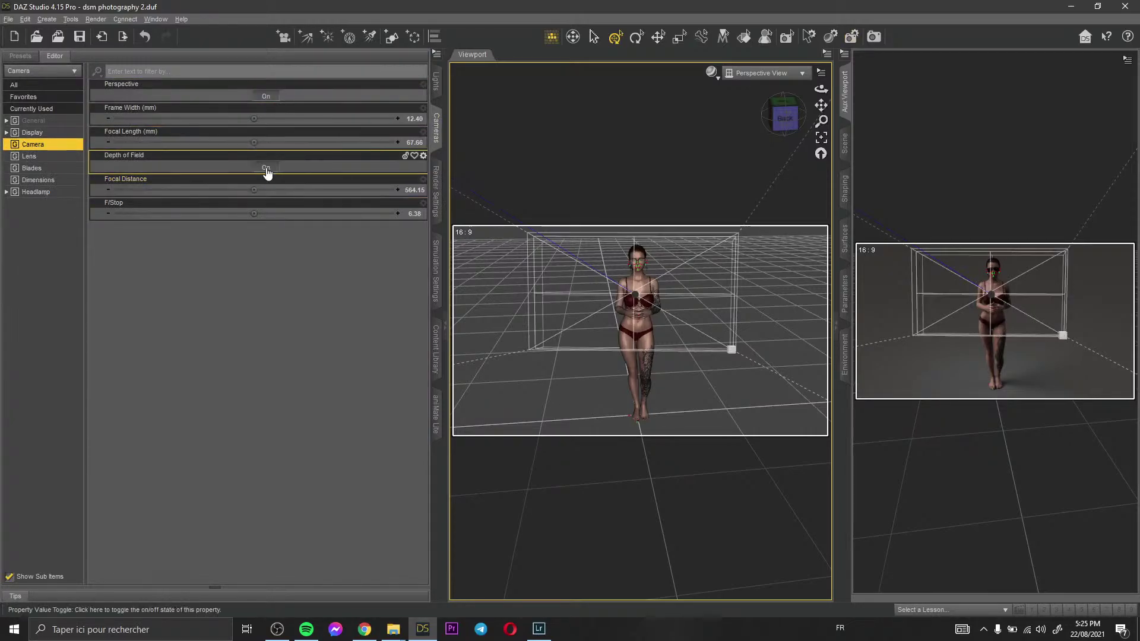
pyautogui.click(266, 167)
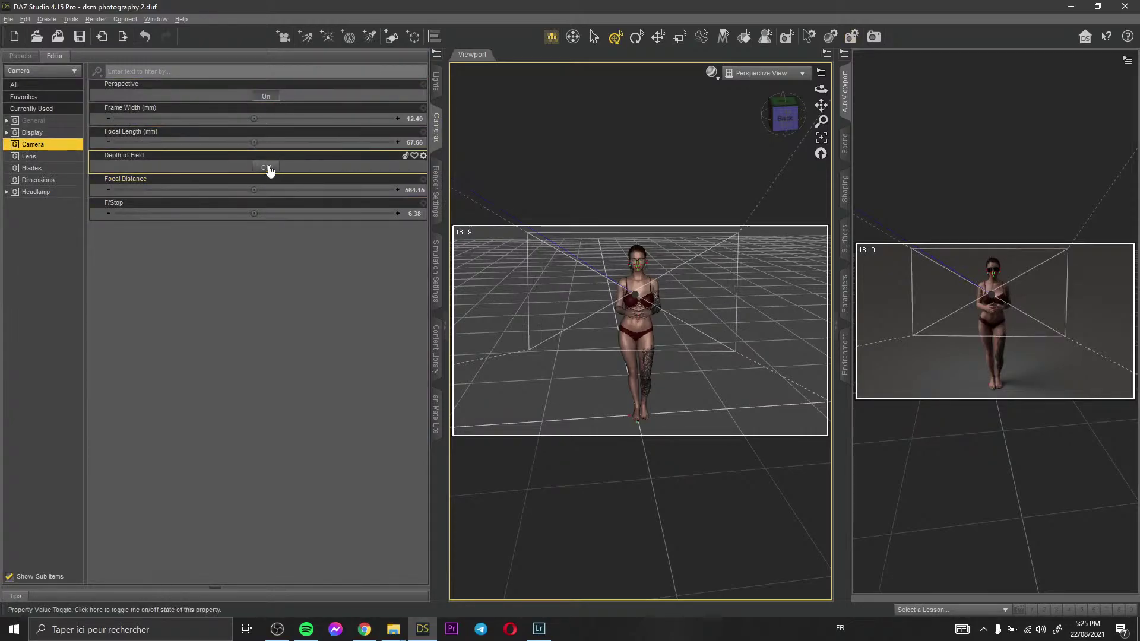
# Show the scene through Camera in both the main viewport and the Aux Viewport
pyautogui.click(763, 74)
pyautogui.click(745, 178)
pyautogui.click(1086, 60)
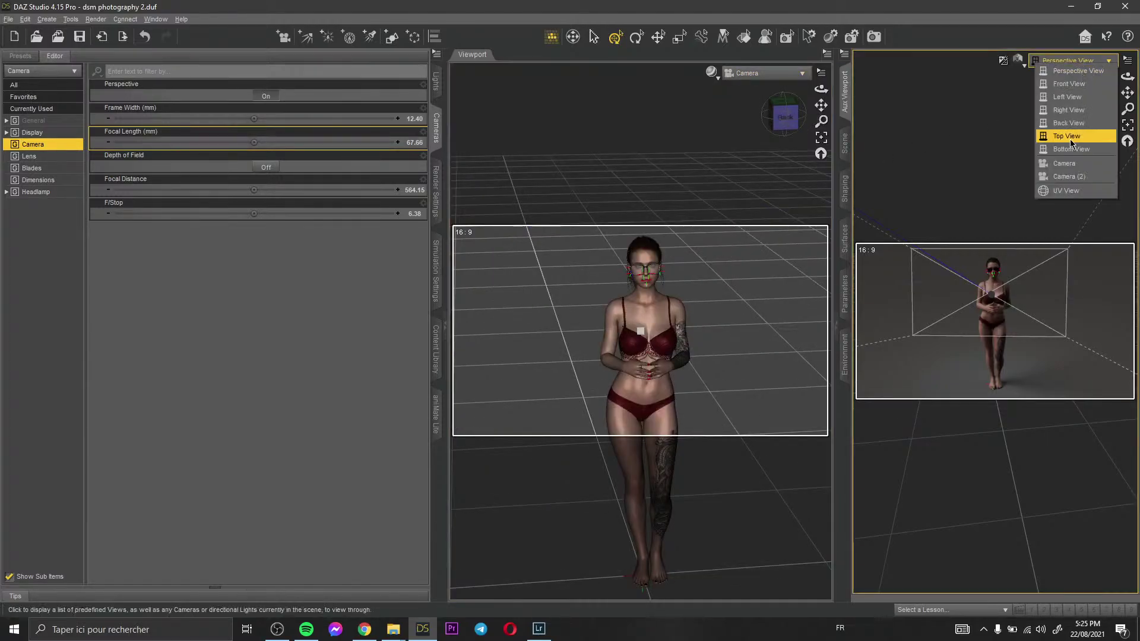
pyautogui.click(1038, 171)
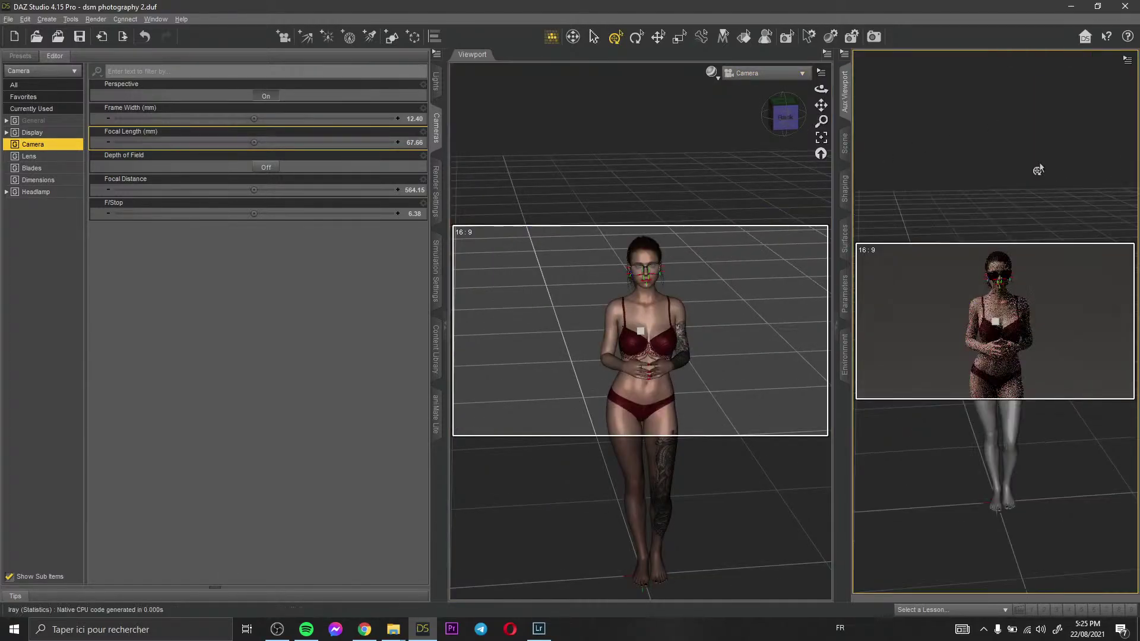
# Set the render's Dimension Preset to the user preset biz1 (9:16, 2160 x 3840)
pyautogui.click(96, 19)
pyautogui.click(119, 45)
pyautogui.click(178, 108)
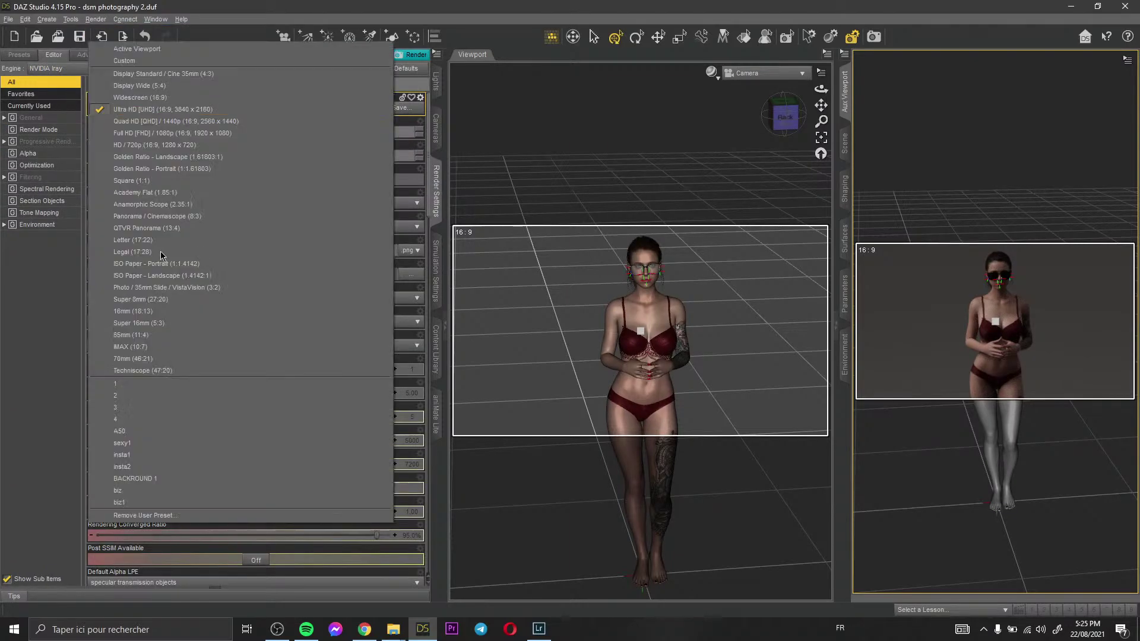
pyautogui.click(119, 504)
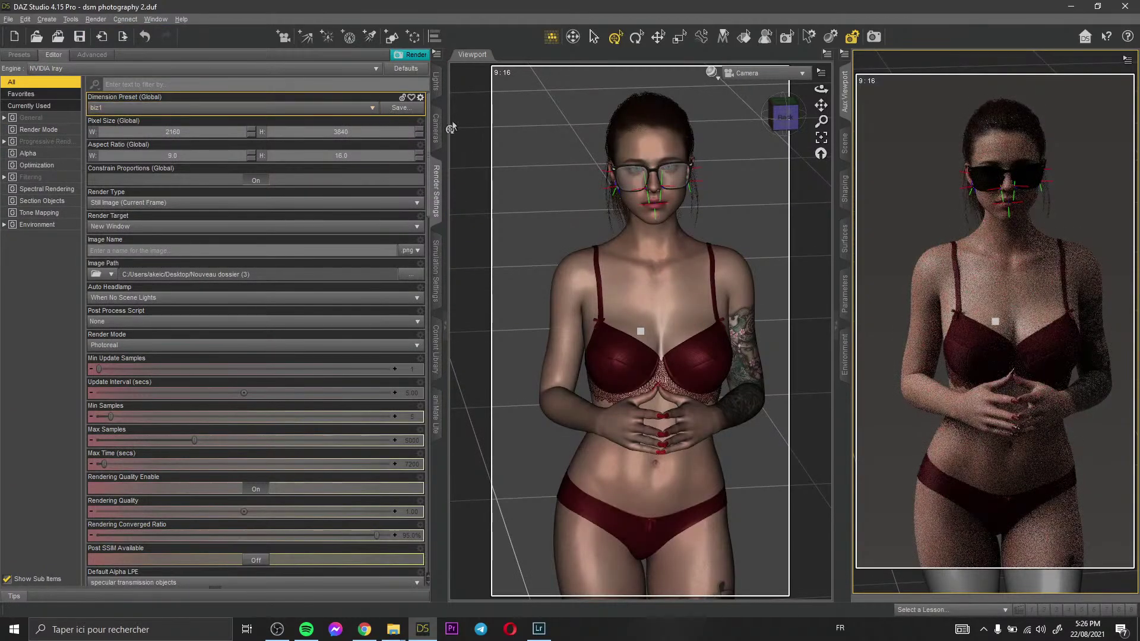
# Switch the camera's Perspective option off and on several times to compare how it frames the figure, leaving it on
pyautogui.click(436, 128)
pyautogui.click(265, 96)
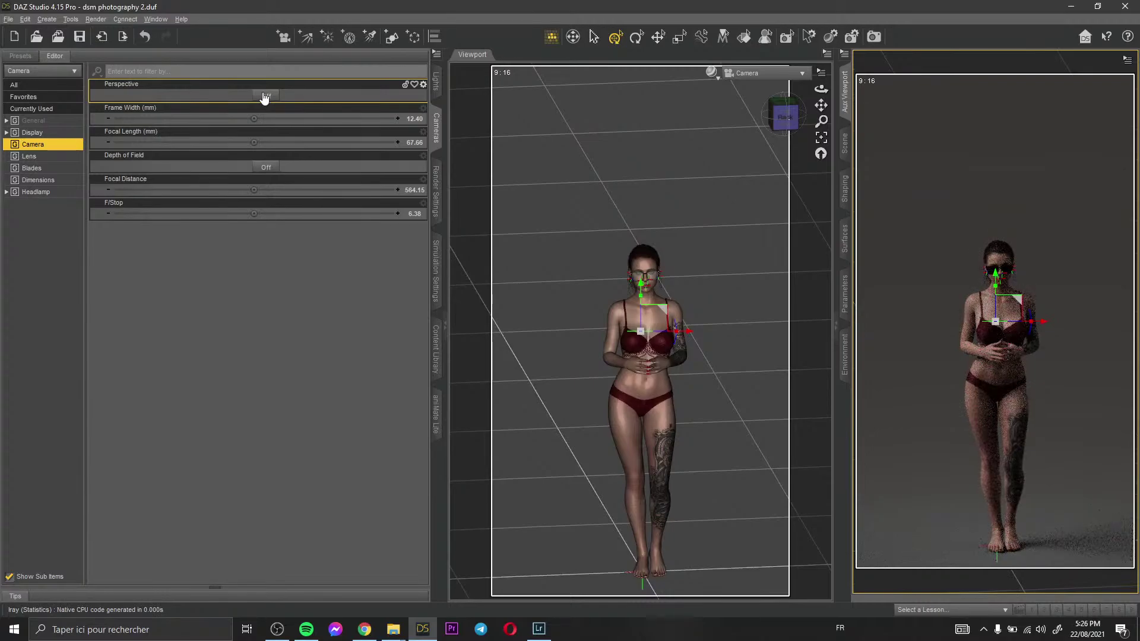
pyautogui.click(265, 96)
pyautogui.click(264, 96)
pyautogui.click(265, 96)
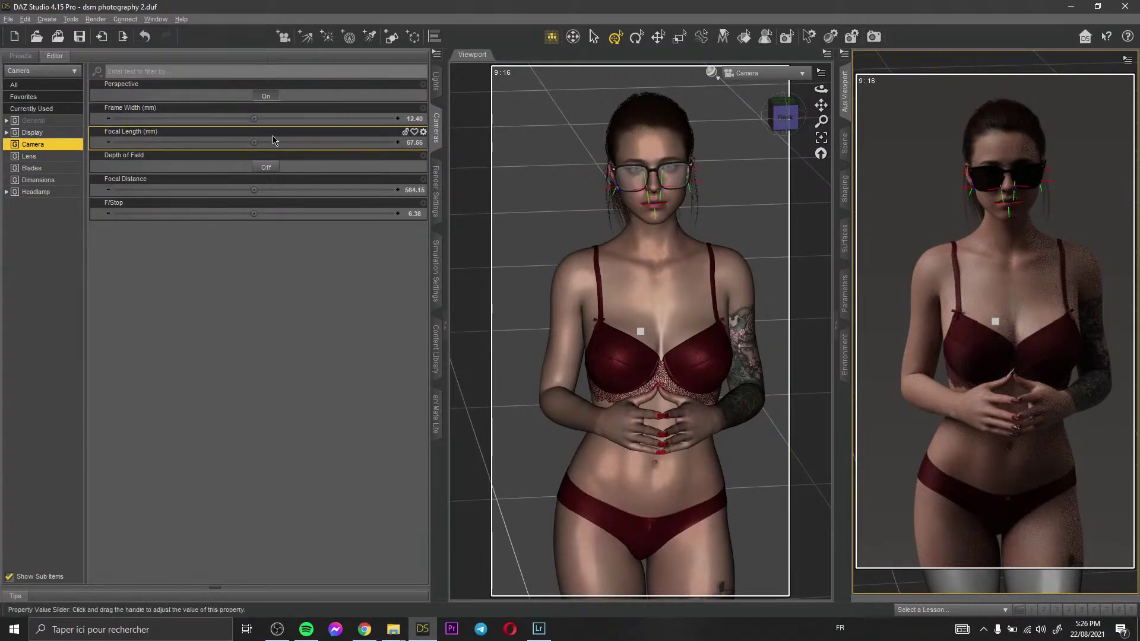
pyautogui.click(273, 102)
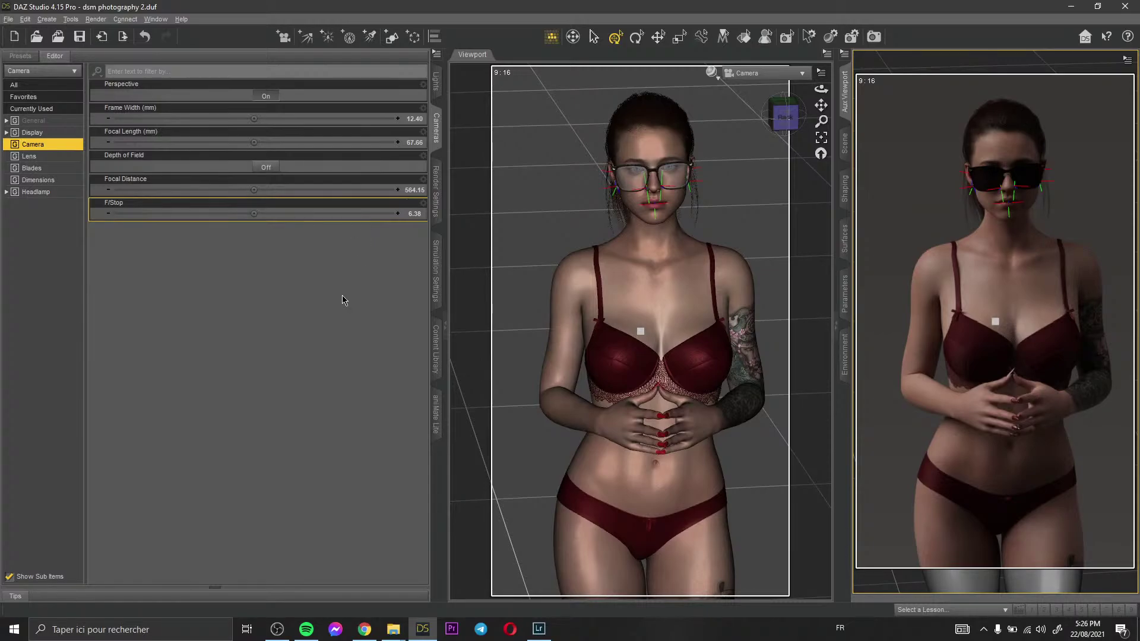
pyautogui.click(265, 99)
pyautogui.click(266, 98)
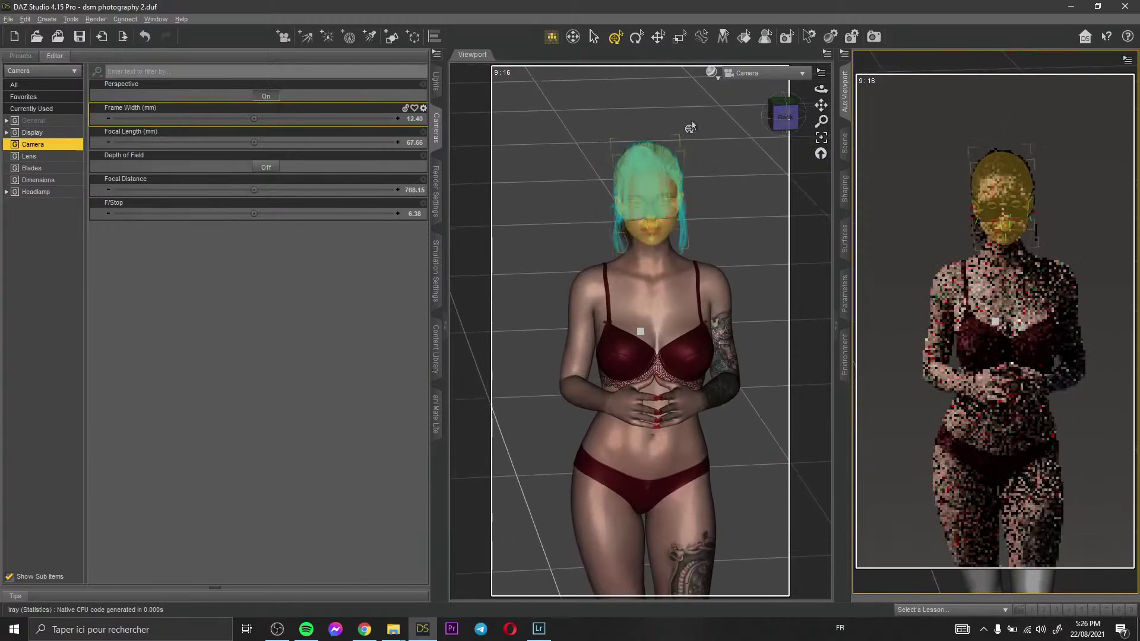
# Show the main viewport in Perspective View and orbit it to a lower angle on the full figure
pyautogui.click(736, 74)
pyautogui.click(735, 88)
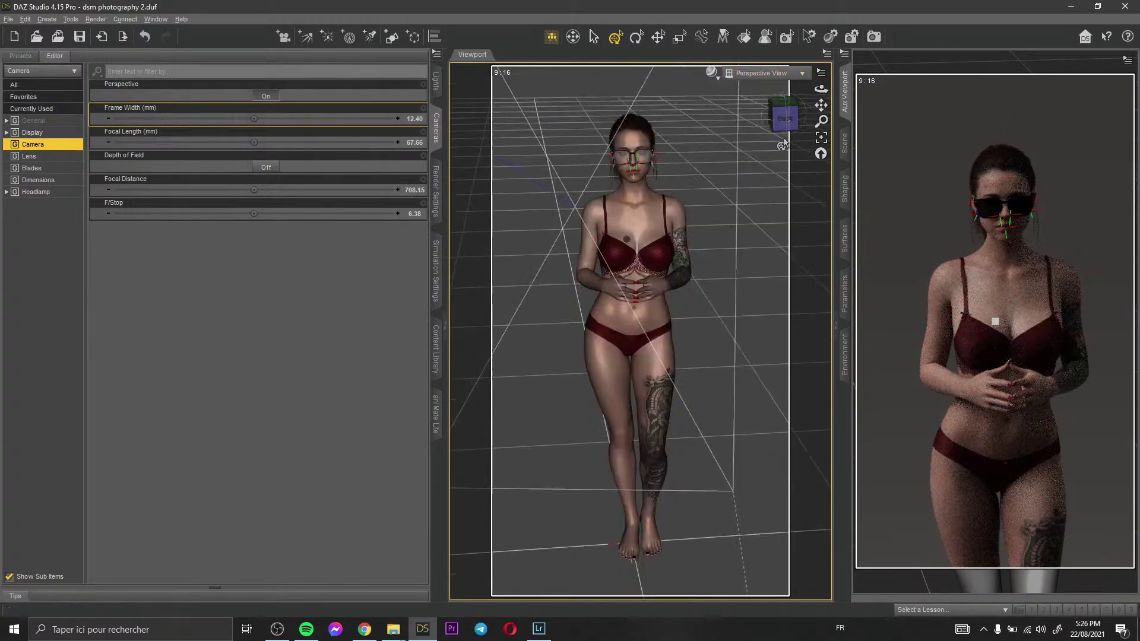
pyautogui.moveTo(821, 90)
pyautogui.mouseDown()
pyautogui.moveTo(754, 91)
pyautogui.moveTo(804, 95)
pyautogui.mouseUp()
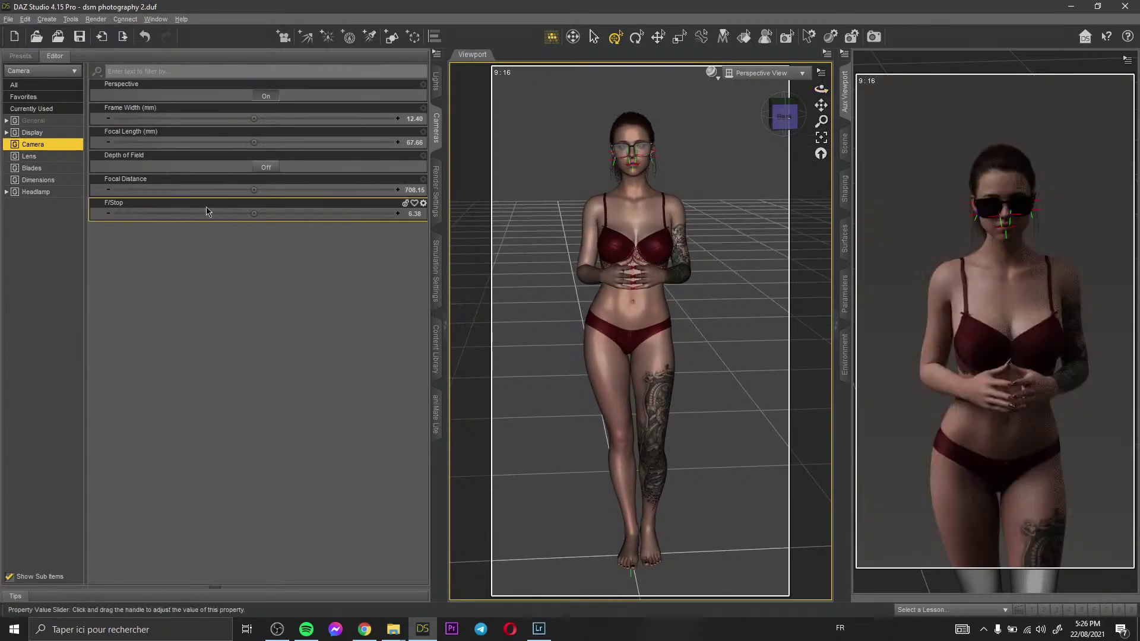
# Return the main viewport to Camera, pull the camera back to a focal distance of 804.15 and orbit it to a lower front angle
pyautogui.click(1076, 72)
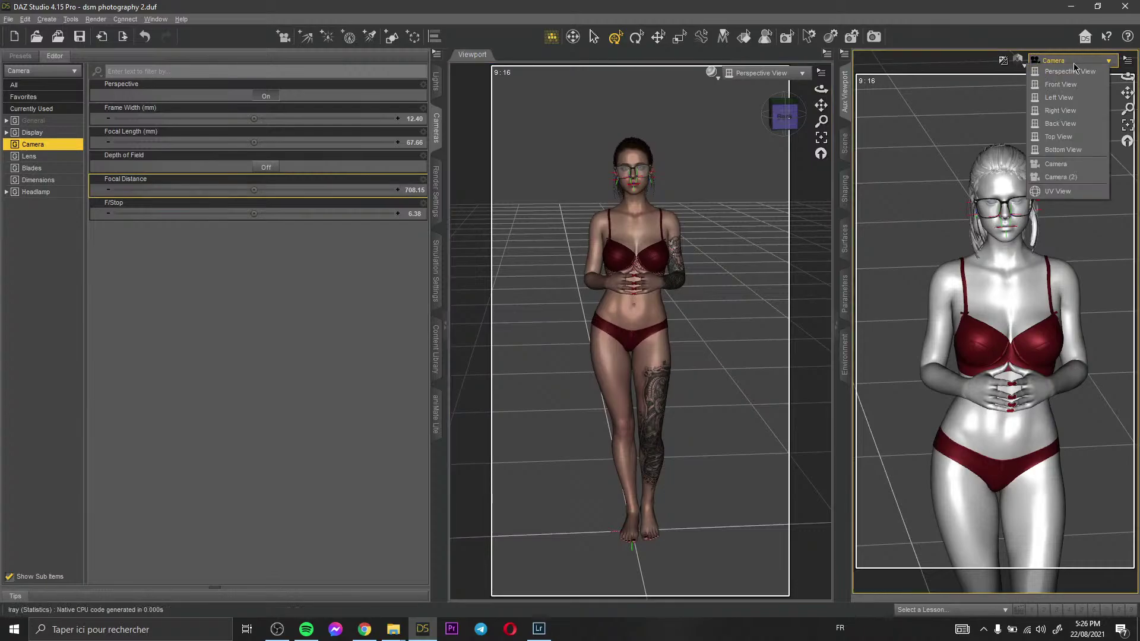
pyautogui.click(1068, 155)
pyautogui.click(755, 73)
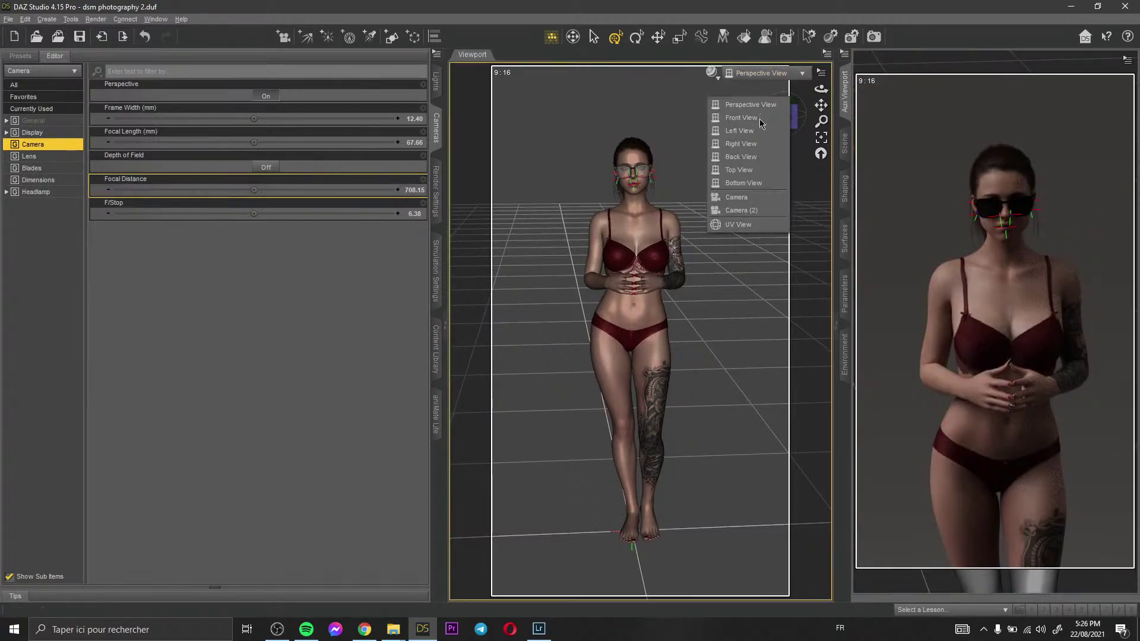
pyautogui.click(732, 194)
pyautogui.scroll(-3, 645, 224)
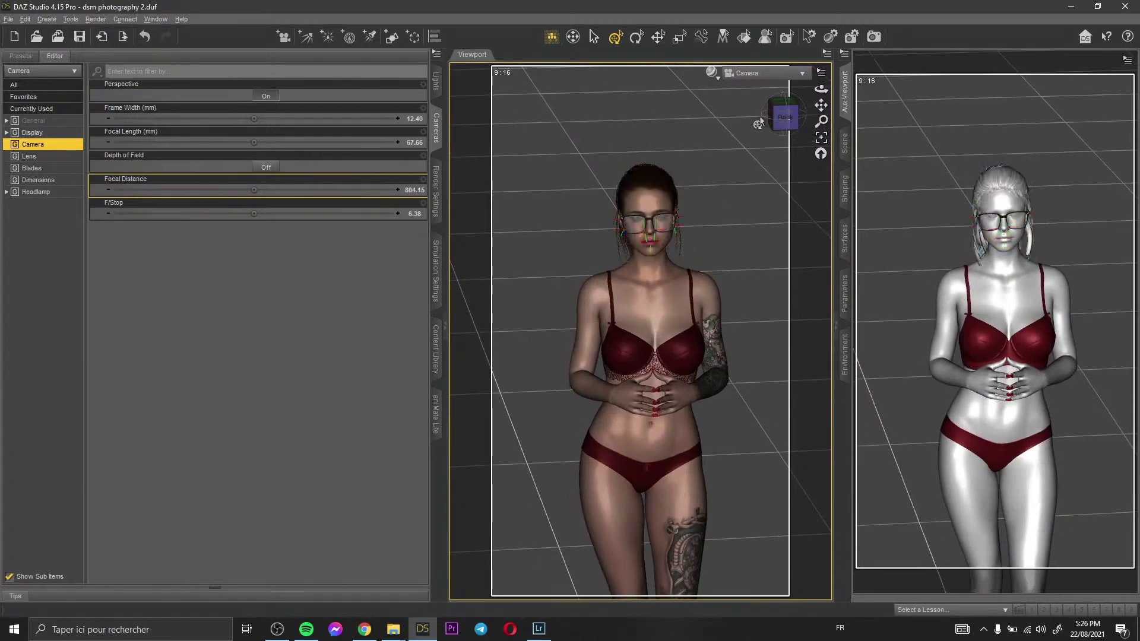
pyautogui.moveTo(821, 99); pyautogui.dragTo(821, 88)
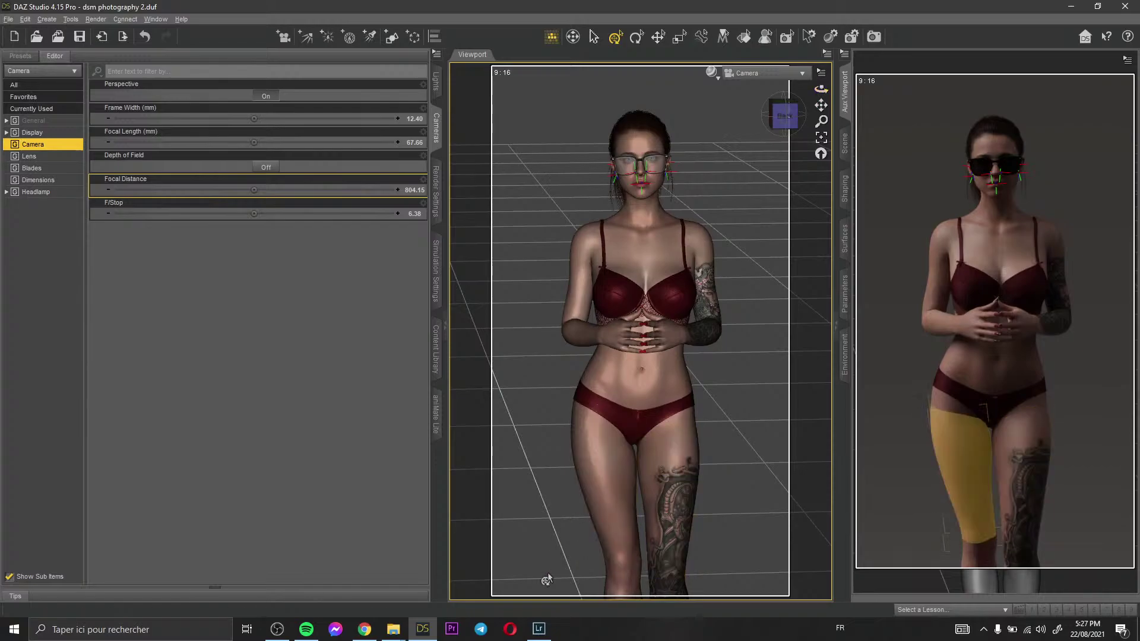
# Switch to Lightroom Classic and examine the basic adjustments and tone curve applied to 8.png
pyautogui.click(538, 629)
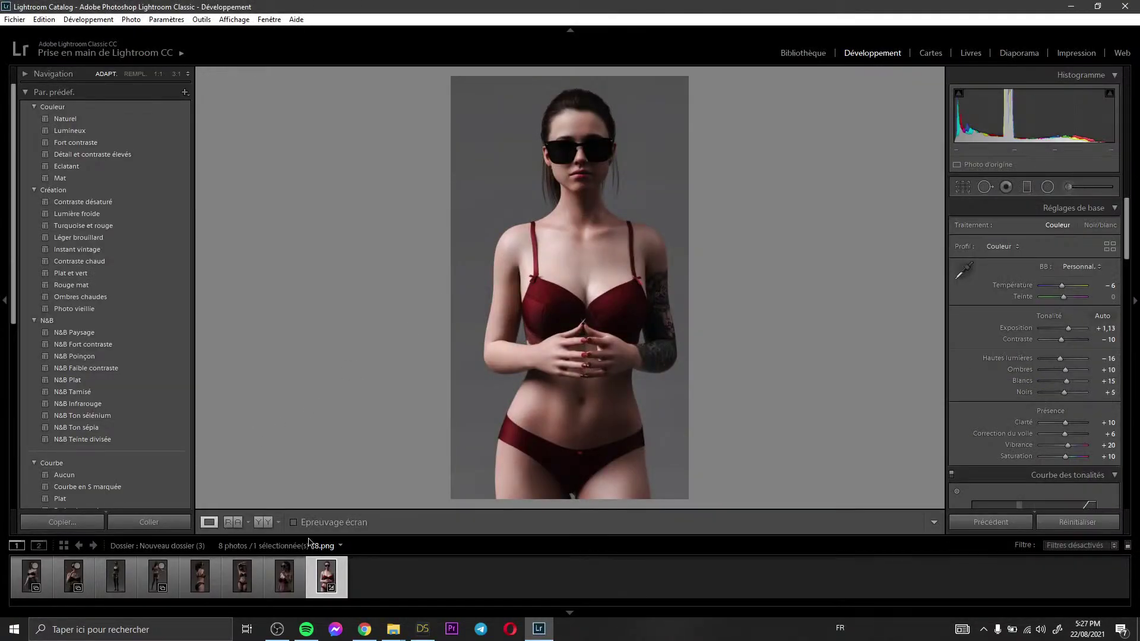
pyautogui.scroll(-3, 1034, 328)
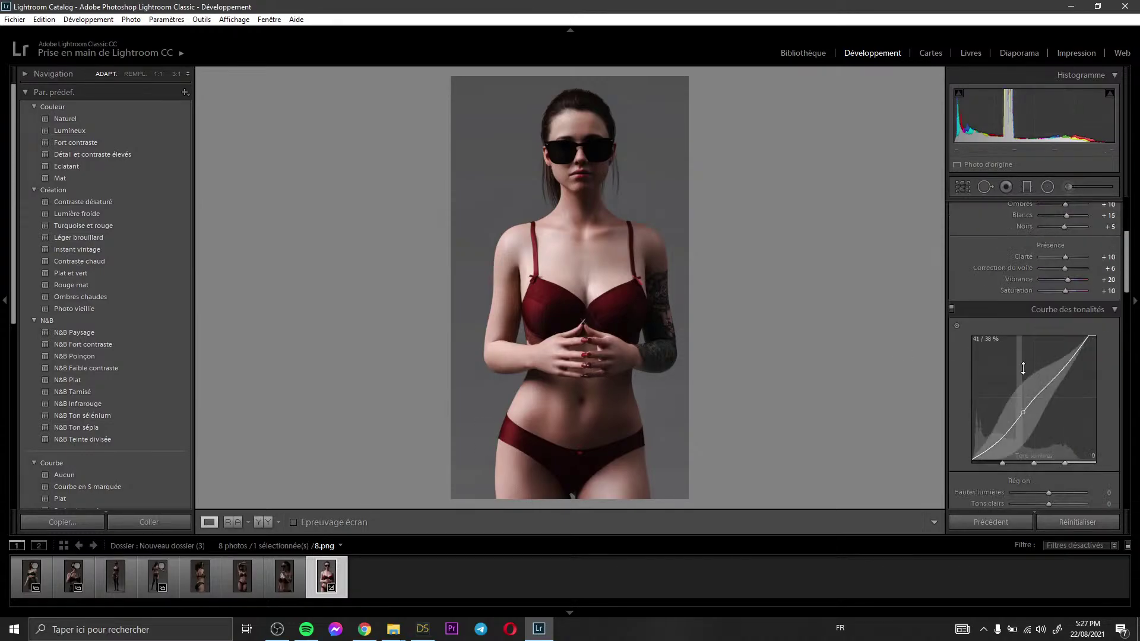
pyautogui.scroll(3, 1011, 283)
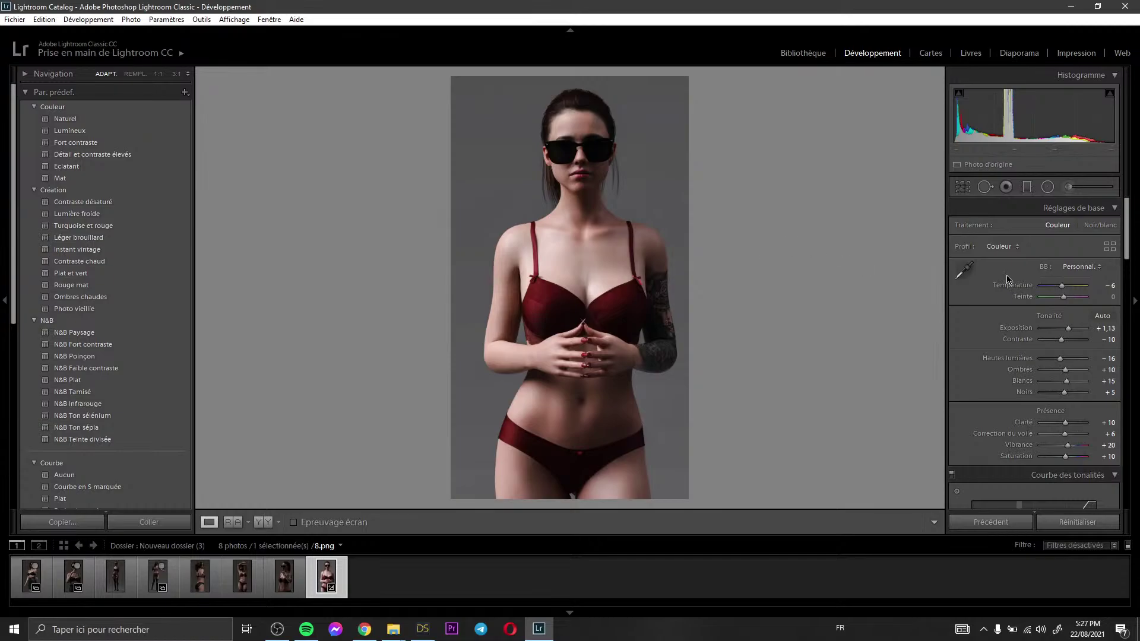
# Paste the copied develop settings onto 1.png, 2.png and 3.png
pyautogui.click(26, 581)
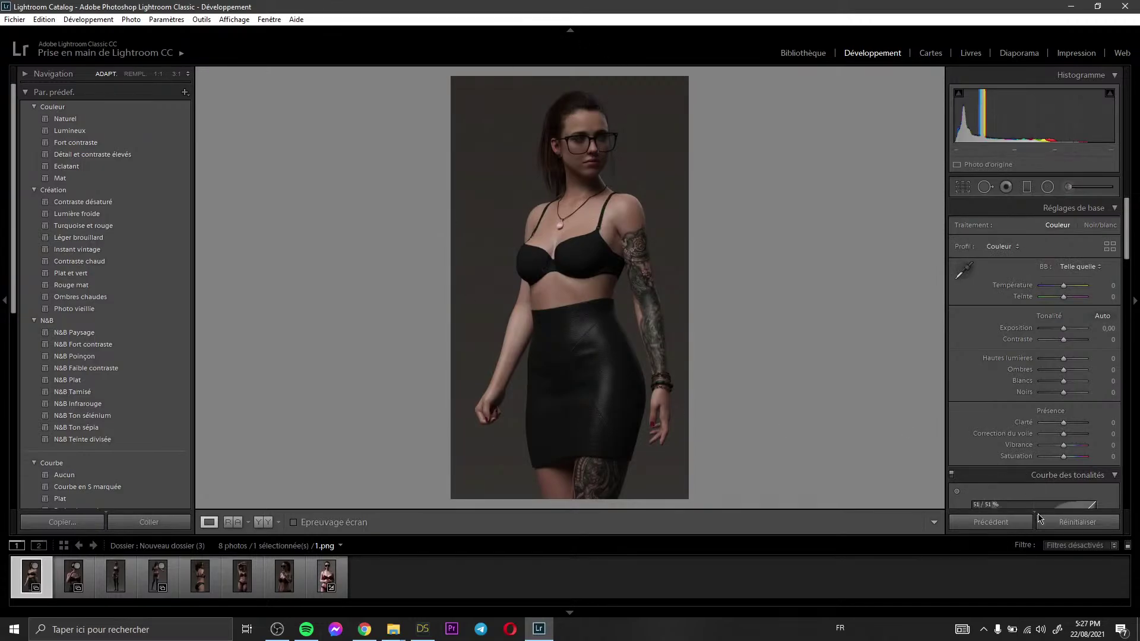
pyautogui.click(149, 522)
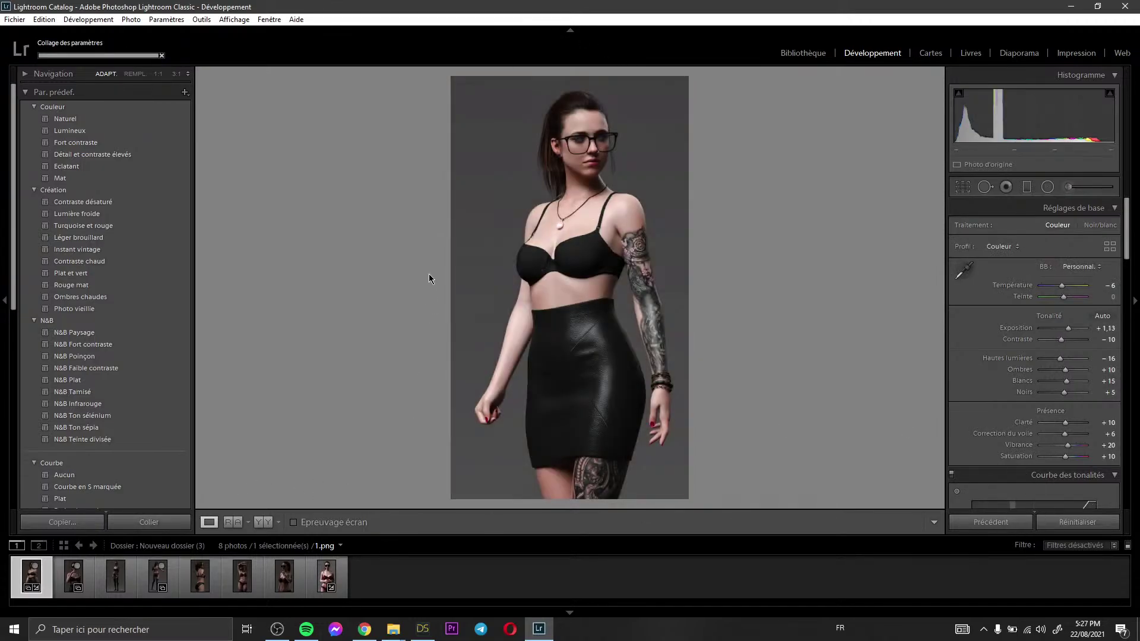
pyautogui.click(72, 577)
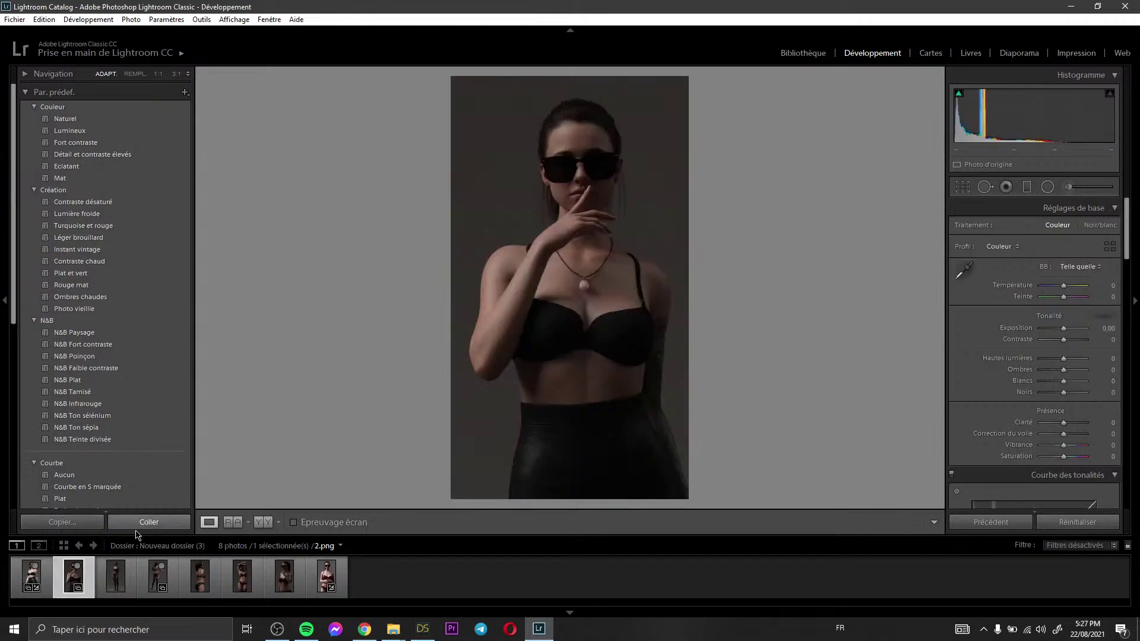
pyautogui.click(138, 526)
pyautogui.press('Right')
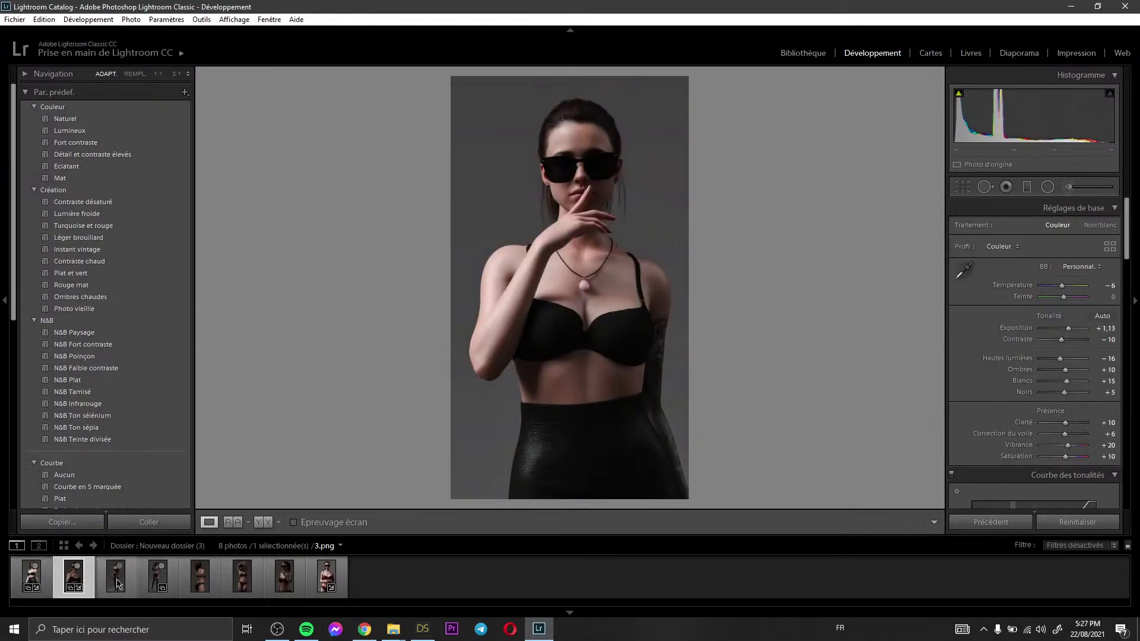
pyautogui.click(149, 523)
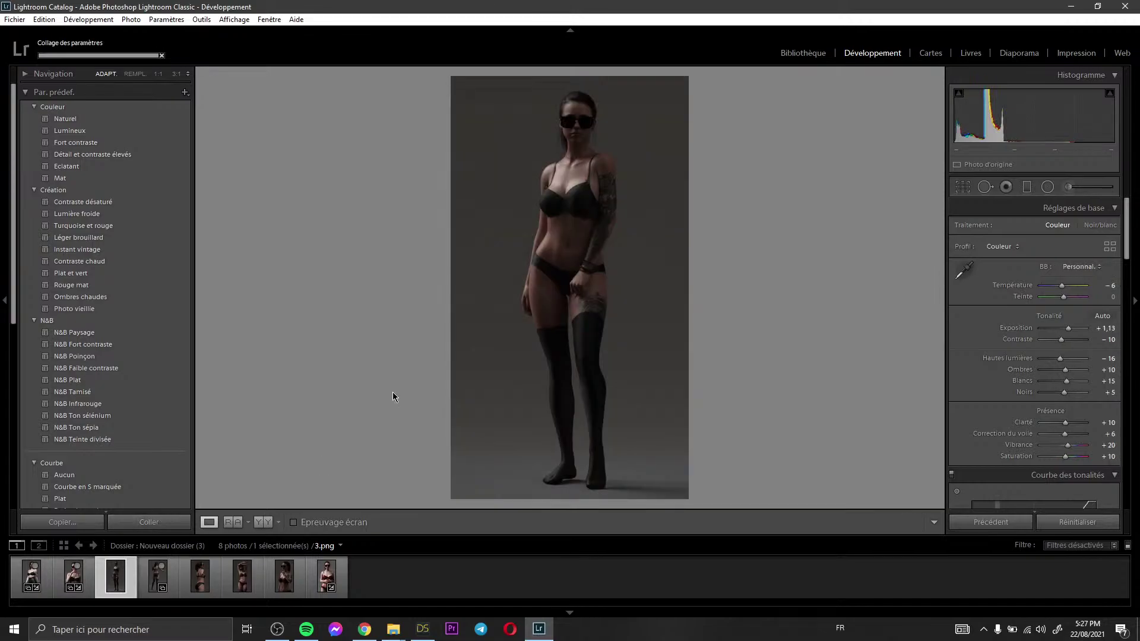
# Switch to the Nouveau dossier (2) folder in File Explorer, open image 1 and examine its face, skin and clothing details up close
pyautogui.moveTo(394, 624)
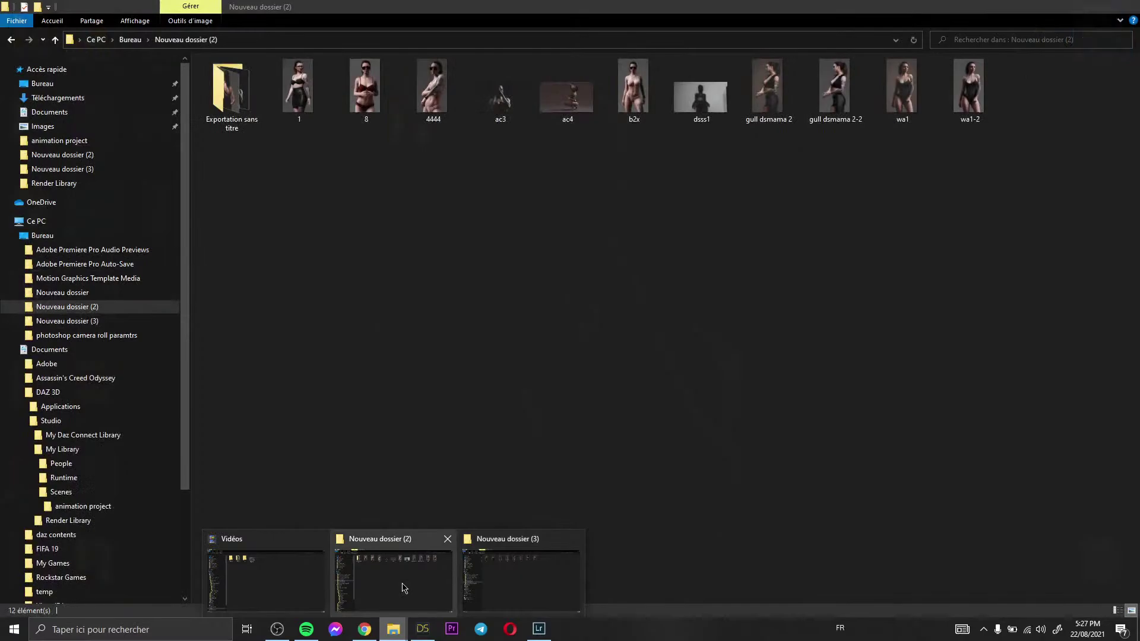
pyautogui.click(404, 588)
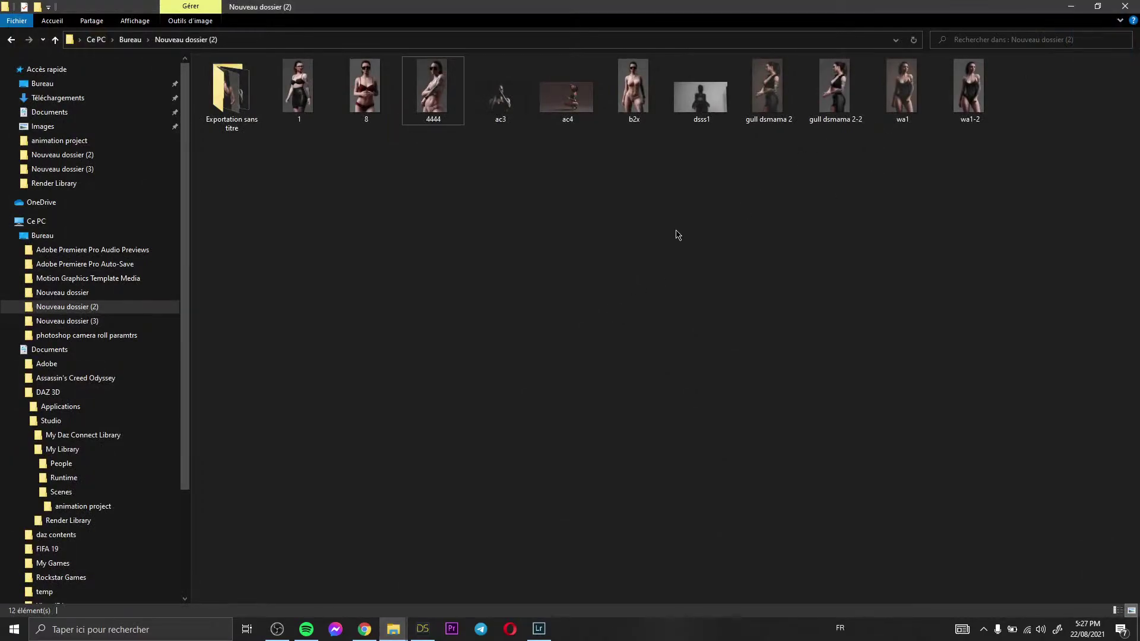
pyautogui.click(299, 109)
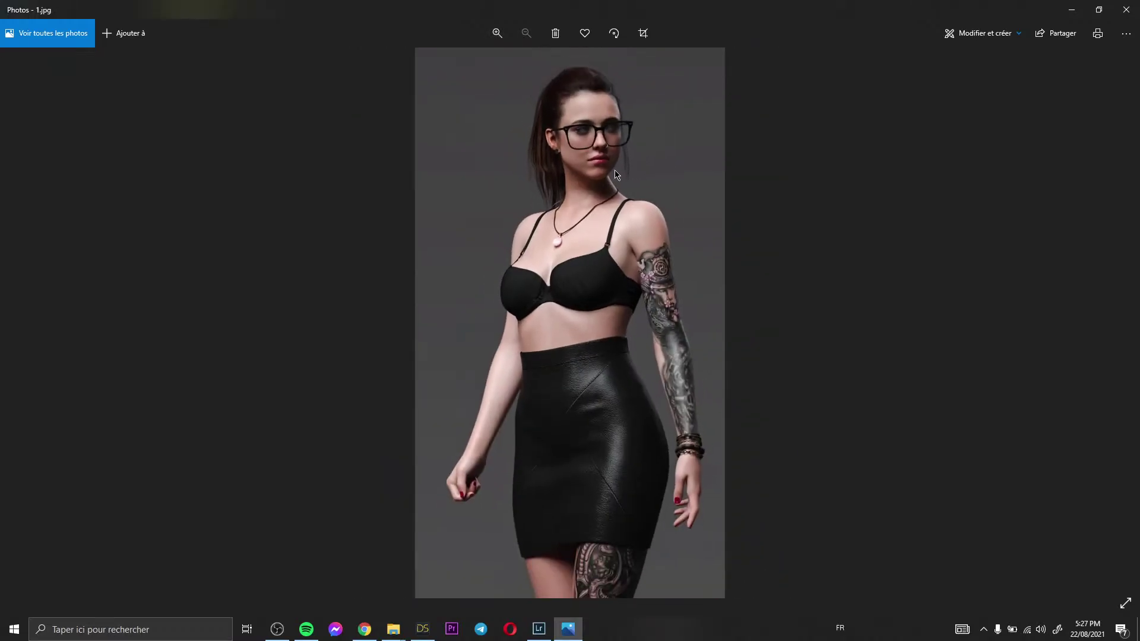
pyautogui.scroll(2, 629, 171)
pyautogui.scroll(5, 629, 170)
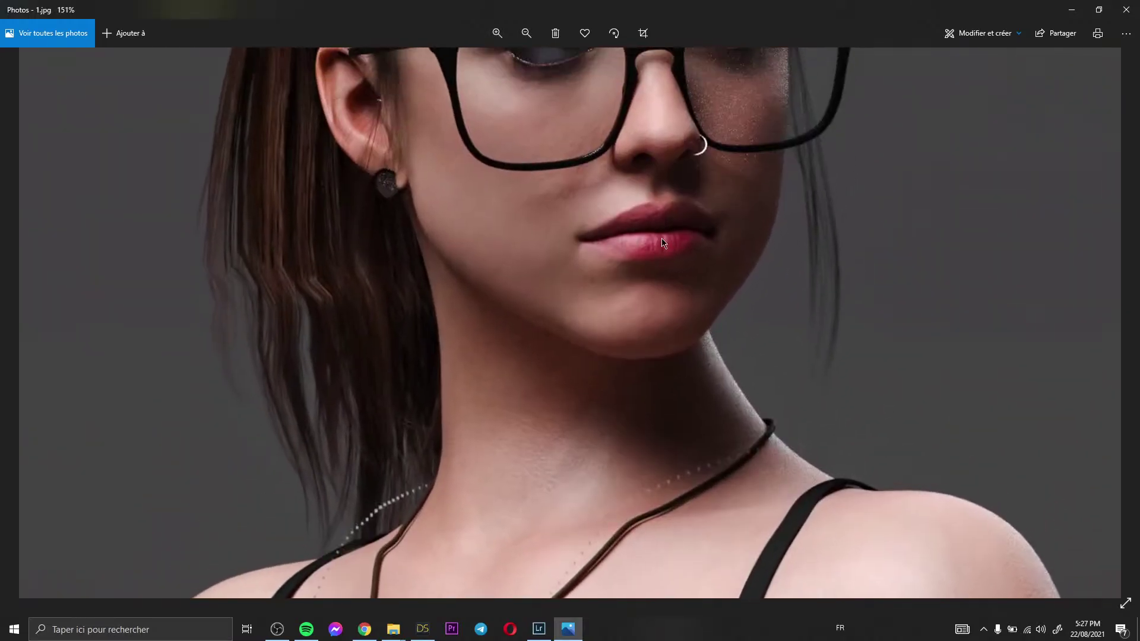
pyautogui.scroll(-7, 688, 180)
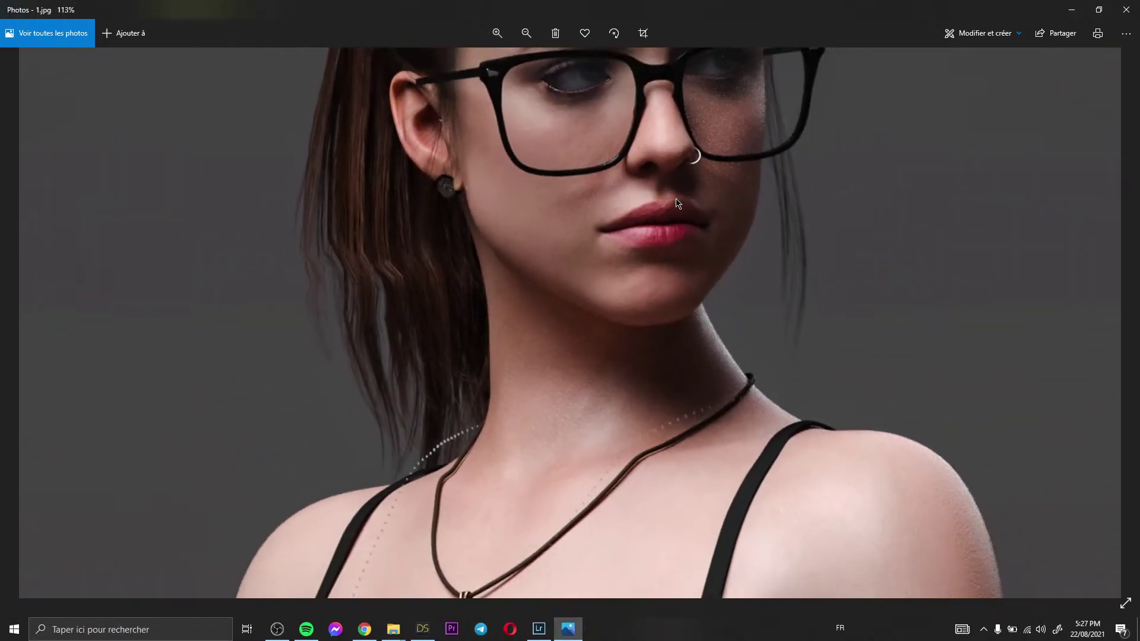
pyautogui.scroll(4, 600, 394)
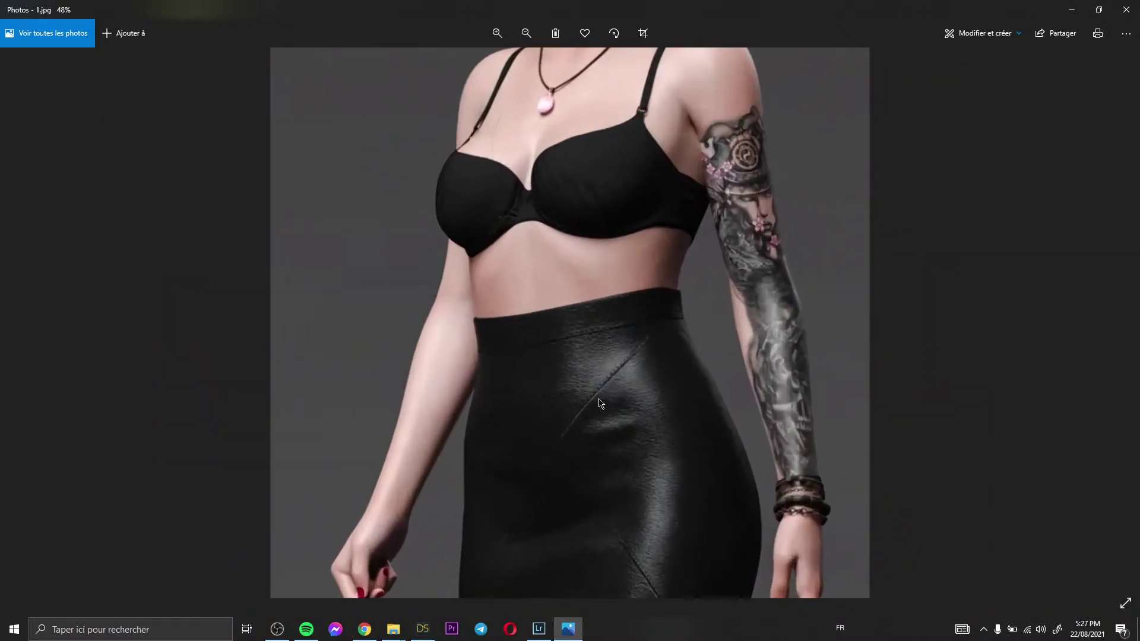
pyautogui.scroll(-2, 594, 400)
pyautogui.scroll(-2, 685, 332)
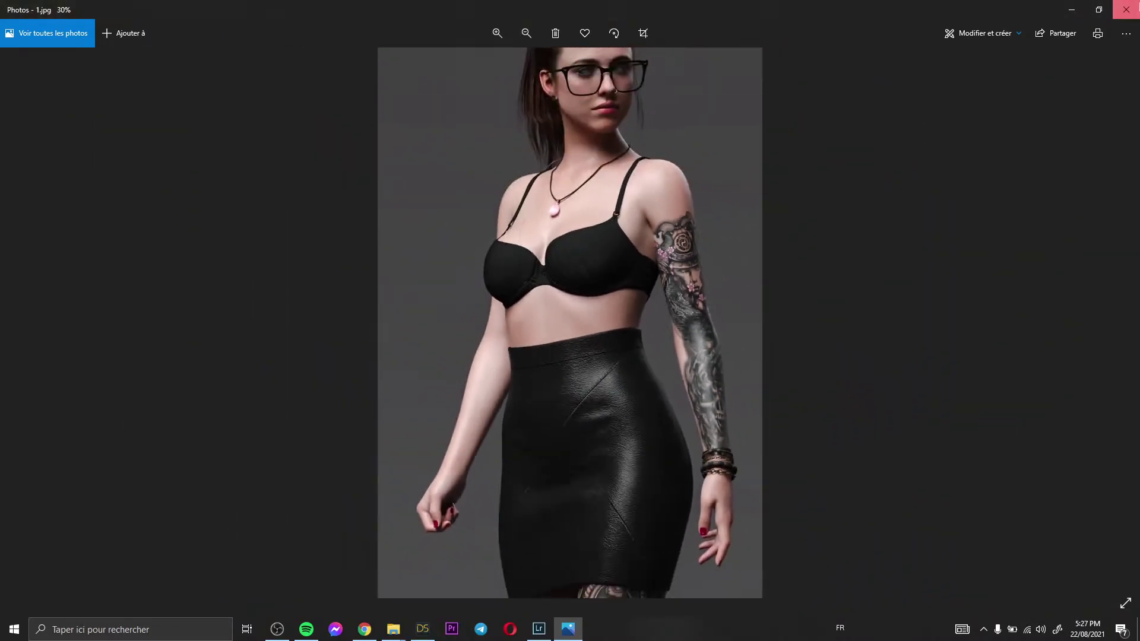
pyautogui.click(1127, 9)
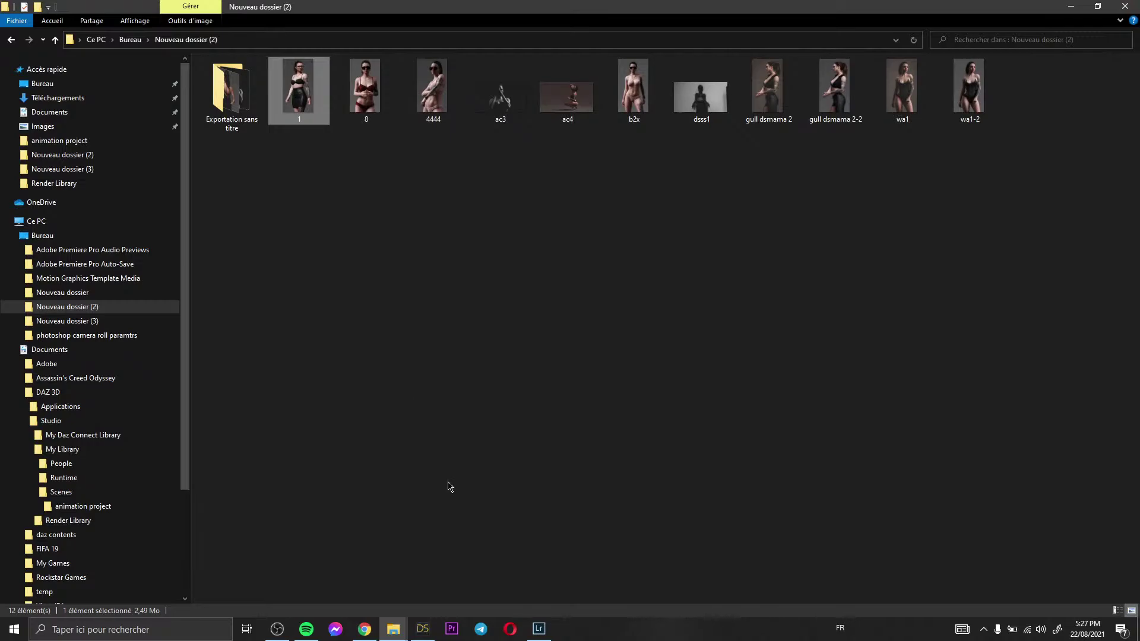
# Switch to DAZ Studio and orbit the camera view slightly, and display the Killer Lighting product page in Chrome
pyautogui.click(422, 628)
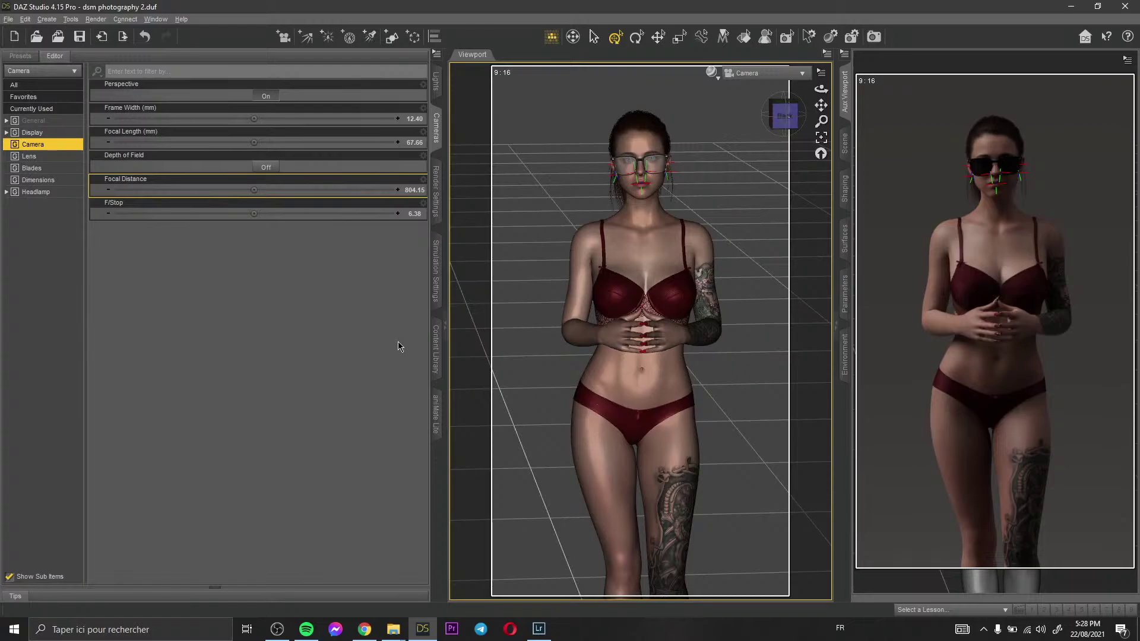
pyautogui.moveTo(821, 89)
pyautogui.mouseDown()
pyautogui.moveTo(767, 90)
pyautogui.moveTo(825, 89)
pyautogui.mouseUp()
pyautogui.click(365, 628)
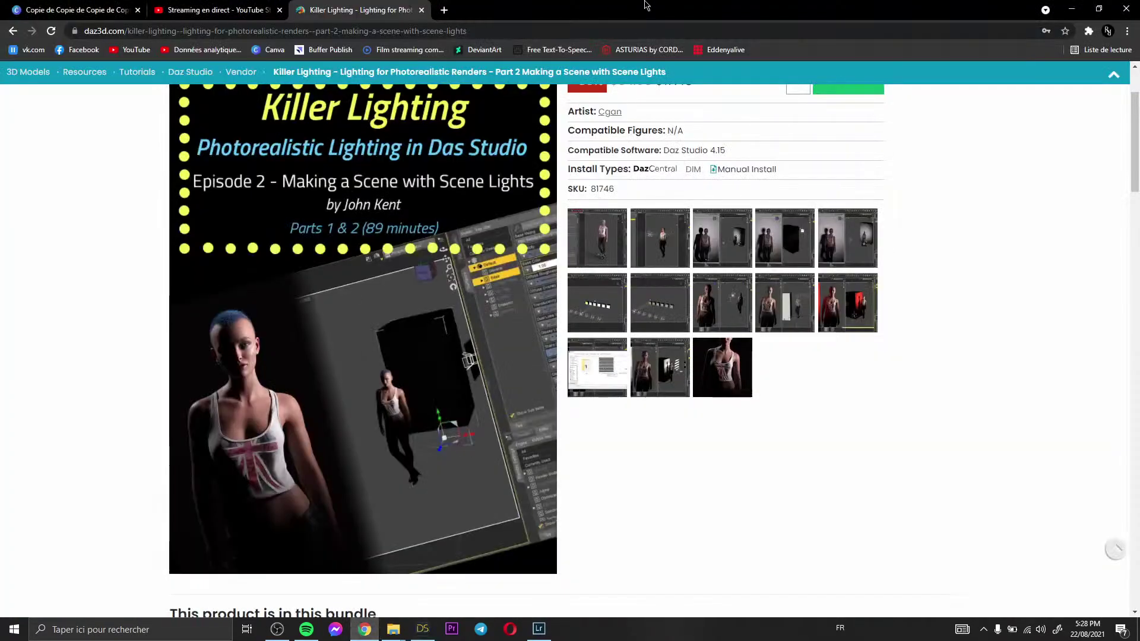
# Search Google for "death stranding mama" in a new browser tab
pyautogui.click(446, 10)
pyautogui.write('death sta')
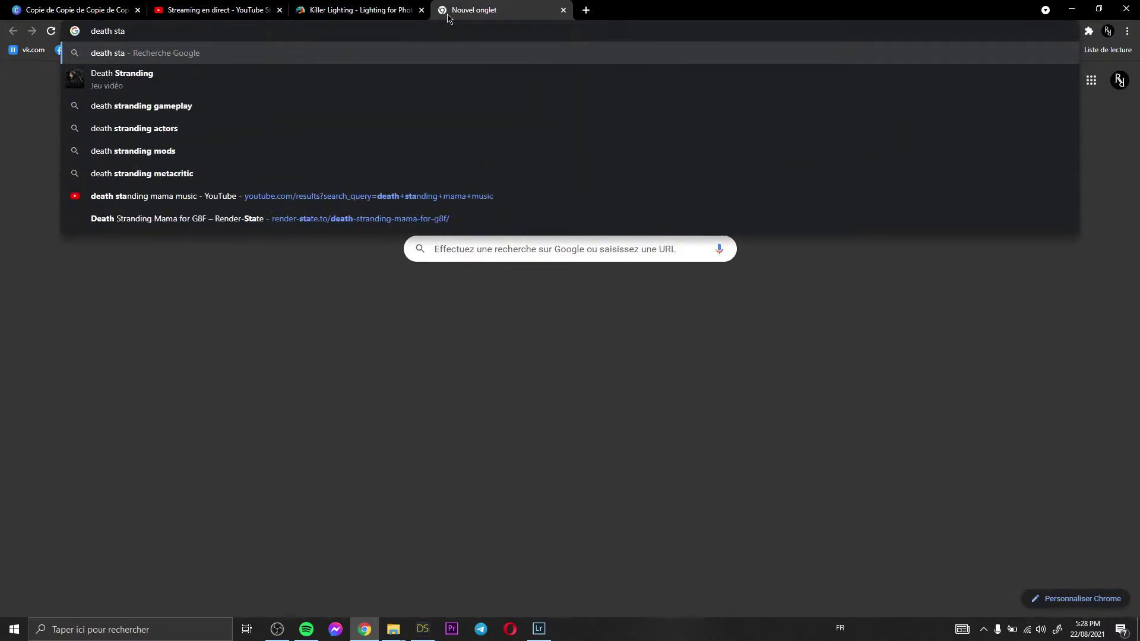
pyautogui.press('Down')
pyautogui.press('Return')
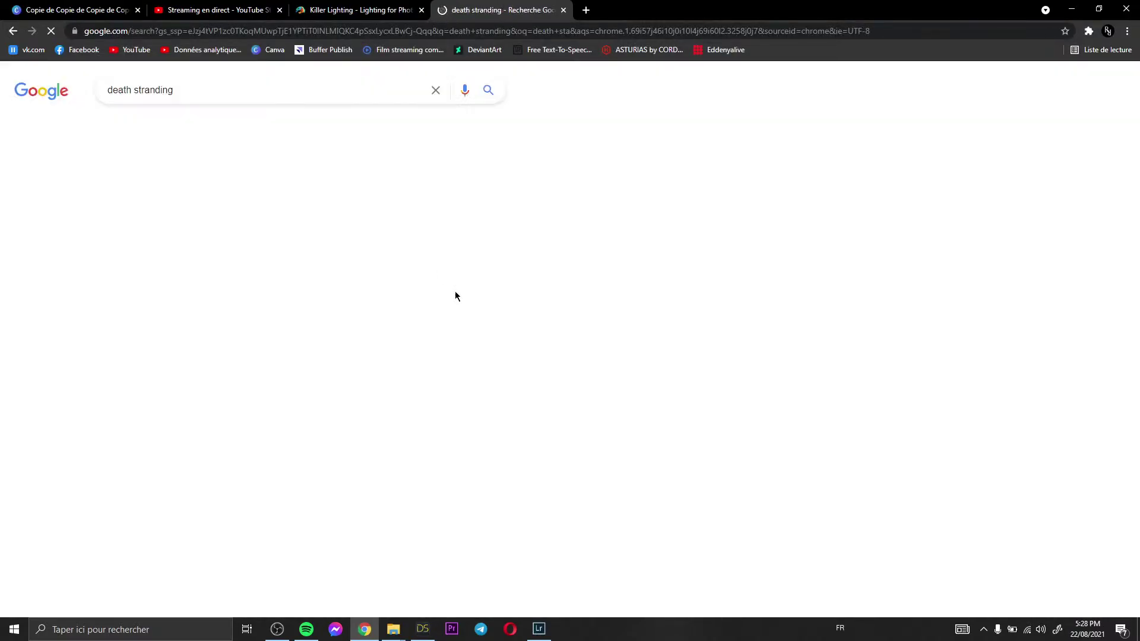
pyautogui.click(208, 90)
pyautogui.write('mama')
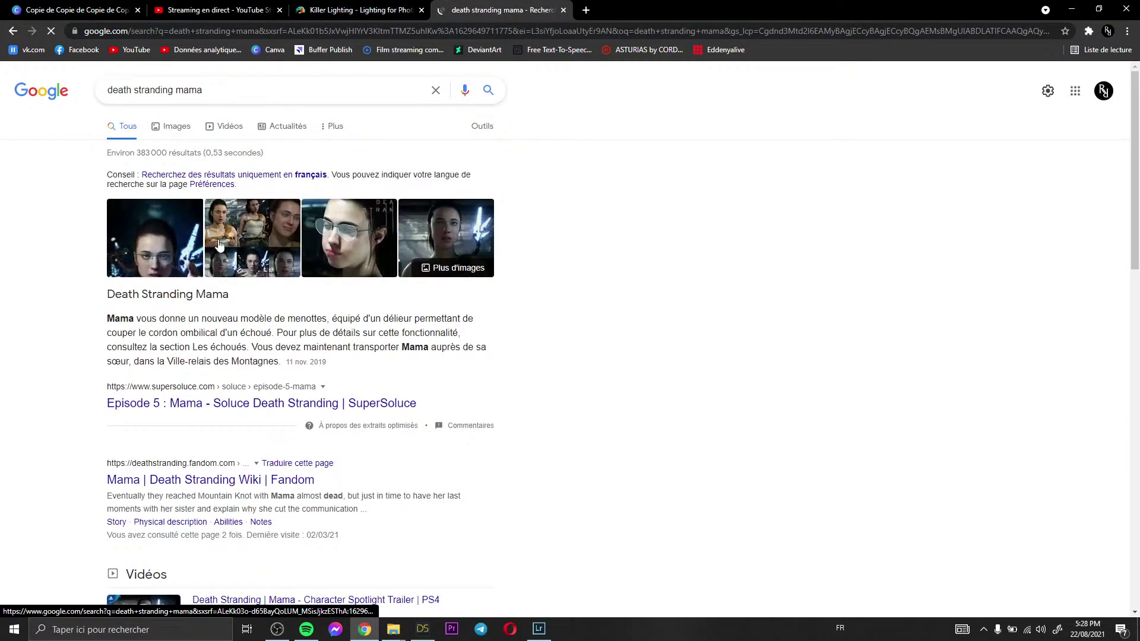
# Open the image results and preview the Mama for G8F, Tom's Guide and AliExpress cosplay outfit pictures as character references
pyautogui.click(428, 235)
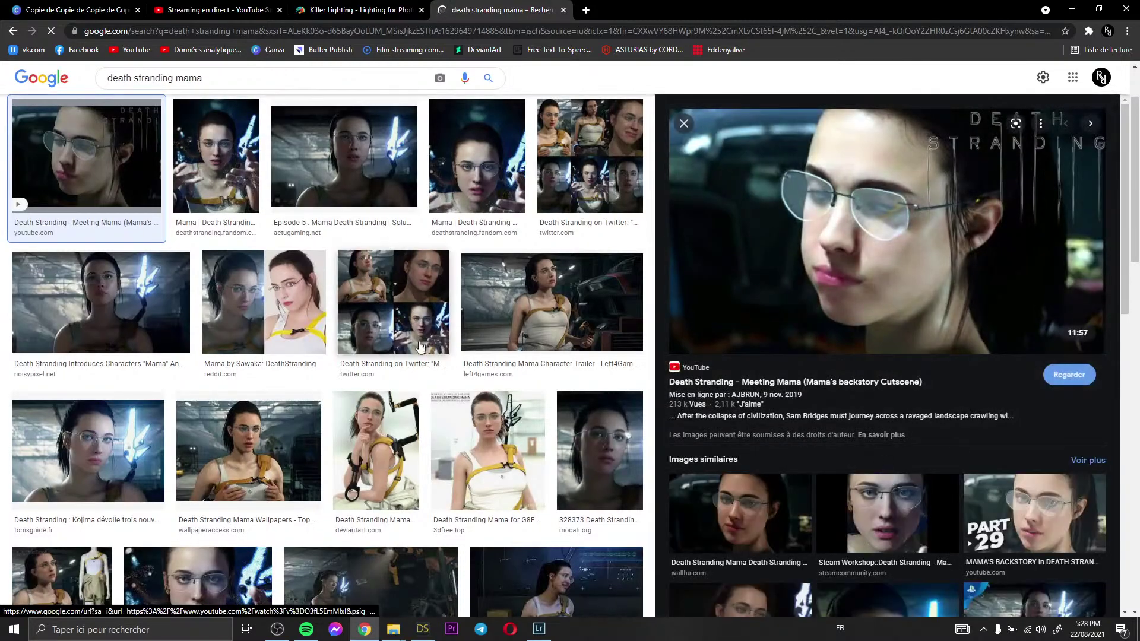
pyautogui.click(526, 451)
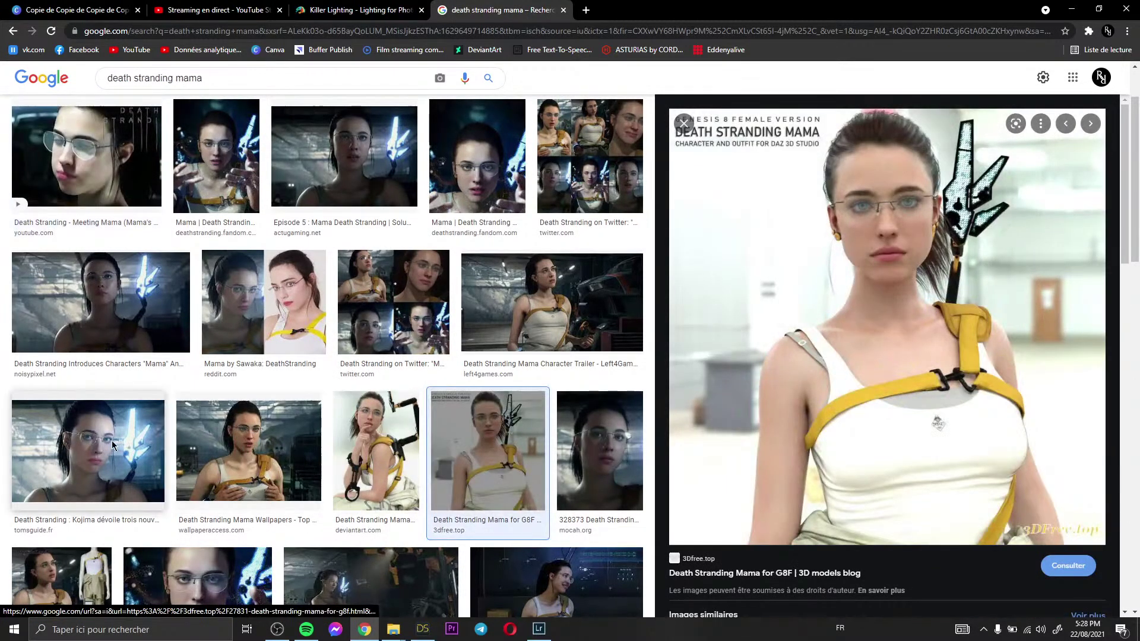
pyautogui.click(134, 439)
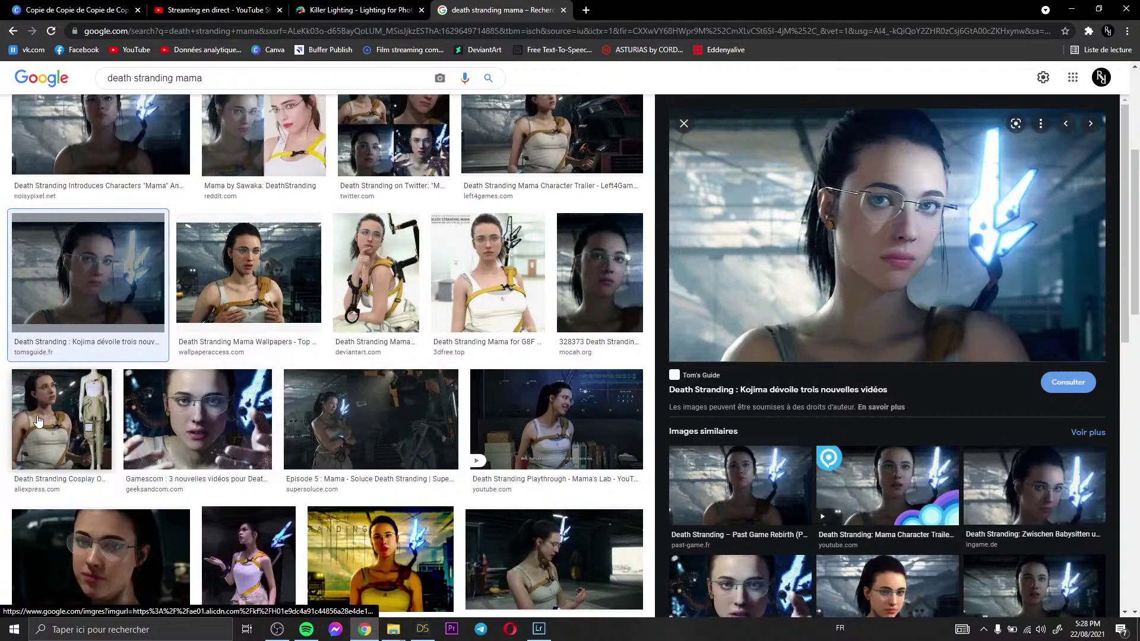
pyautogui.click(44, 420)
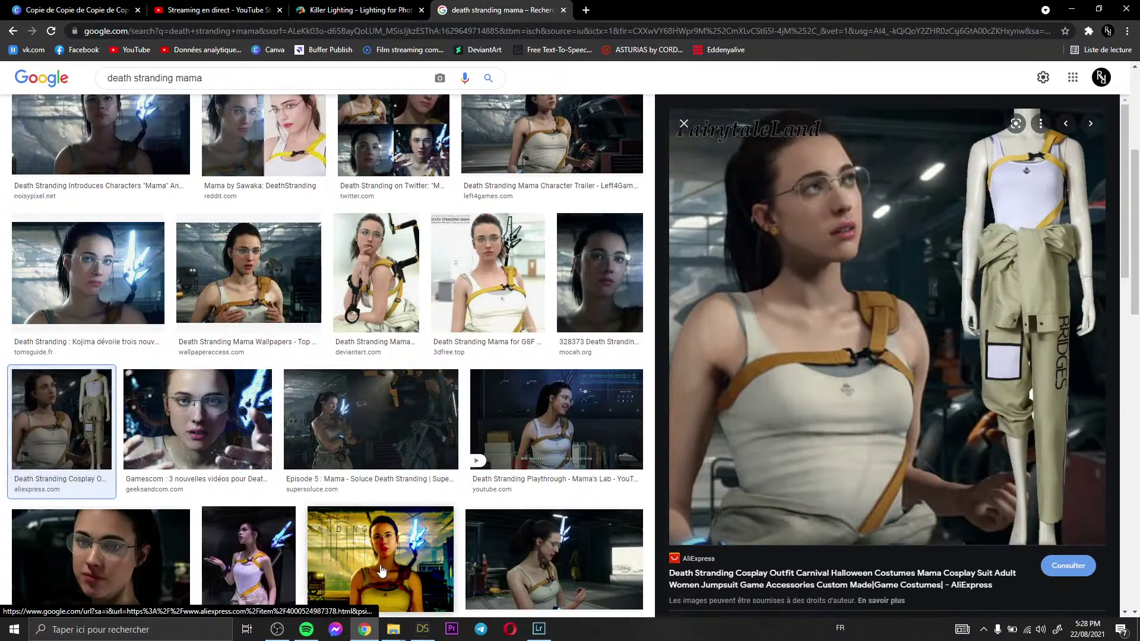
# Switch to DAZ Studio and examine the tattooed figure from the front and the side through the Camera view
pyautogui.click(423, 629)
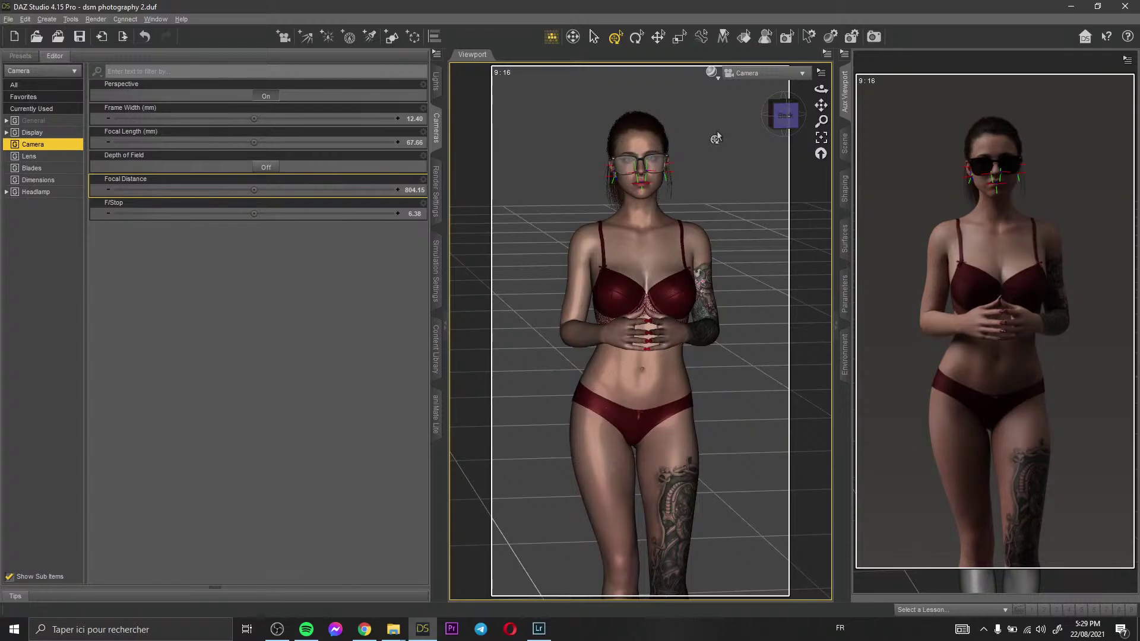
pyautogui.moveTo(821, 88); pyautogui.dragTo(736, 308)
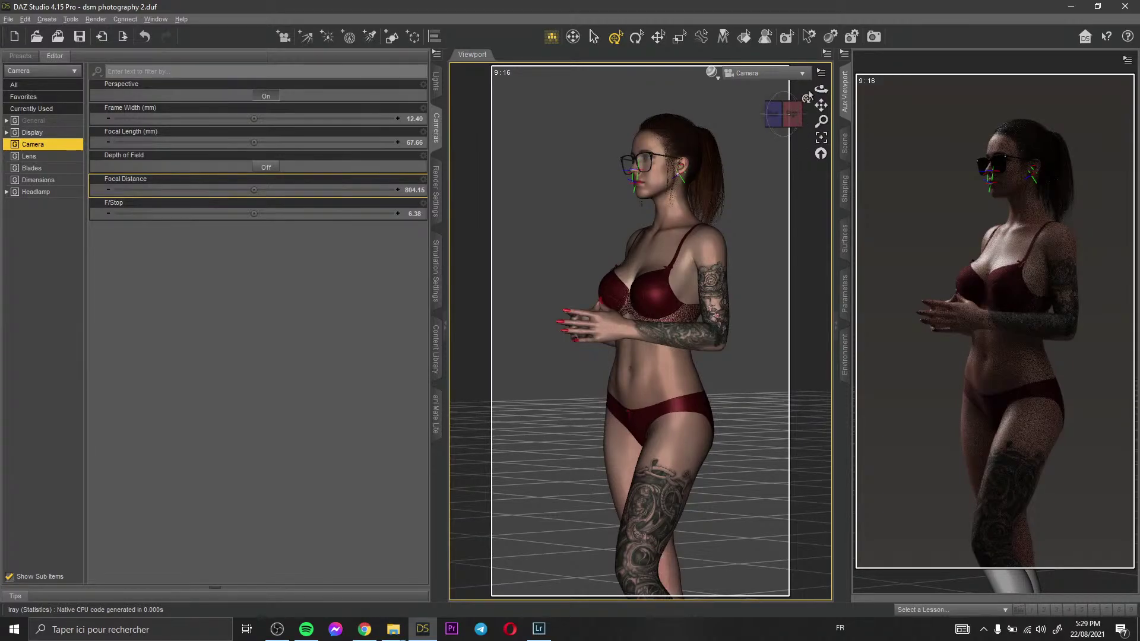
pyautogui.moveTo(807, 97); pyautogui.dragTo(746, 188)
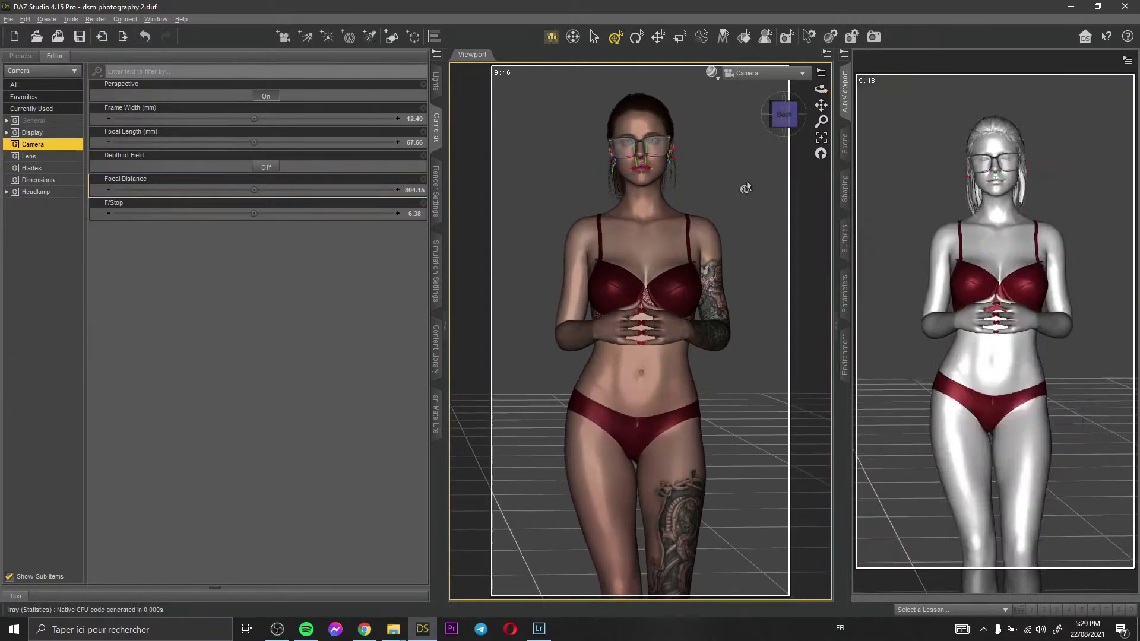
pyautogui.scroll(5, 746, 188)
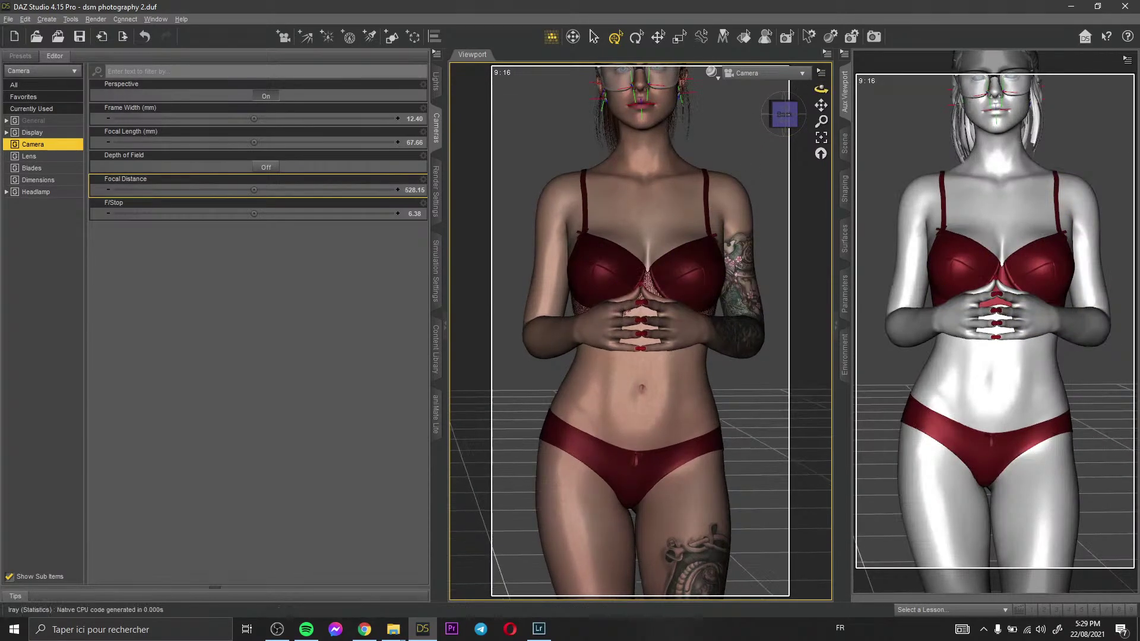
pyautogui.moveTo(784, 114); pyautogui.dragTo(534, 376)
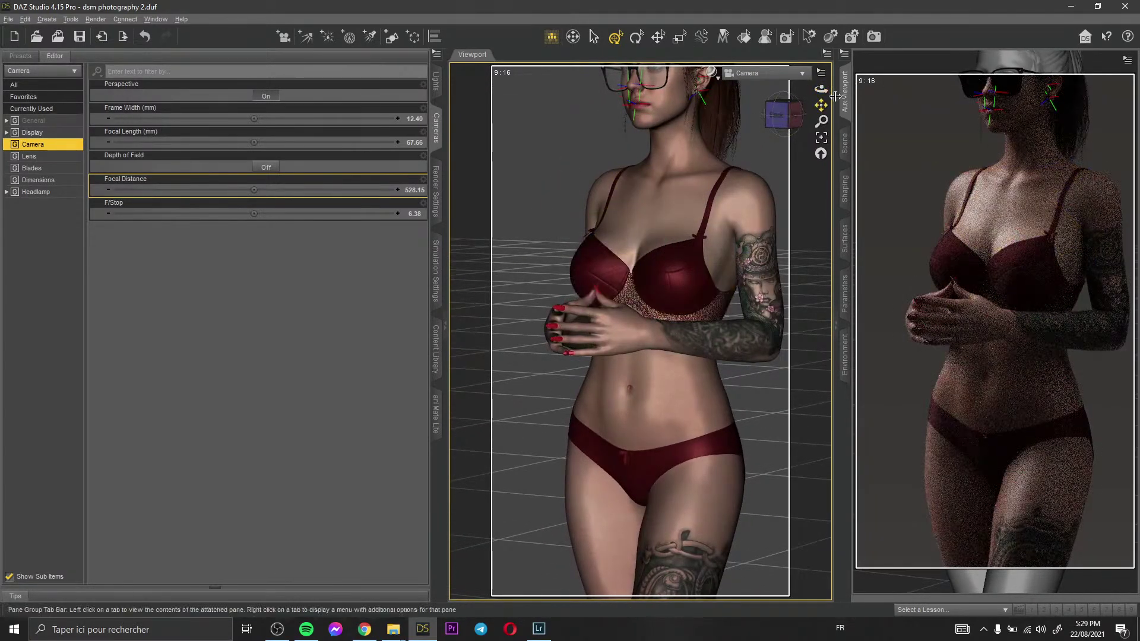
pyautogui.click(785, 116)
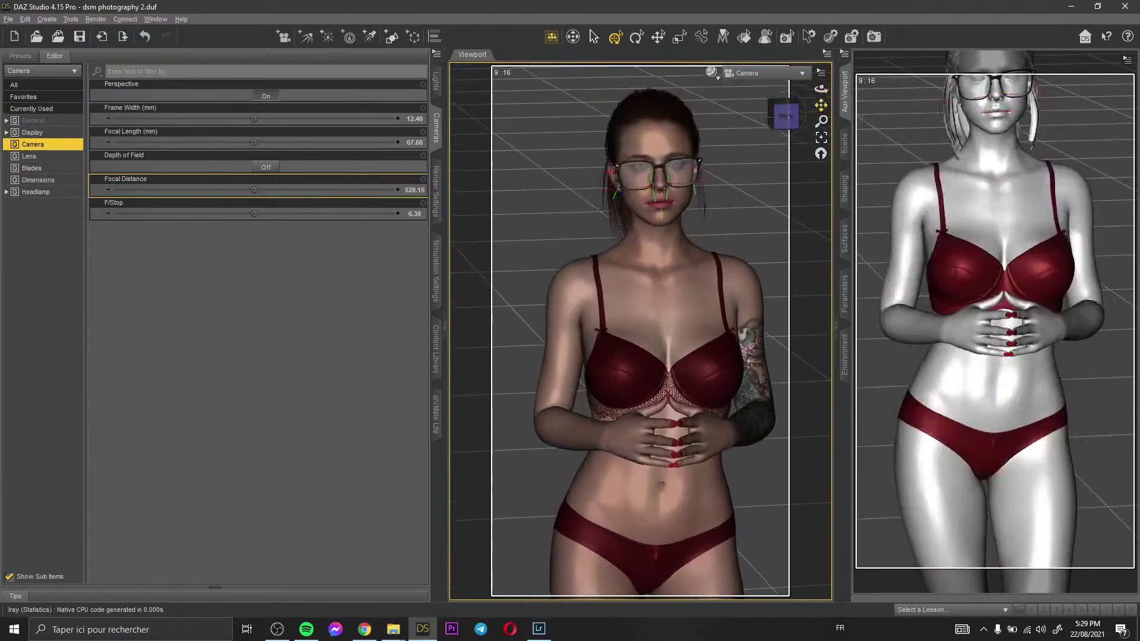
pyautogui.click(785, 116)
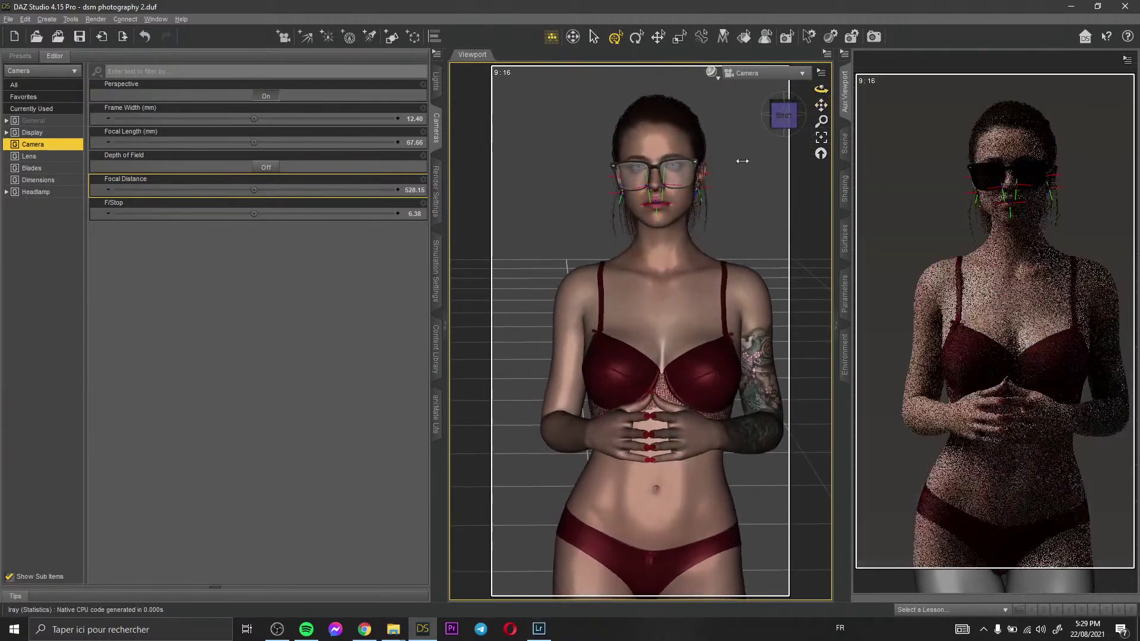
# Examine the figure's face and glasses up close, and pull the camera back to frame her from the hips up
pyautogui.scroll(5, 742, 161)
pyautogui.moveTo(821, 105); pyautogui.dragTo(732, 137)
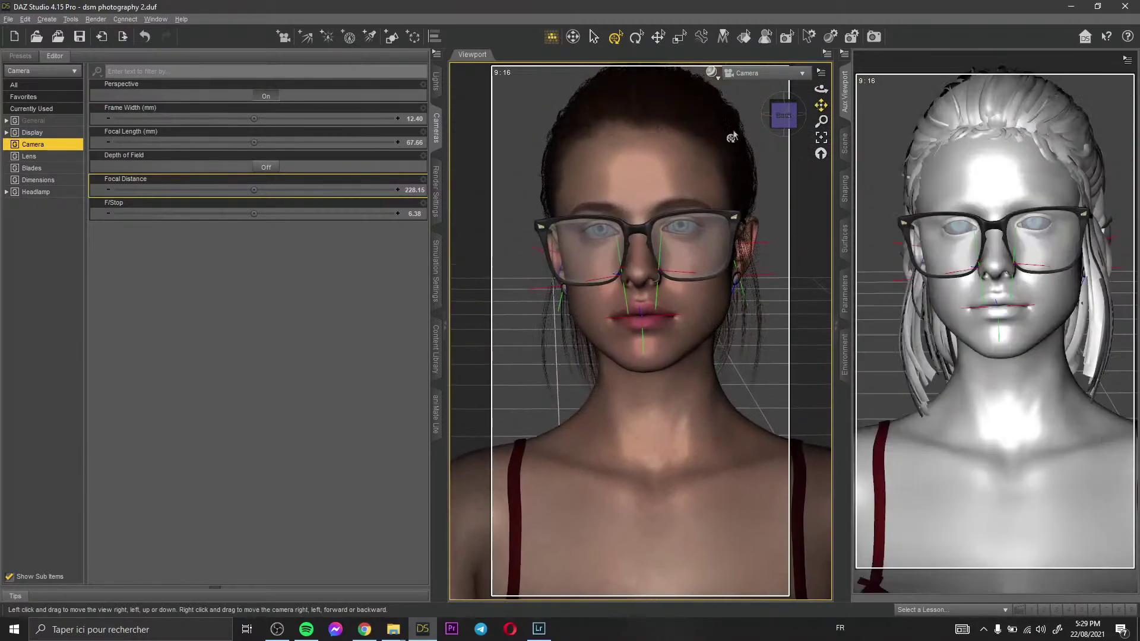
pyautogui.scroll(-3, 788, 148)
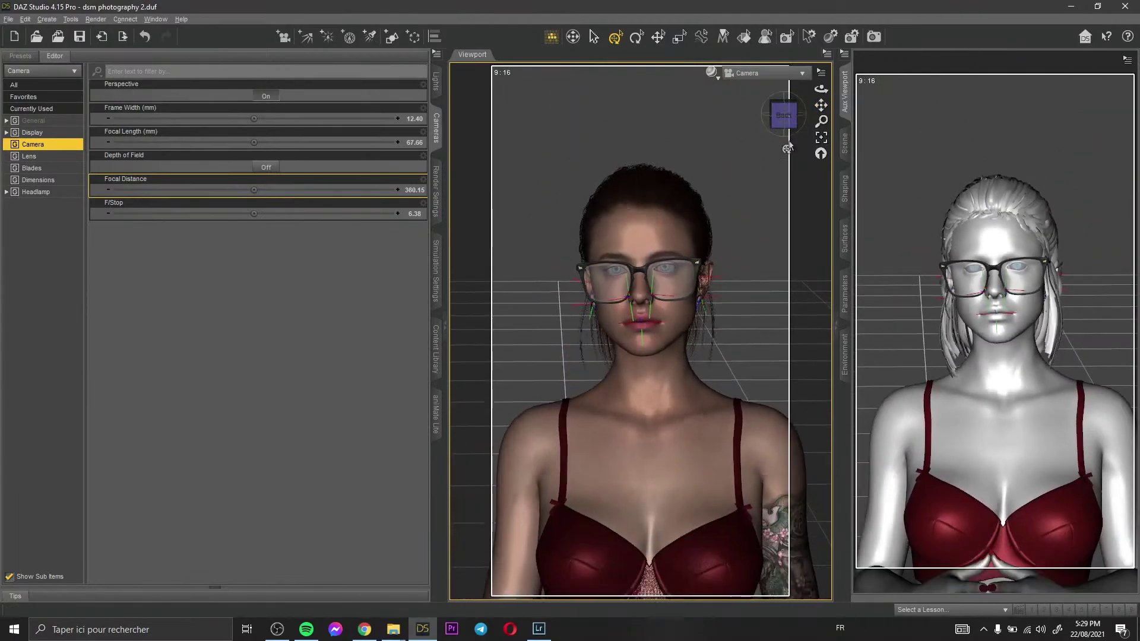
pyautogui.scroll(-4, 787, 148)
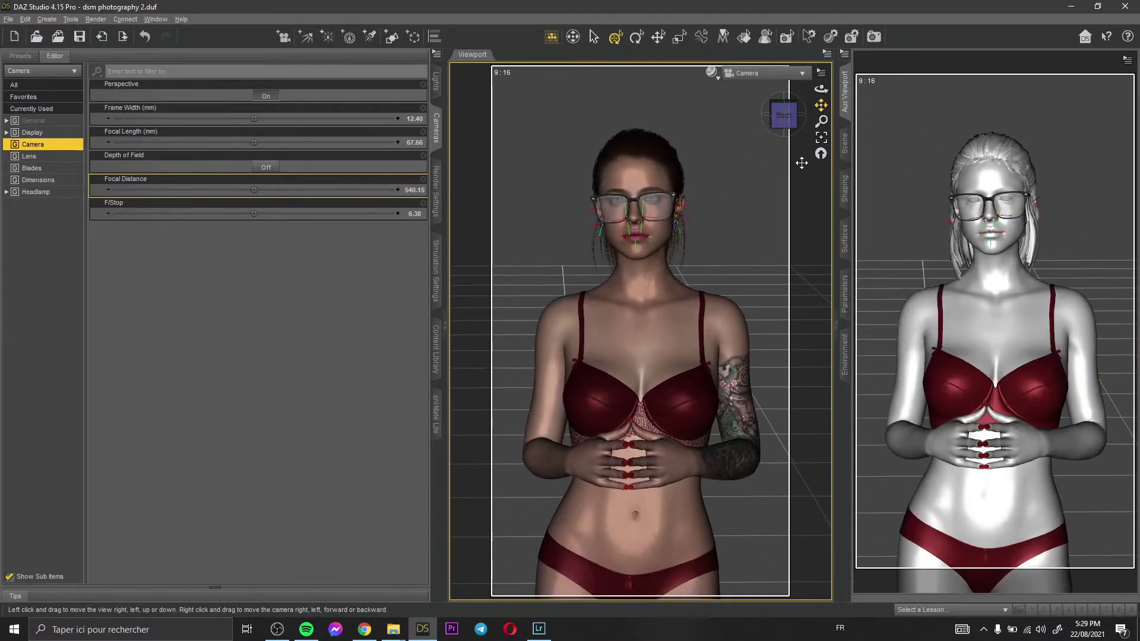